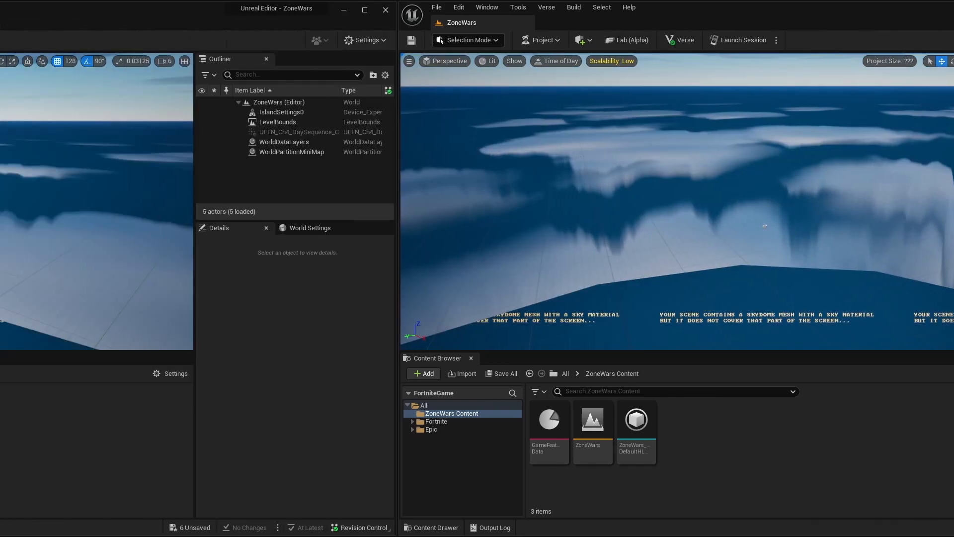
- Create a new landscape of 8 × 8 components with 63×63-quad sections
left_click(445, 41)
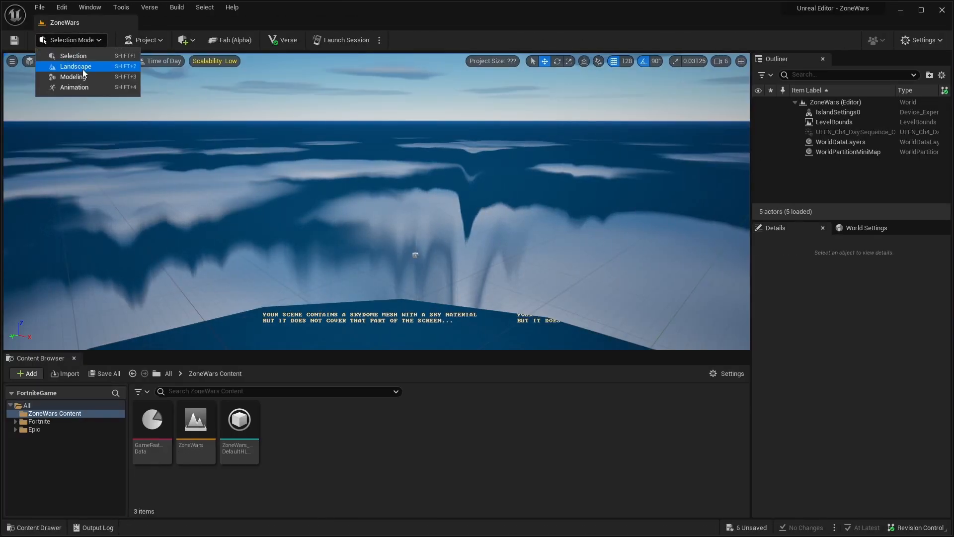
left_click(84, 67)
right_click_drag(306, 261, 268, 274)
key("d")
key("s")
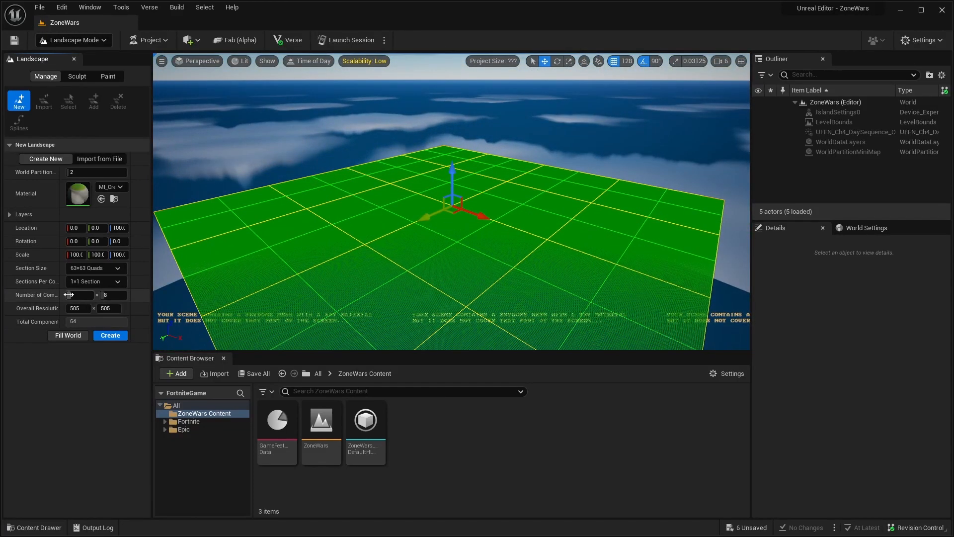
left_click(110, 335)
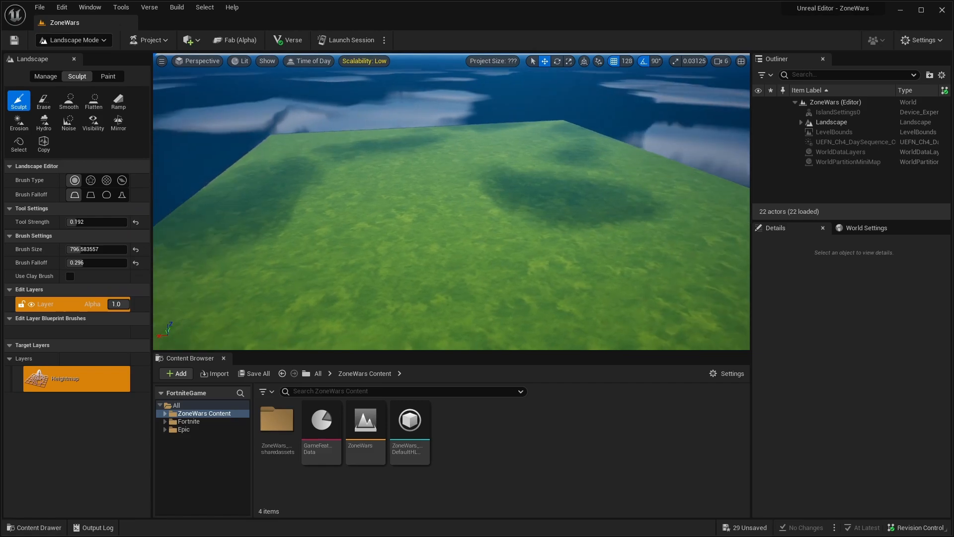
- Raise a large rocky hill mass on the landscape with a sculpt brush of about 4152 size and 0.696 strength
right_click_drag(413, 198, 556, 216)
key("s")
key("bracketright")
key("bracketright")
key("bracketright")
key("bracketright")
key("bracketright")
key("bracketright")
key("bracketright")
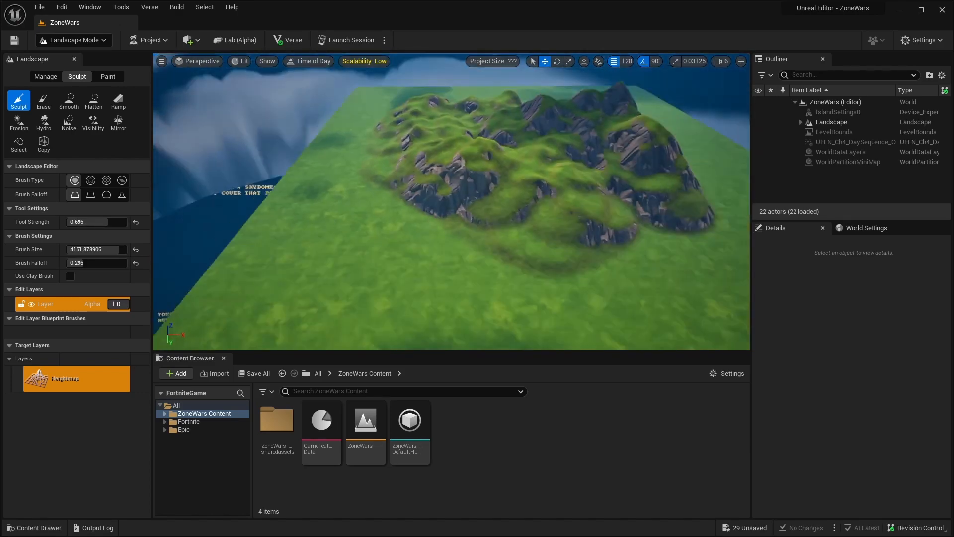
- Reduce the sculpt brush size to about 2197 and raise smaller hills around the main mountain
right_click_drag(451, 209, 494, 255)
key("bracketleft")
key("bracketleft")
key("bracketleft")
left_click_drag(494, 255, 308, 311)
right_click_drag(309, 311, 373, 253)
left_click_drag(373, 254, 517, 247)
mouse_move(517, 247)
right_mouse_down()
mouse_move(451, 239)
mouse_move(422, 163)
mouse_move(437, 208)
right_mouse_up()
- Flatten parts of the sculpted hills and smooth their slopes
left_click(93, 101)
left_click_drag(437, 209, 445, 215)
left_click(69, 101)
mouse_move(445, 215)
right_mouse_down()
mouse_move(451, 208)
mouse_move(437, 214)
mouse_move(456, 217)
mouse_move(437, 209)
mouse_move(462, 174)
right_mouse_up()
left_click_drag(462, 174, 496, 169)
right_click_drag(496, 168, 437, 199)
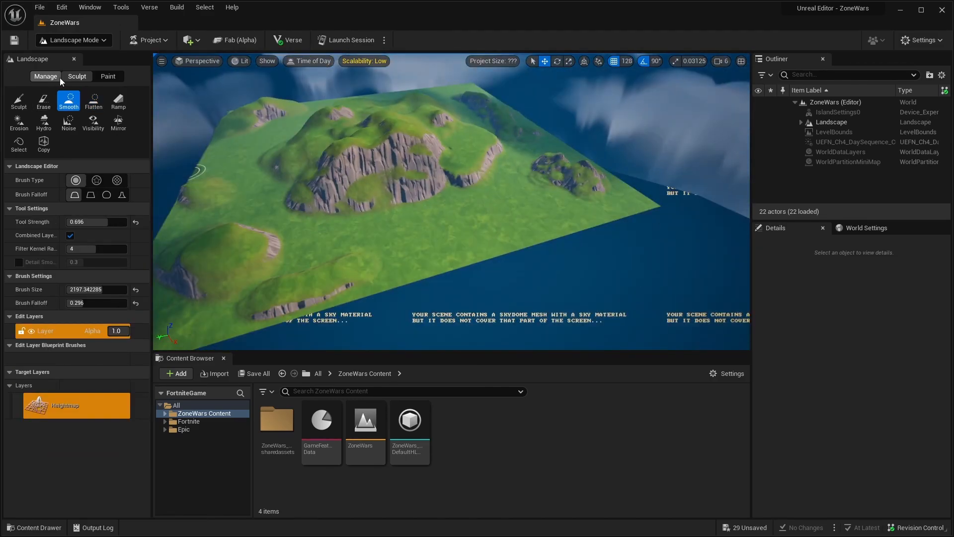
- Find the Ocean asset by searching all content for "ocean" and place it in the level, returning to selection mode
left_click(318, 374)
left_click(333, 387)
type("ocean")
left_click_drag(279, 422, 408, 254)
key("shift+1")
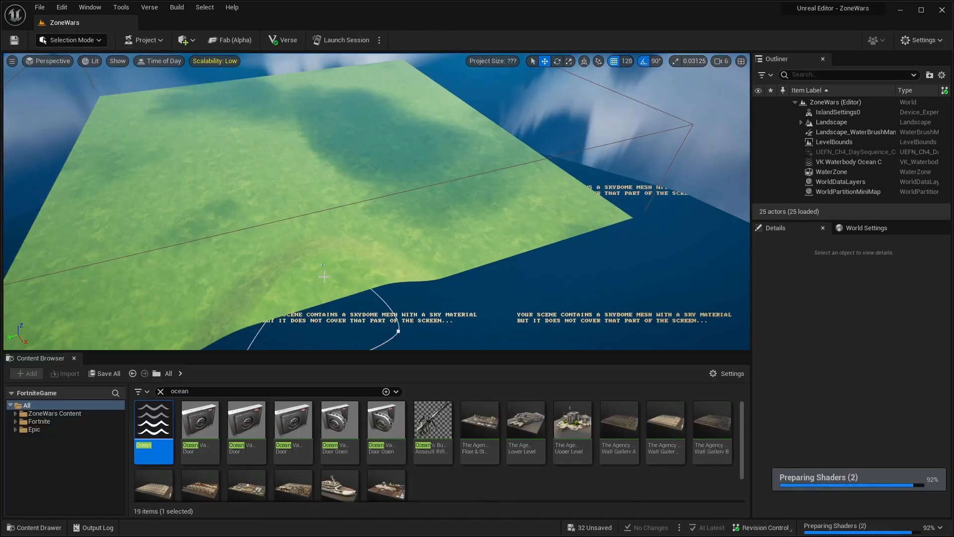
- Adjust the ocean water body's settings and reposition it so the water surrounds the sculpted landscape
left_click(848, 162)
scroll(845, 422, "down", 5)
left_click(839, 383)
right_click_drag(407, 214, 377, 239)
left_click_drag(348, 219, 276, 145)
right_click_drag(277, 145, 348, 179)
left_click_drag(347, 184, 353, 173)
- Return to landscape sculpting and flatten and smooth the terrain along the shoreline and around the small outlying islets
key("shift+2")
right_click_drag(353, 173, 428, 209)
left_click(94, 101)
left_click_drag(467, 243, 447, 237)
left_click(69, 101)
mouse_move(447, 237)
right_mouse_down()
mouse_move(389, 225)
mouse_move(462, 207)
mouse_move(352, 184)
mouse_move(387, 192)
right_mouse_up()
left_click(94, 101)
left_click(69, 101)
left_click(93, 101)
left_click(69, 101)
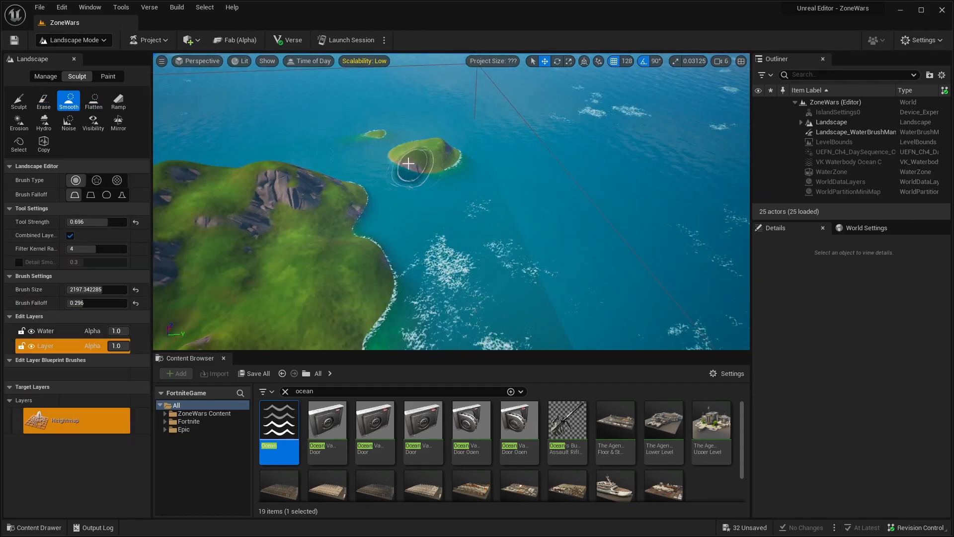
- Flatten and smooth the remaining coasts to shape the elongated side islands next to the main island
right_click_drag(420, 162, 467, 214)
left_click(93, 101)
left_click_drag(509, 249, 452, 273)
left_click(70, 104)
mouse_move(447, 224)
right_mouse_down()
mouse_move(490, 249)
mouse_move(397, 233)
right_mouse_up()
left_click(93, 101)
left_click_drag(397, 233, 378, 253)
right_click_drag(378, 253, 438, 239)
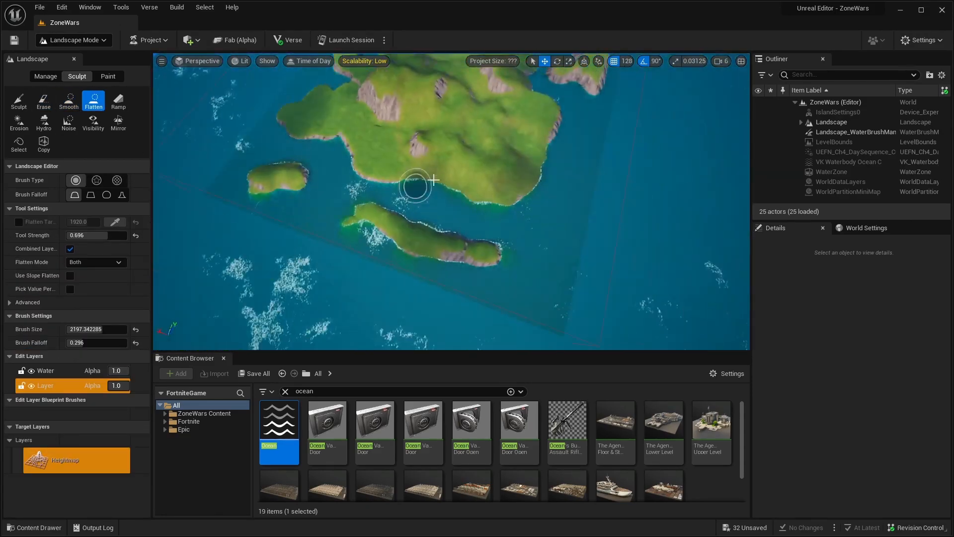
left_click(69, 101)
right_click_drag(539, 127, 486, 144)
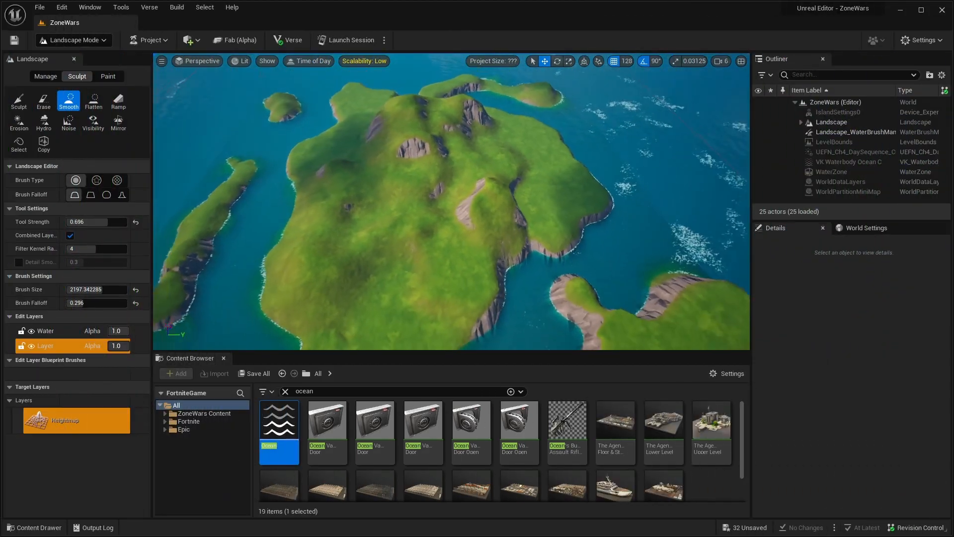
- Find the Advanced Storm Controller by searching for "storm" and place it in the level near the side island
right_click_drag(408, 258, 385, 326)
left_click(286, 392)
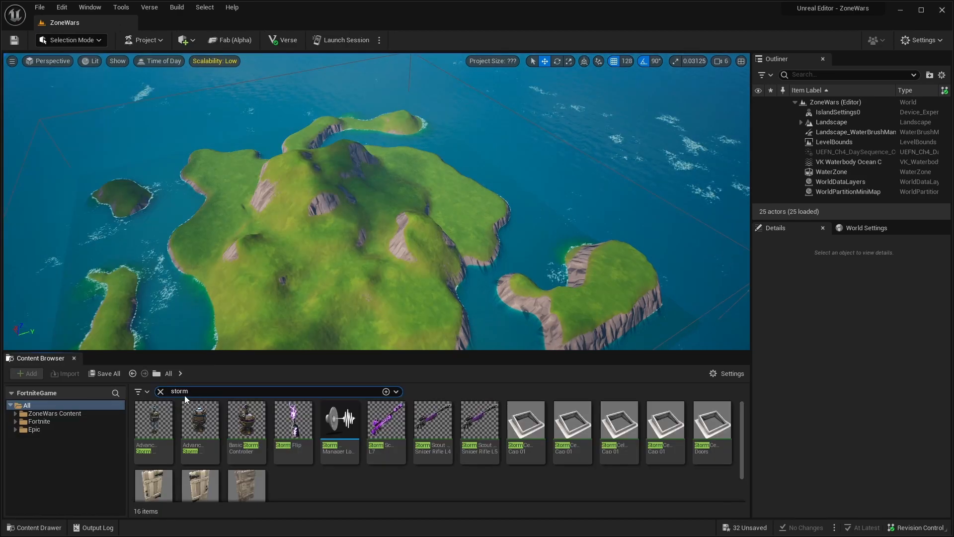
mouse_move(151, 436)
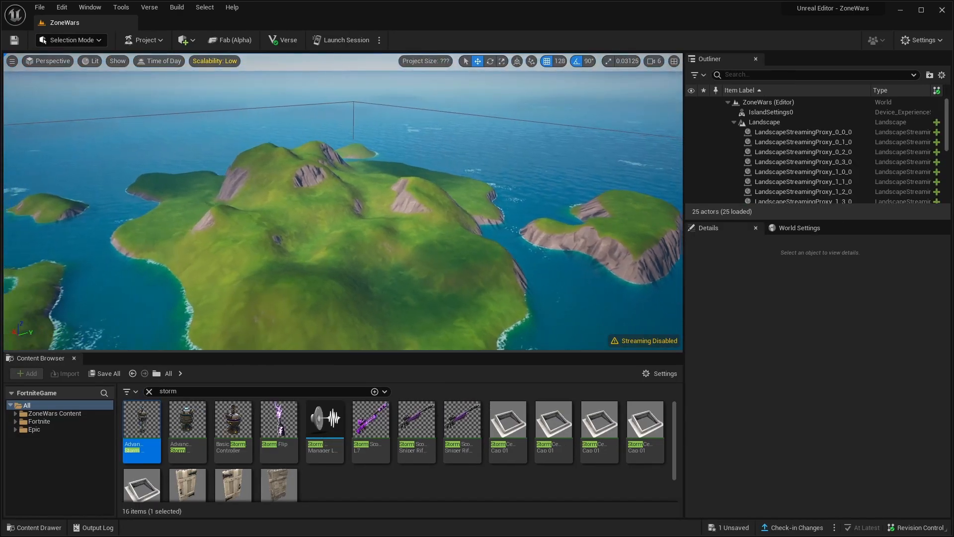
right_click_drag(343, 201, 462, 208)
right_click_drag(313, 209, 318, 247)
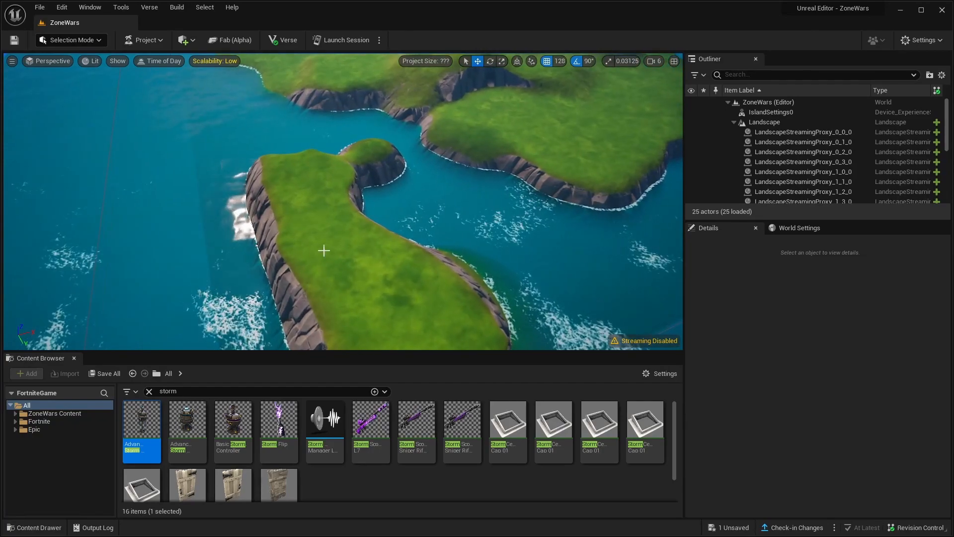
right_click_drag(378, 245, 340, 249)
left_click_drag(142, 427, 313, 290)
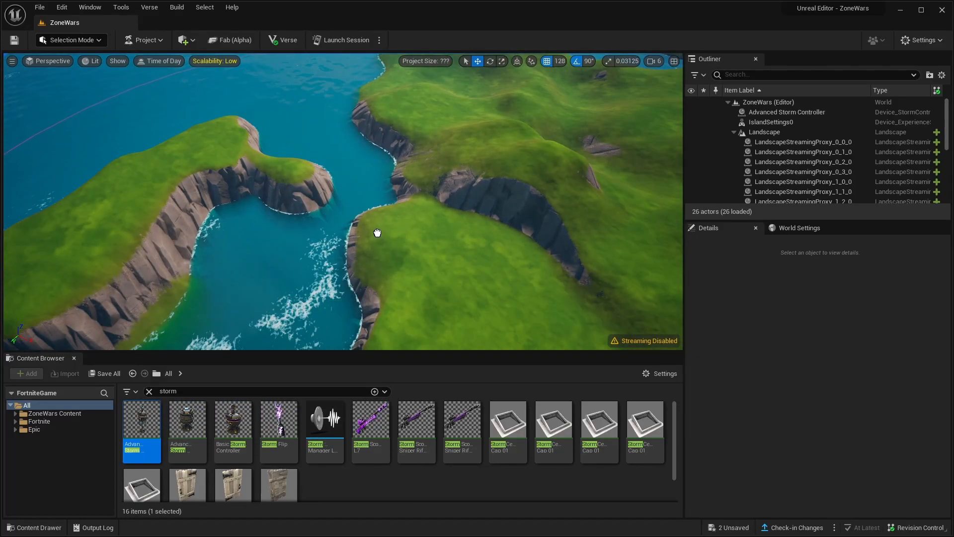
- Move the storm controller beside the side island at about X -13952, Y 14720, and set its Phase One Radius to 120
left_click_drag(377, 229, 378, 227)
right_click_drag(335, 159, 313, 199)
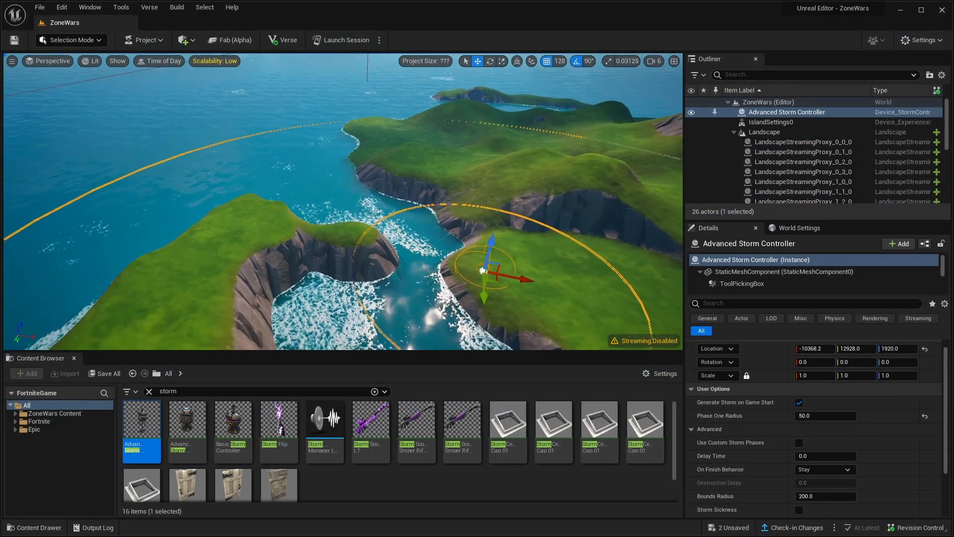
right_click_drag(348, 189, 349, 183)
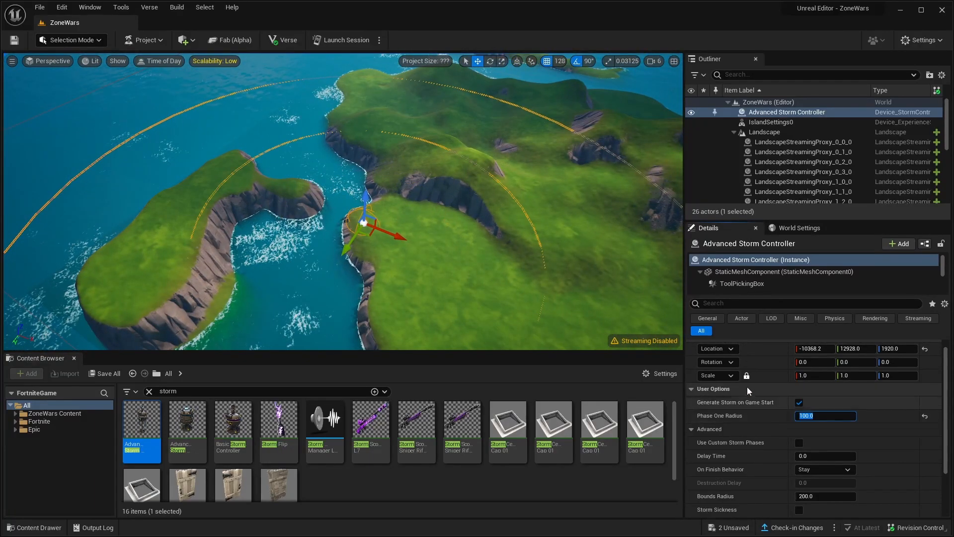
right_click_drag(405, 227, 363, 235)
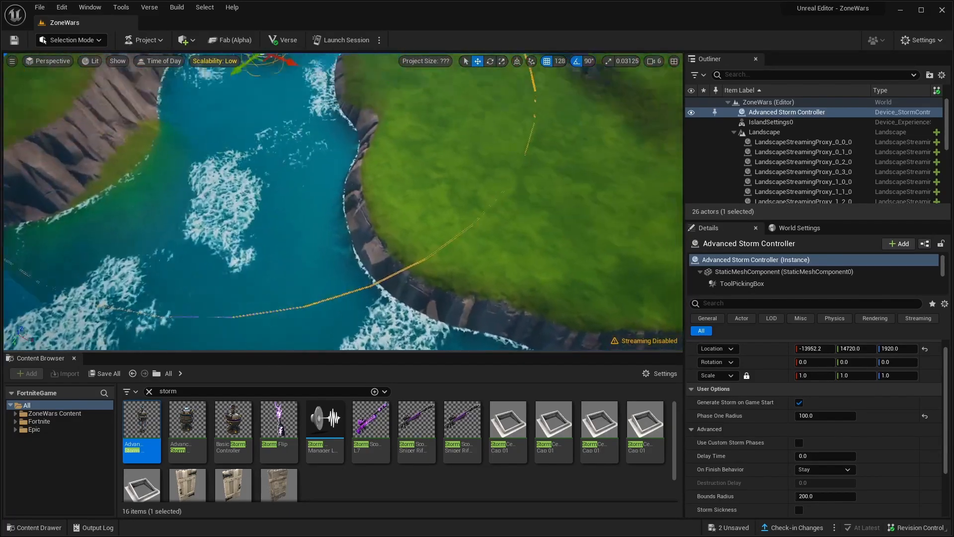
scroll(347, 140, "down", 5)
key("f")
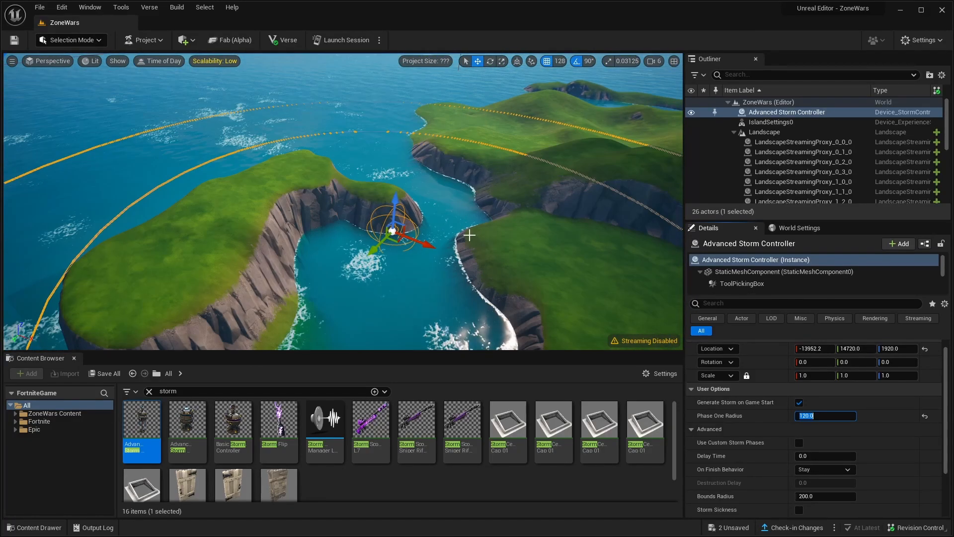
right_click_drag(468, 234, 390, 236)
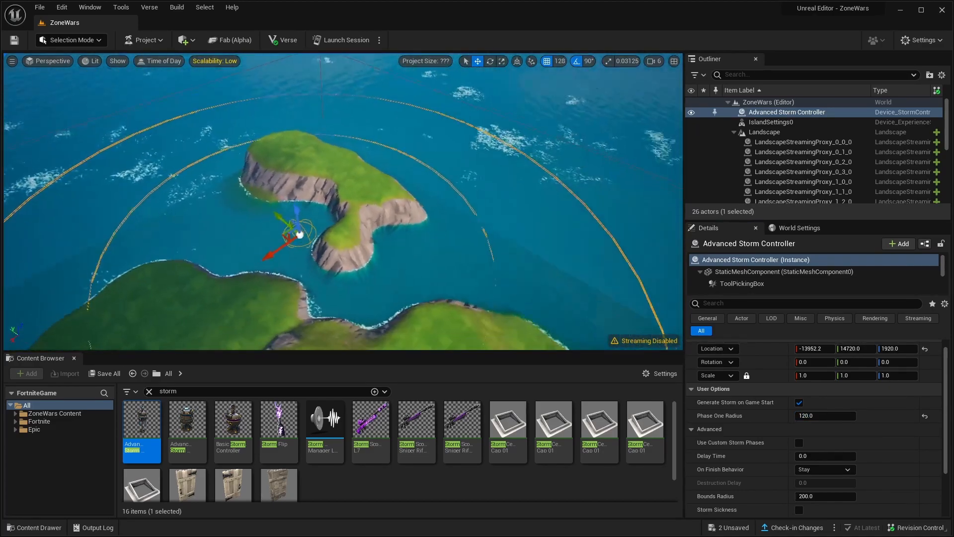
right_click_drag(343, 219, 318, 218)
- Enable custom storm phases on the storm controller and set its Bounds Radius to 120
left_click(723, 395)
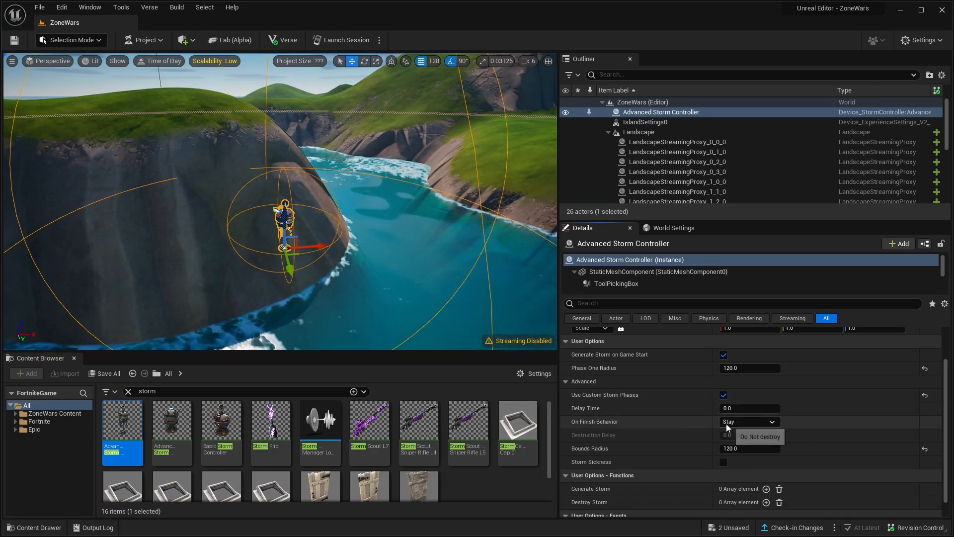
scroll(735, 428, "down", 1)
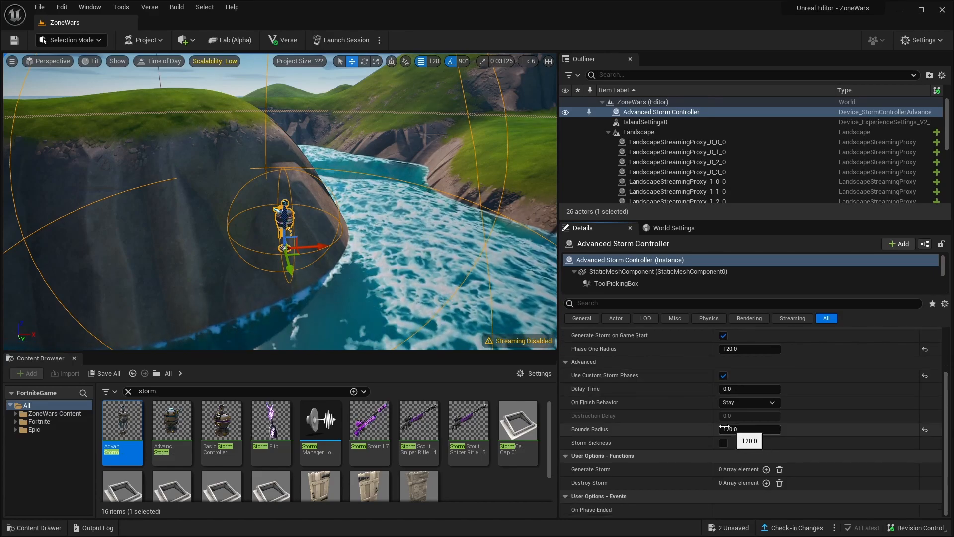
right_click_drag(448, 239, 397, 249)
key("s")
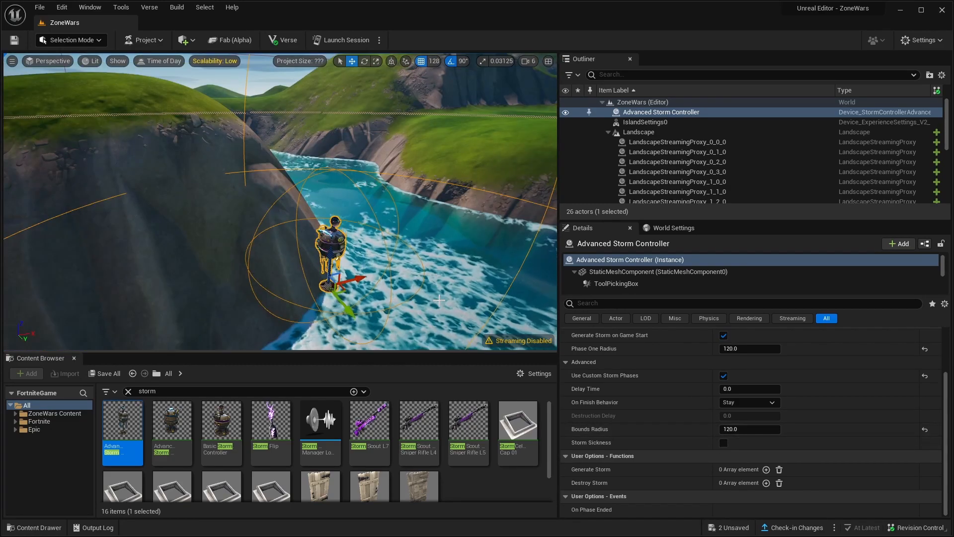
- Place an Advanced Storm Controller Beacon above the storm controller at X -14720, Y 14720, Z 2176, with a Storm Radius of 90
mouse_move(178, 421)
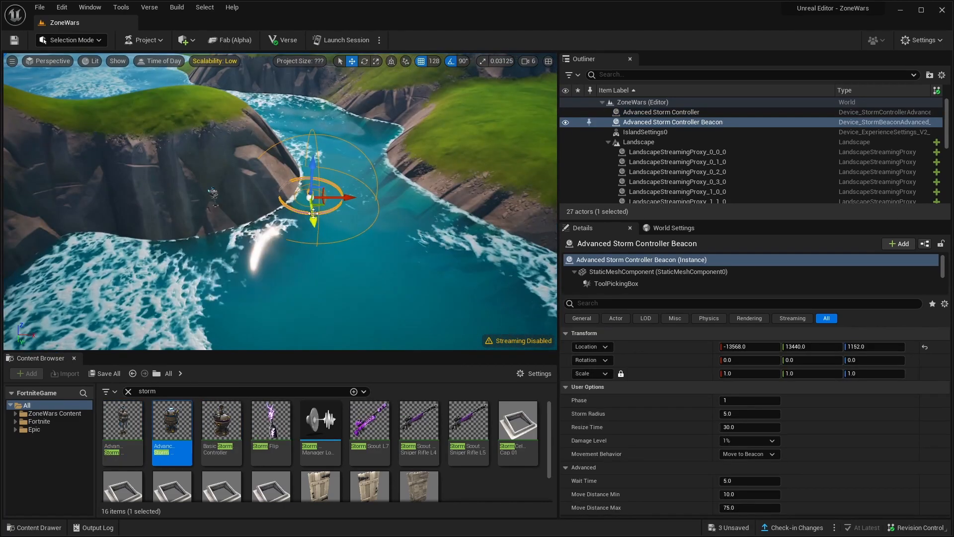
left_click_drag(314, 218, 250, 249)
left_click_drag(213, 224, 194, 158)
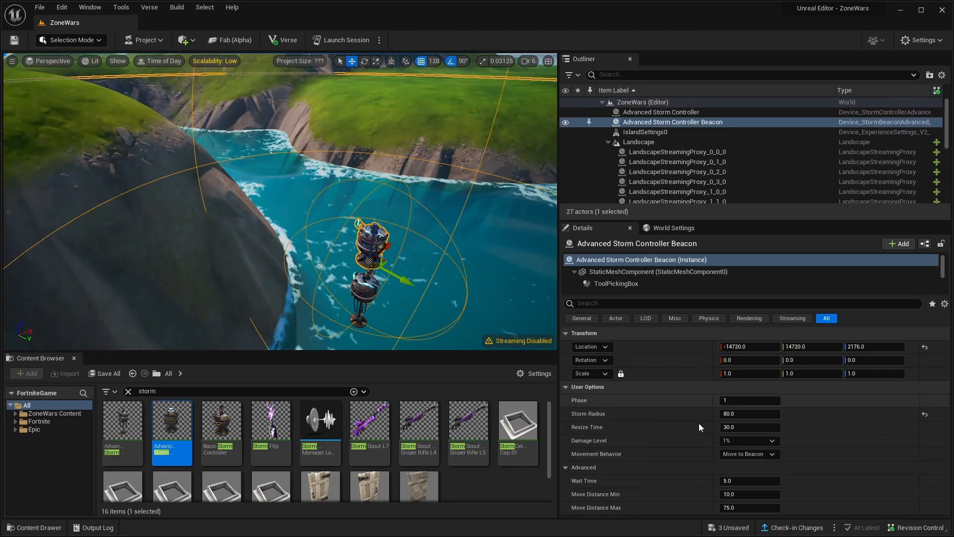
left_click_drag(733, 418, 749, 419)
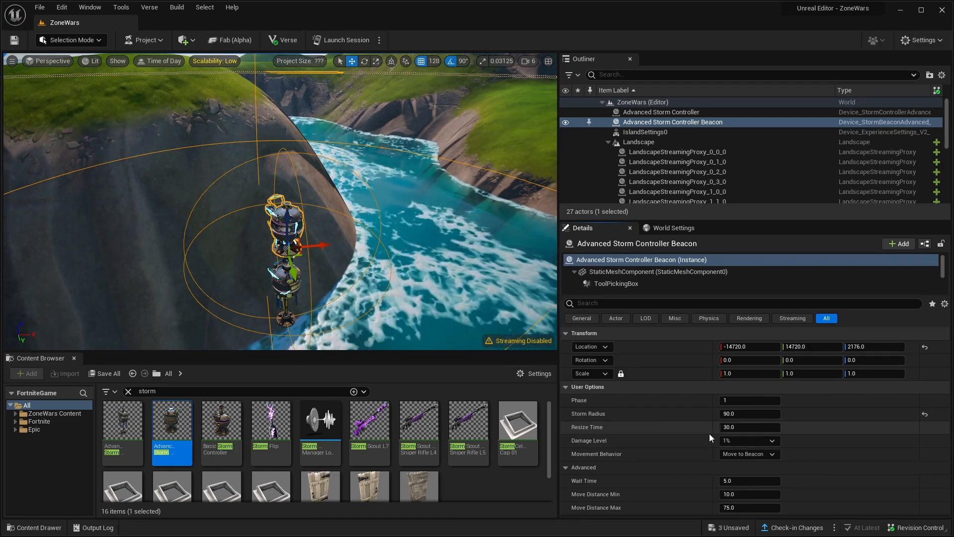
- Try the Move Randomly movement behavior on the beacon, and return it to Move to Beacon
left_click(745, 454)
left_click(748, 462)
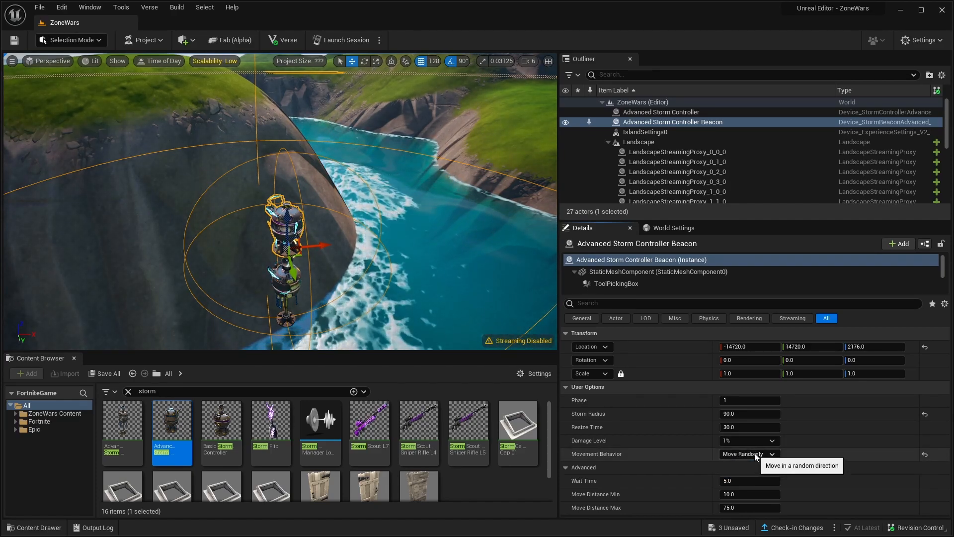
left_click(750, 454)
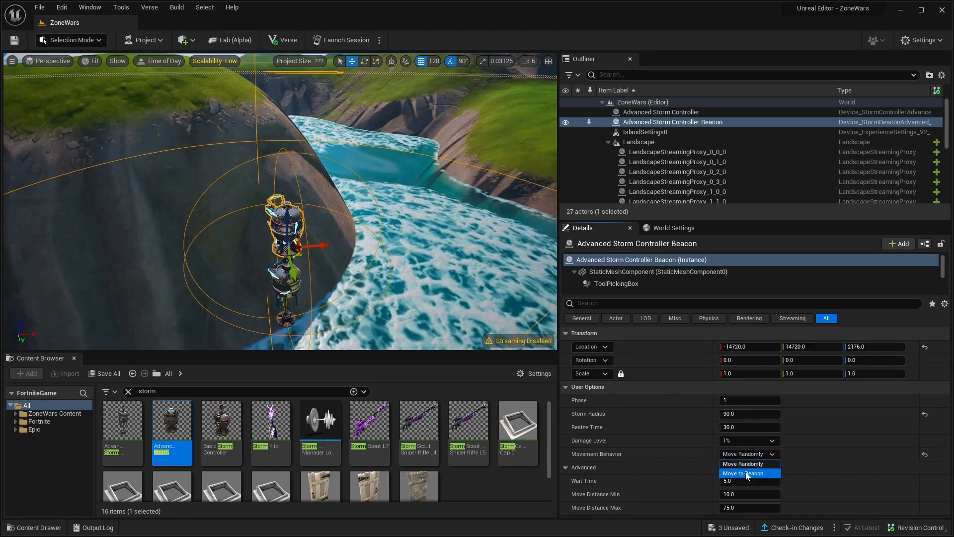
left_click(746, 471)
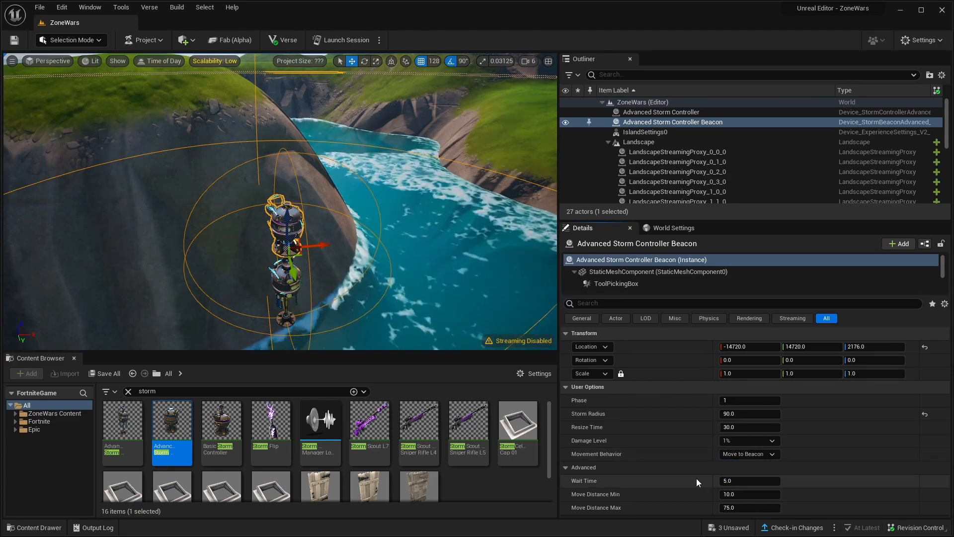
- Set the first beacon's Wait Time to 10
left_click(733, 480)
type("10")
key("Return")
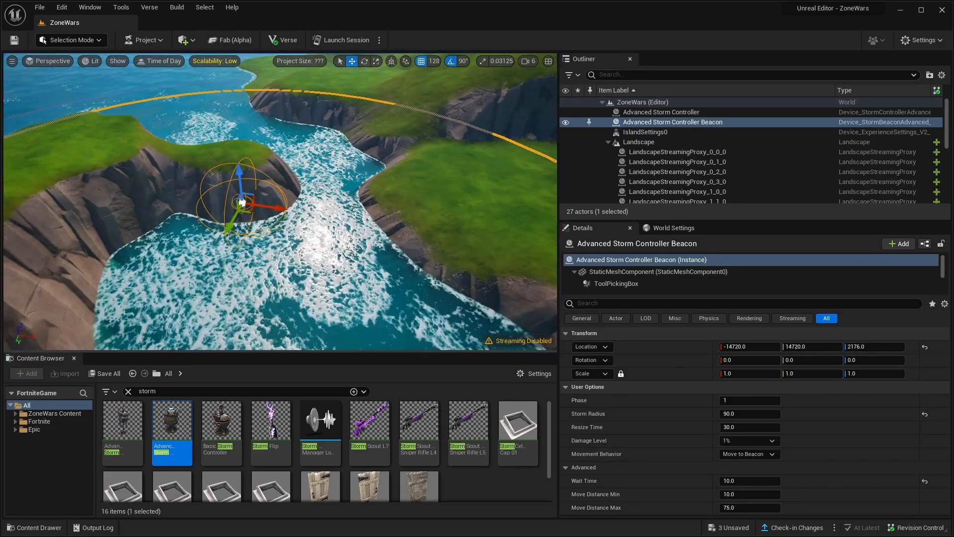
- Duplicate the beacon and position the copy near the cliff on the main island at X -6016, Y 10496, Z 2560
left_click_drag(279, 205, 529, 226, "alt")
left_click(429, 223)
right_click_drag(430, 224, 542, 271)
key("w")
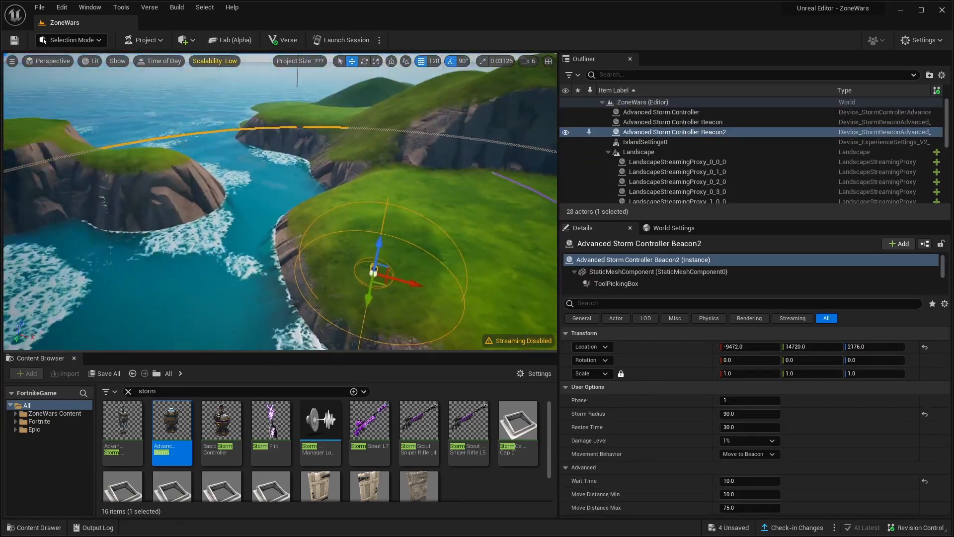
right_click_drag(298, 198, 418, 221)
key("w")
key("s")
key("s")
key("e")
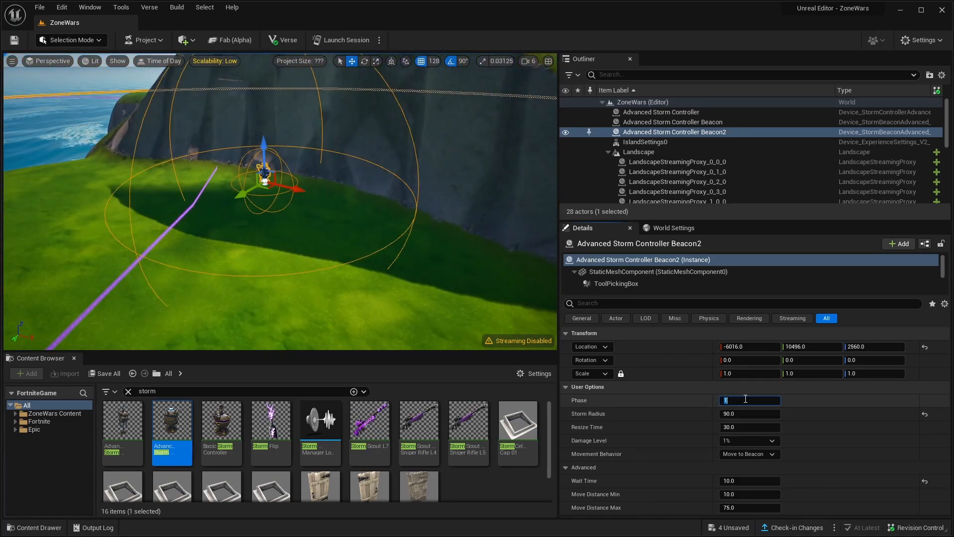
- Configure the second beacon with Phase 2, a Storm Radius of 70 and a Resize Time of 25
type("2")
left_click(743, 414)
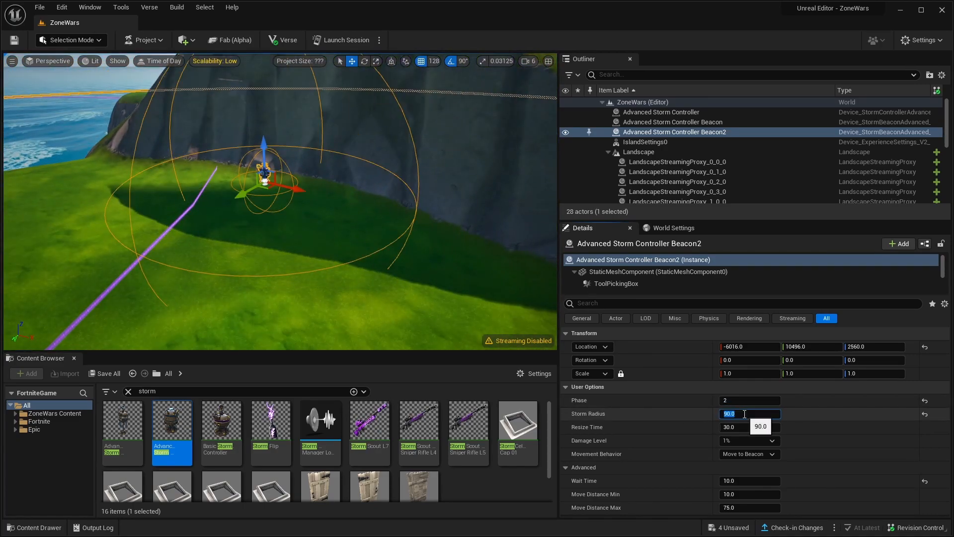
type("70")
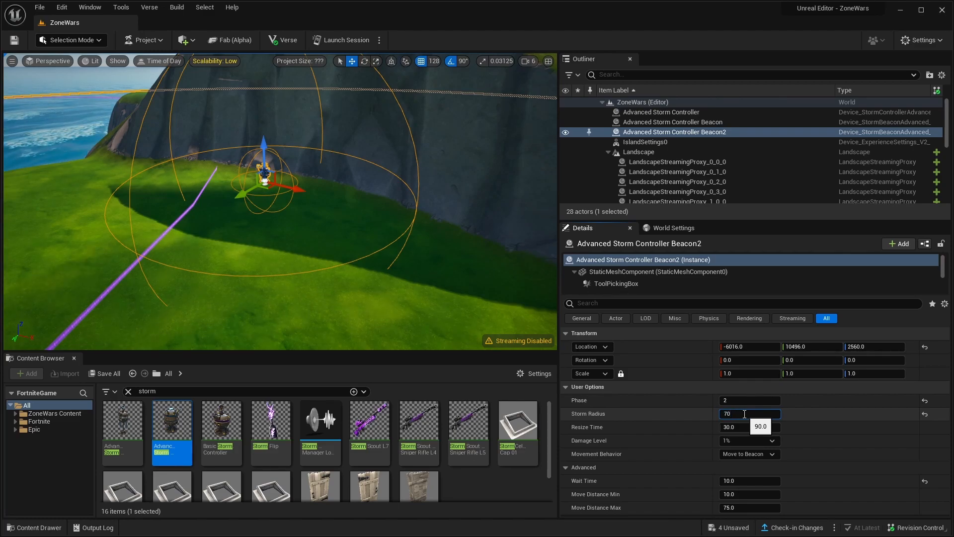
key("Return")
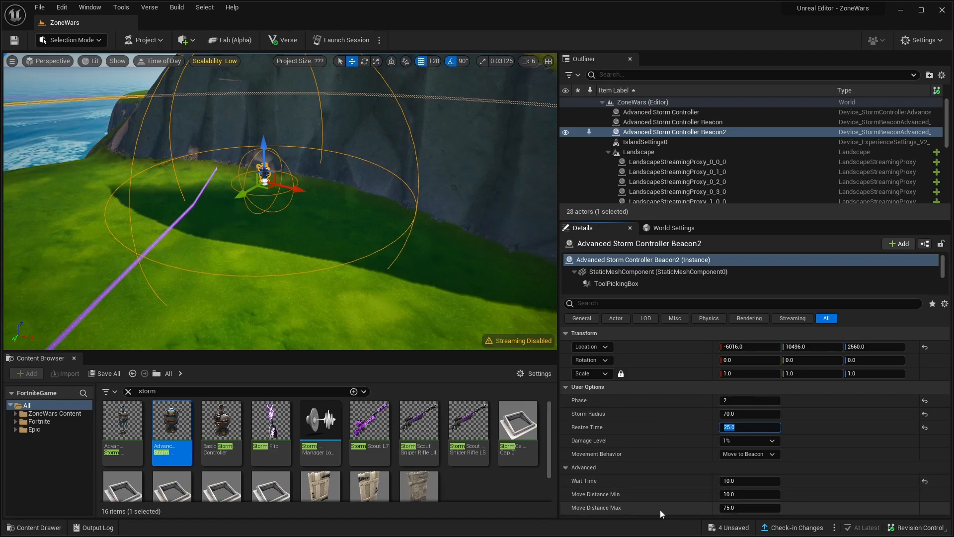
- Duplicate the second beacon and position the copy on the grassy ground above the water at X 8448, Y 12416, Z 3584
left_click(291, 214)
key("f")
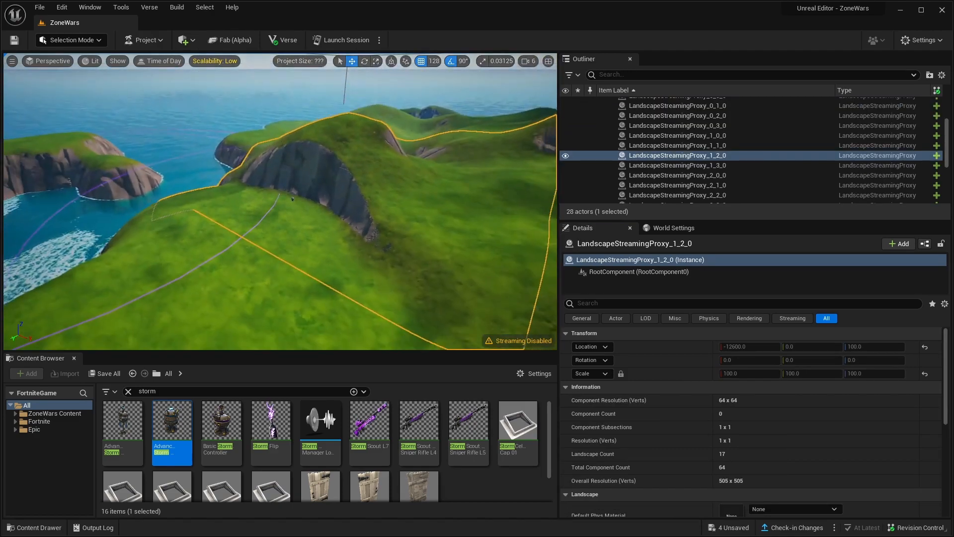
left_click(289, 212)
right_click_drag(292, 214, 313, 229)
left_click_drag(284, 196, 486, 282, "alt")
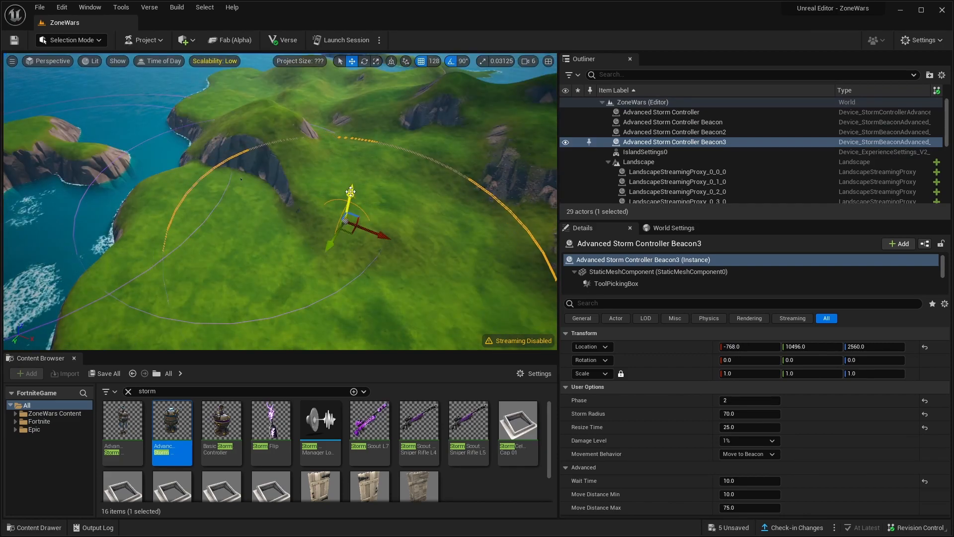
left_click_drag(351, 201, 355, 182)
right_click_drag(355, 181, 356, 169)
left_click_drag(383, 222, 479, 256)
right_click_drag(480, 256, 516, 261)
left_click_drag(223, 193, 314, 180)
right_click_drag(314, 180, 328, 199)
right_click_drag(328, 199, 337, 204)
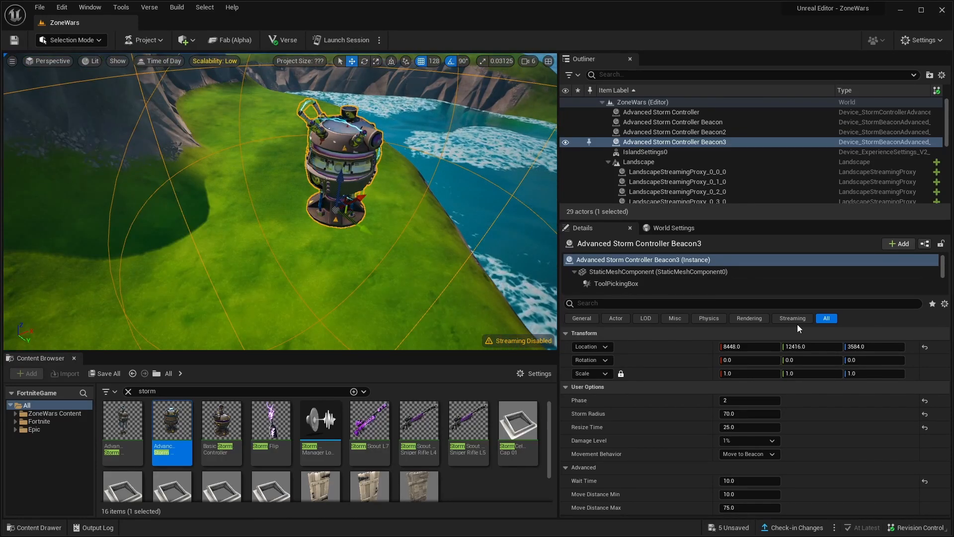
- Configure the third beacon with Phase 3, a Storm Radius of 40, a Resize Time of 20 and a Damage Level of 2%
left_click(745, 401)
type("3")
left_click(767, 414)
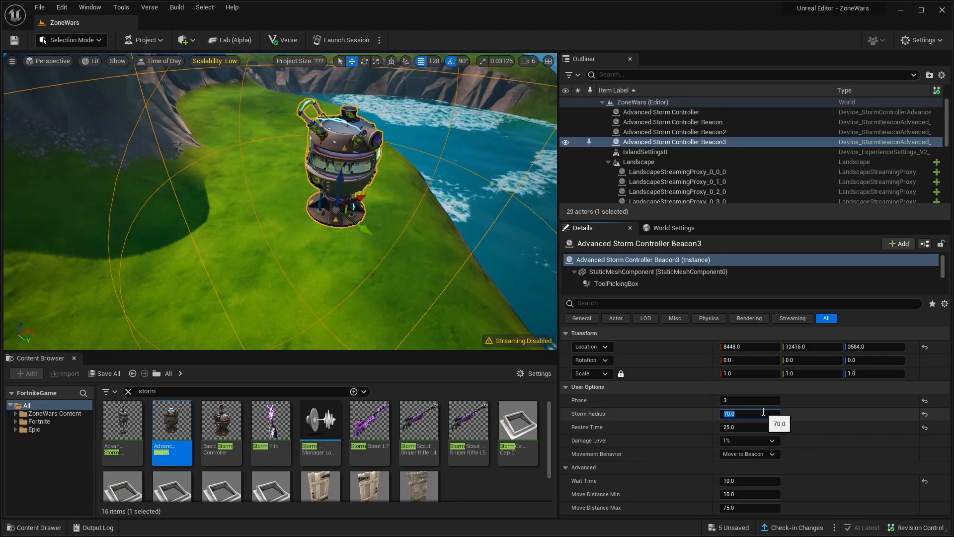
type("40")
left_click(744, 427)
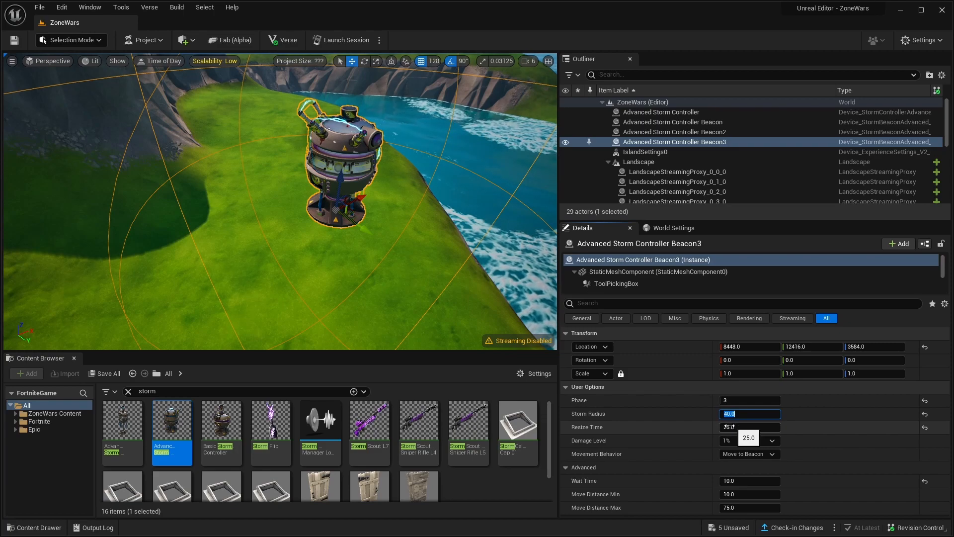
type("20")
left_click(757, 439)
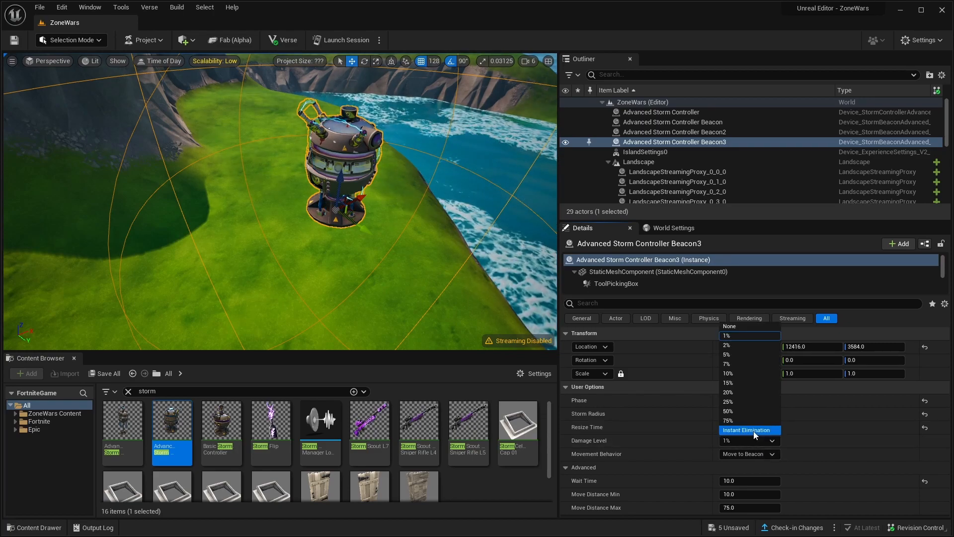
left_click(744, 346)
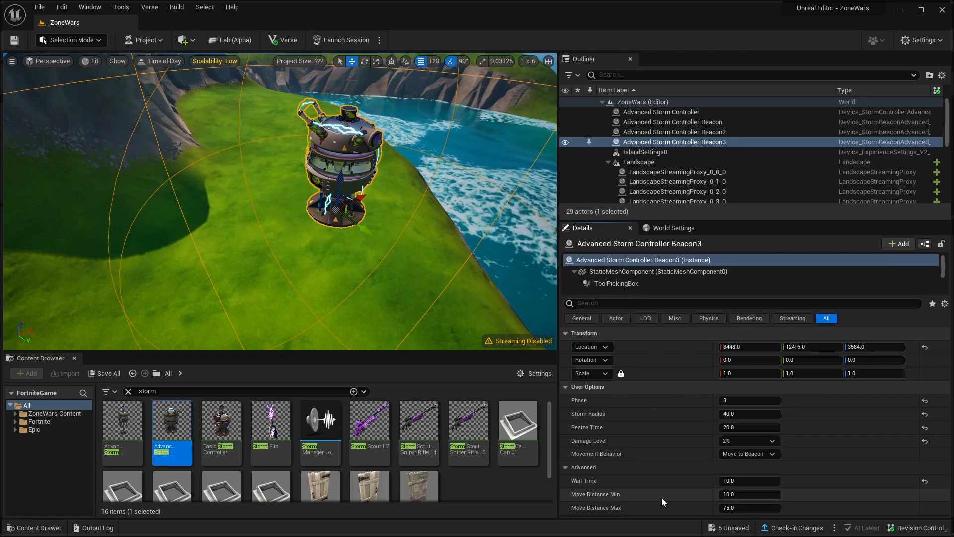
- Duplicate the third beacon to X 14464, Y 1280, Z 3328, and give the copy Phase 4, Storm Radius 20 and Damage Level 5%
right_click_drag(422, 248, 342, 226)
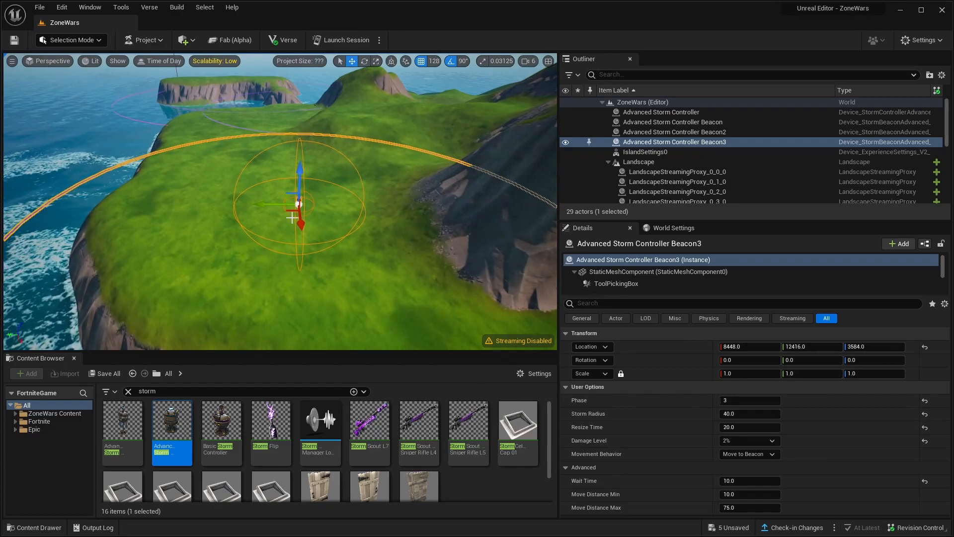
key("ctrl+d")
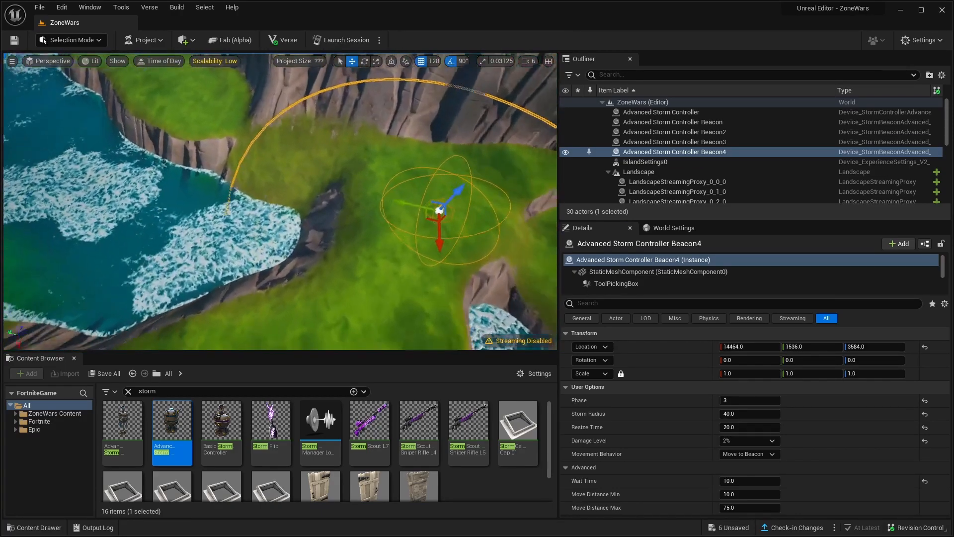
left_click(751, 400)
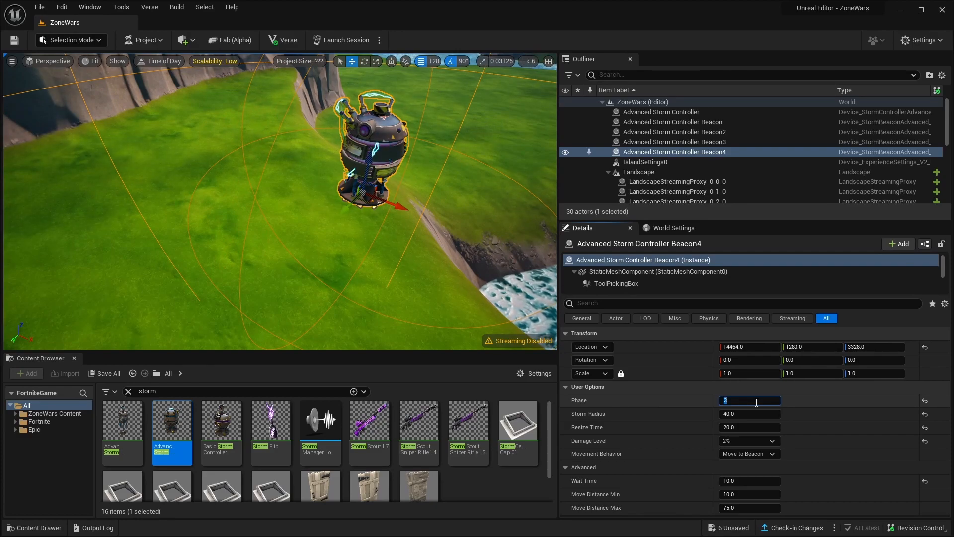
left_click(764, 413)
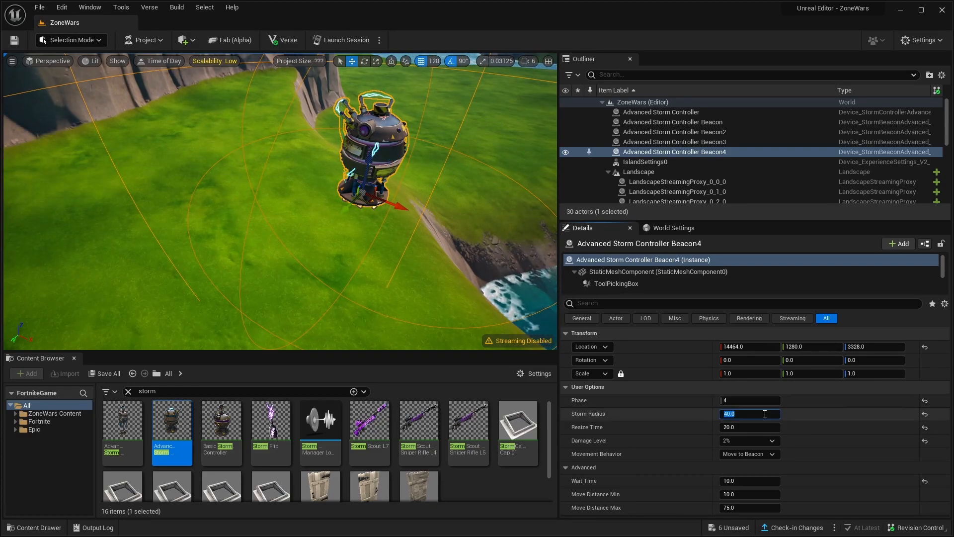
left_click(742, 441)
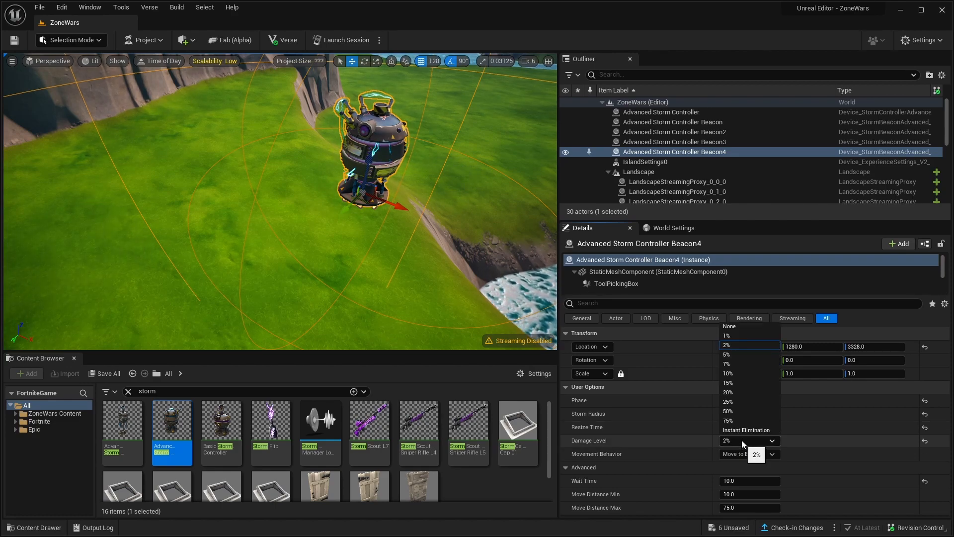
left_click(743, 355)
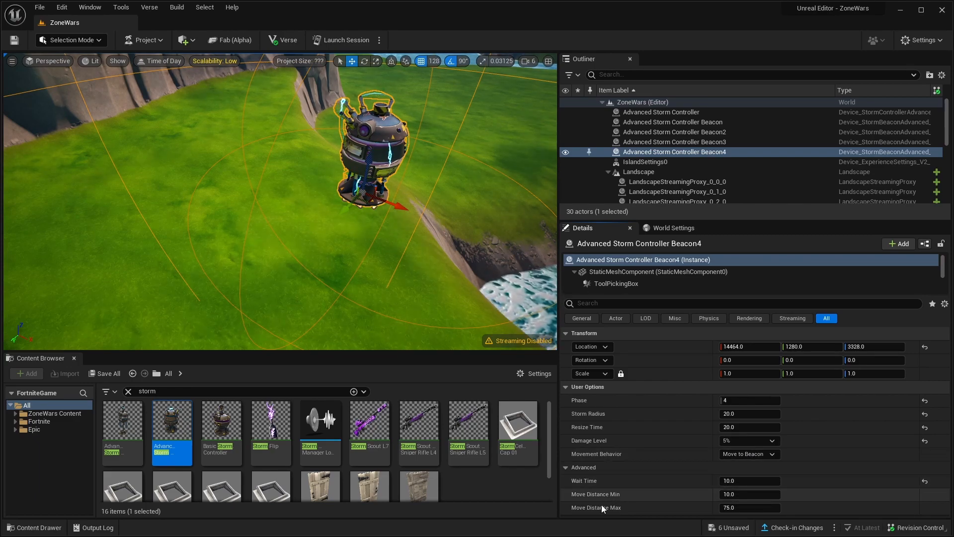
- Duplicate the fourth beacon and position the copy on the low grassland at X 15360, Y -7296, Z 1792
key("f")
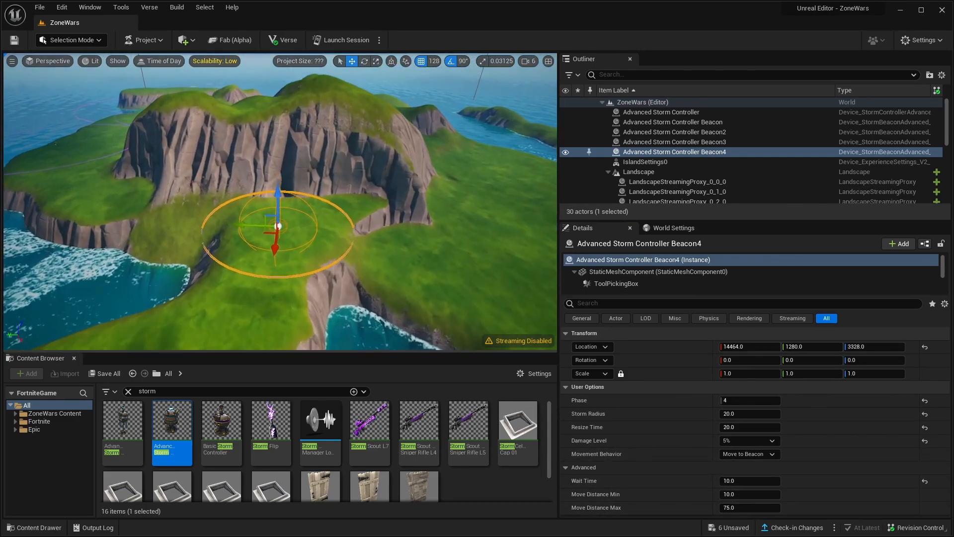
left_click_drag(233, 224, 536, 237, "alt")
right_click_drag(537, 238, 631, 248)
left_click_drag(231, 193, 286, 207)
key("f")
- Configure the fifth beacon with Phase 5, a Storm Radius of 10 and a Damage Level of 7%
left_click(745, 400)
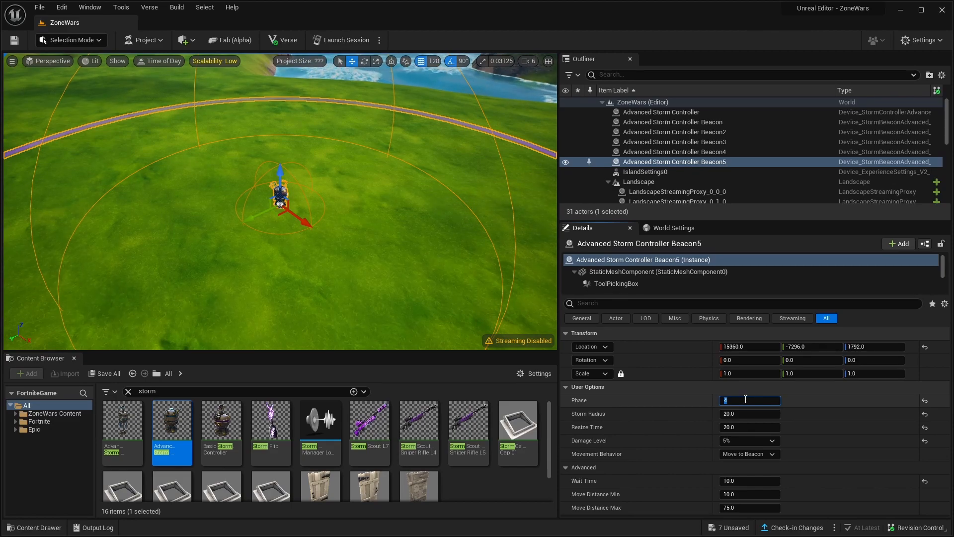
type("5")
left_click(744, 413)
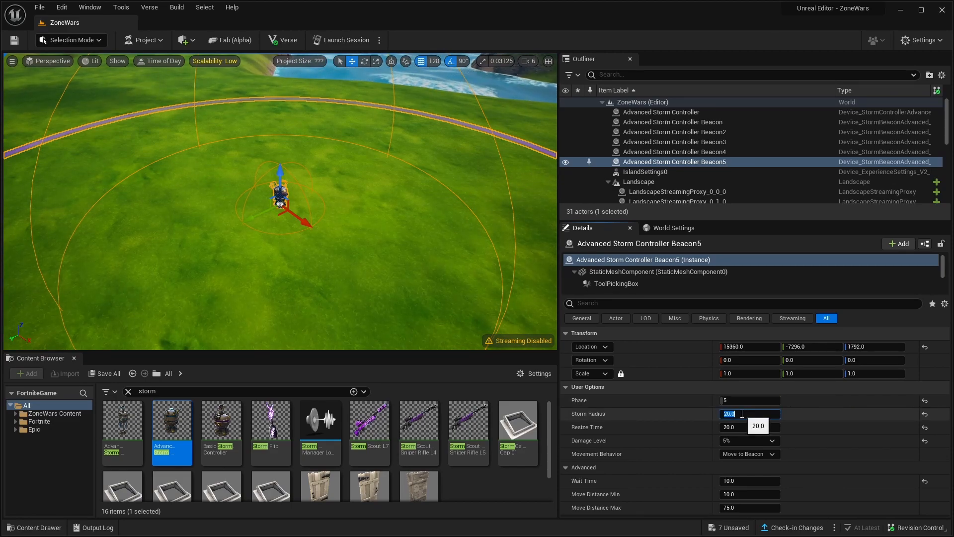
key("Return")
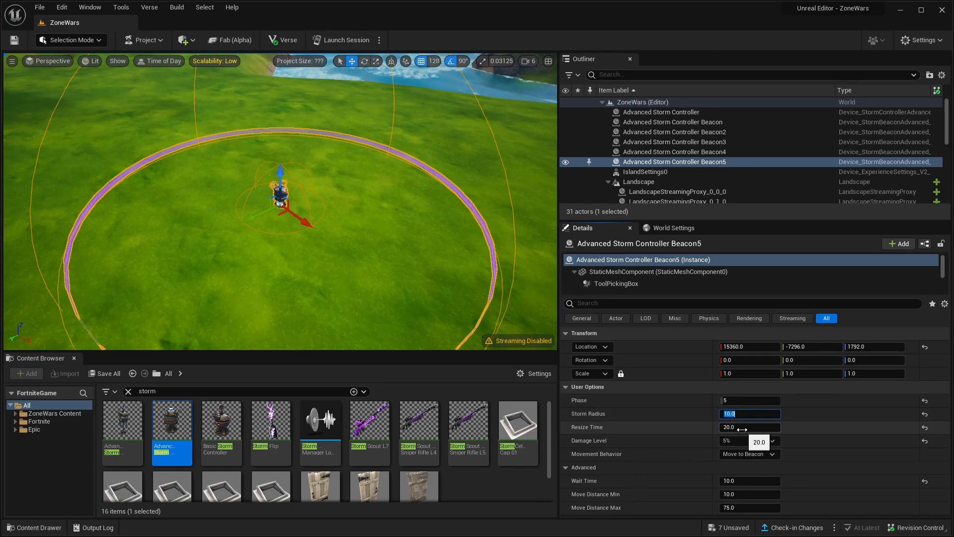
left_click(753, 438)
left_click(752, 437)
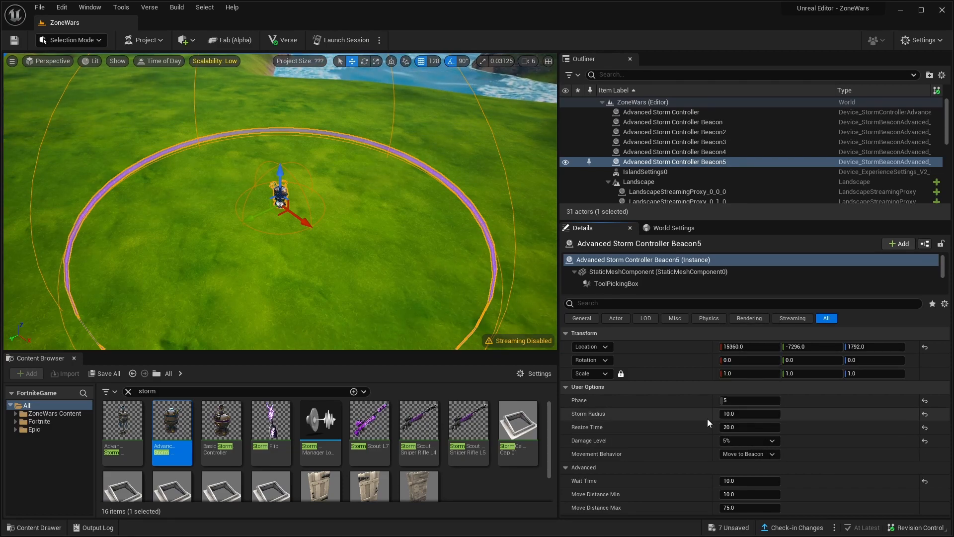
left_click(744, 441)
left_click(746, 375)
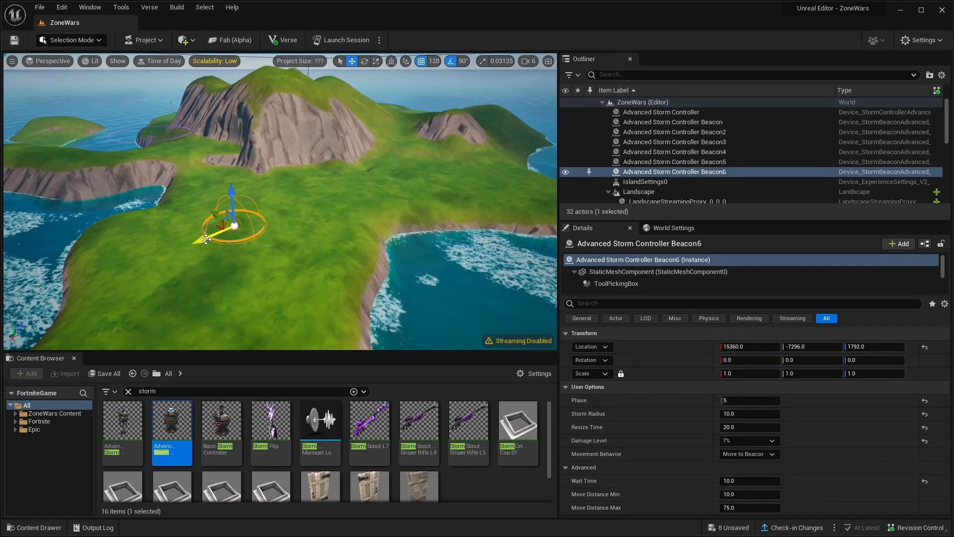
- Place a duplicate of the fifth beacon at X 7040, Y -10368, Z 1792, with Phase 6, Storm Radius 0 and Damage Level 10%
left_click_drag(196, 211, 391, 176, "alt")
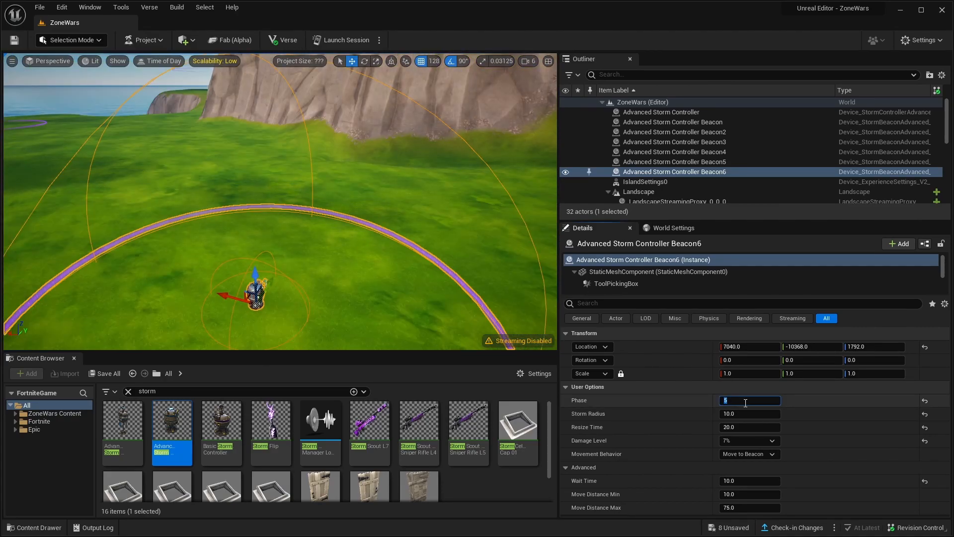
key("Return")
left_click(754, 415)
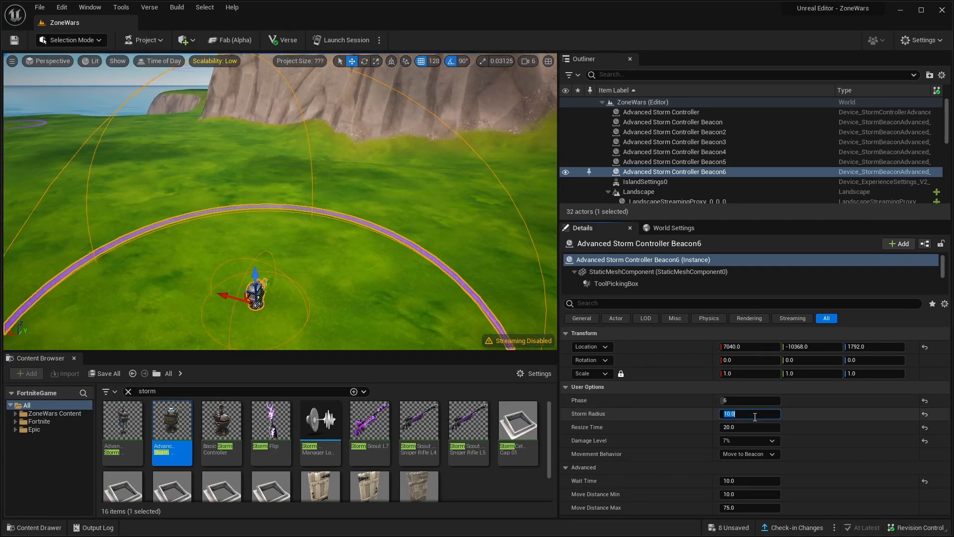
key("Return")
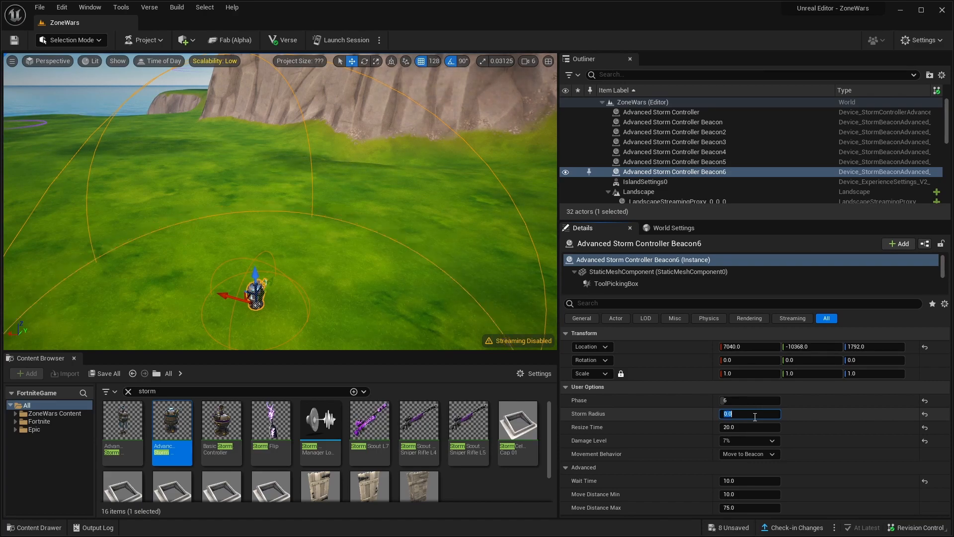
left_click(748, 439)
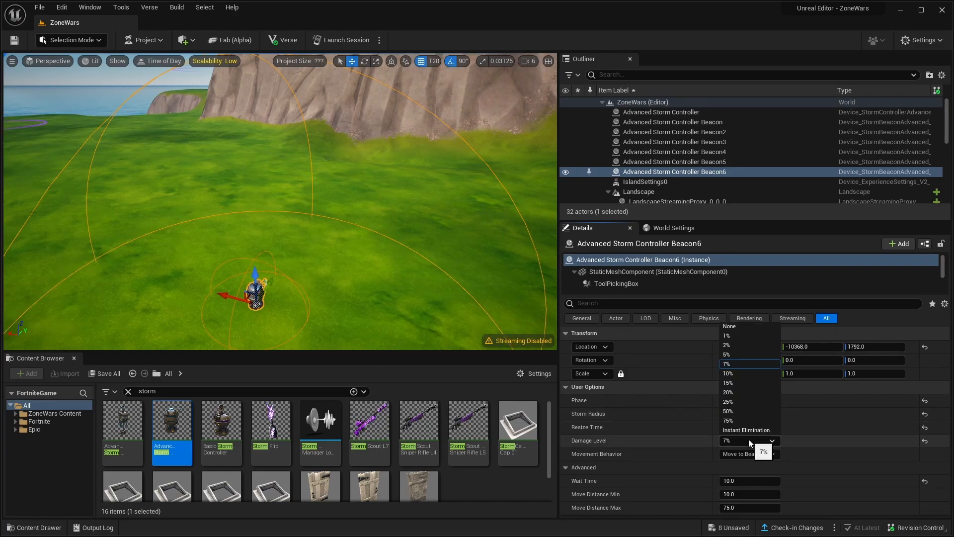
left_click(740, 373)
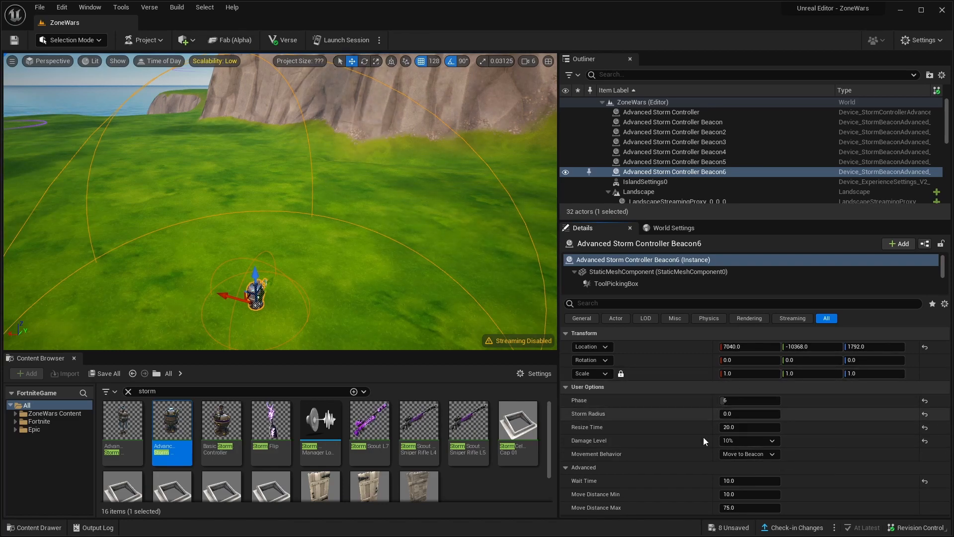
- Launch a session of the ZoneWars island and start the game from edit mode
right_click_drag(397, 278, 288, 278)
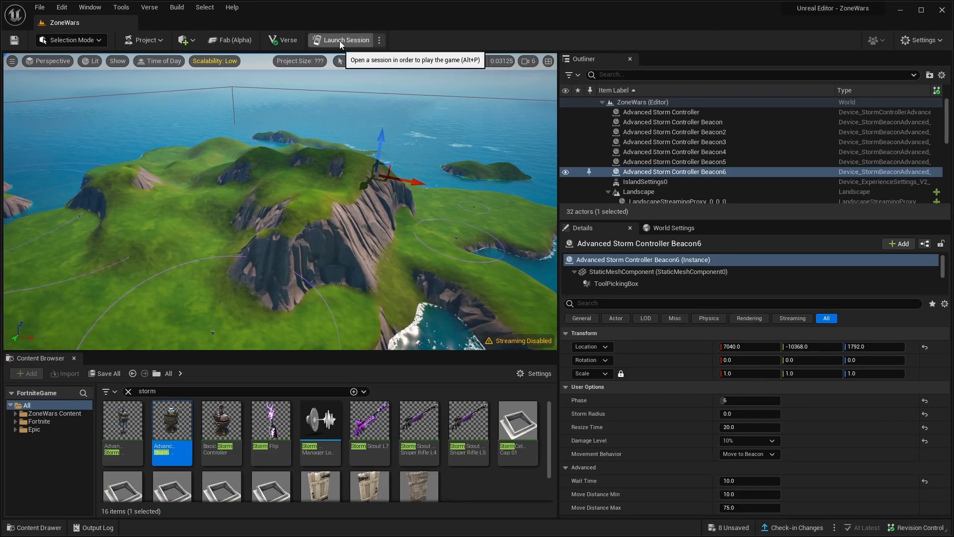
left_click(341, 42)
left_click(549, 374)
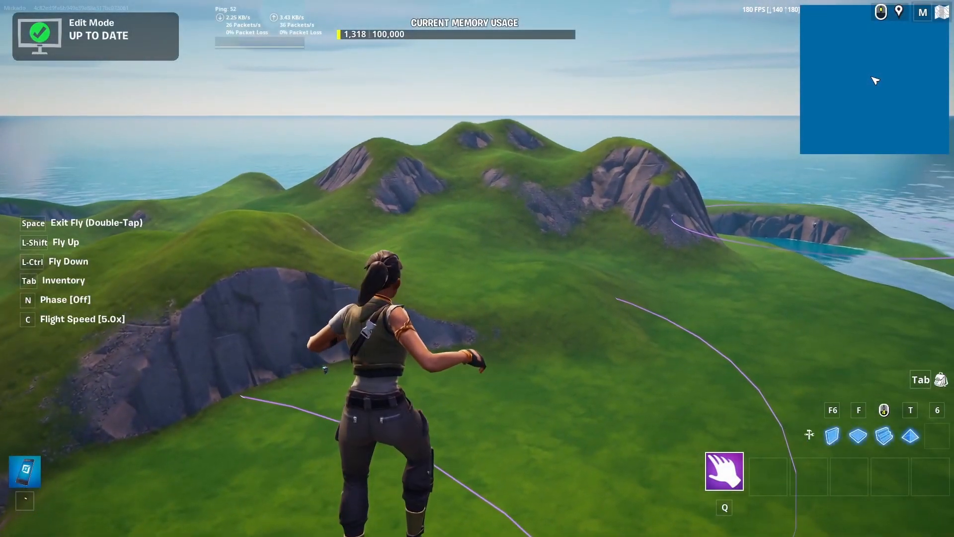
key("Escape")
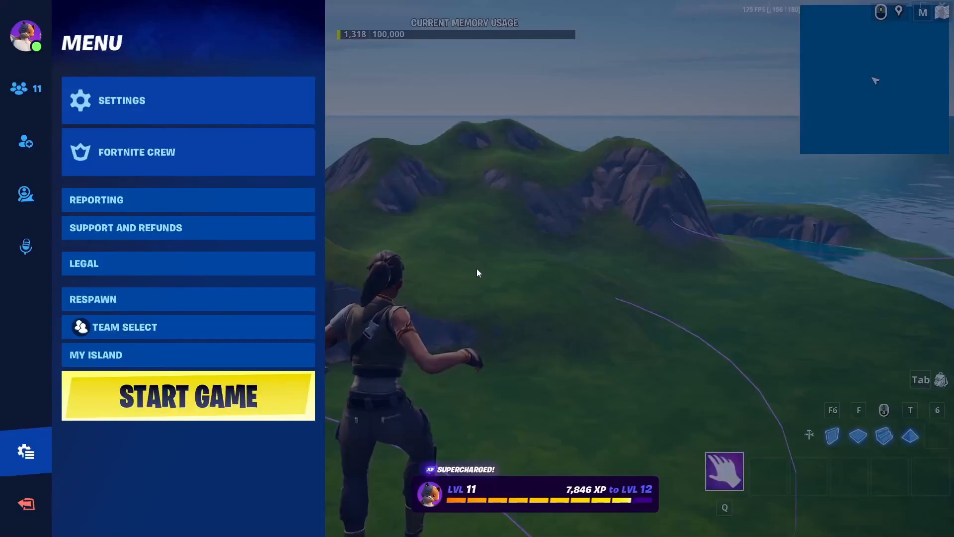
left_click(209, 404)
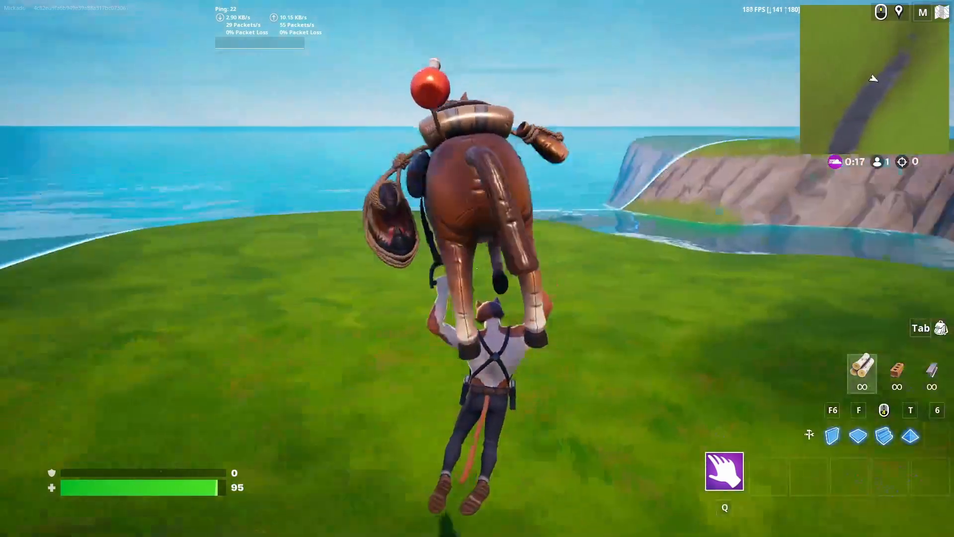
- Run across the island with the moving zone to examine how the storm waits, shrinks and travels through its phases
key("w")
key("w")
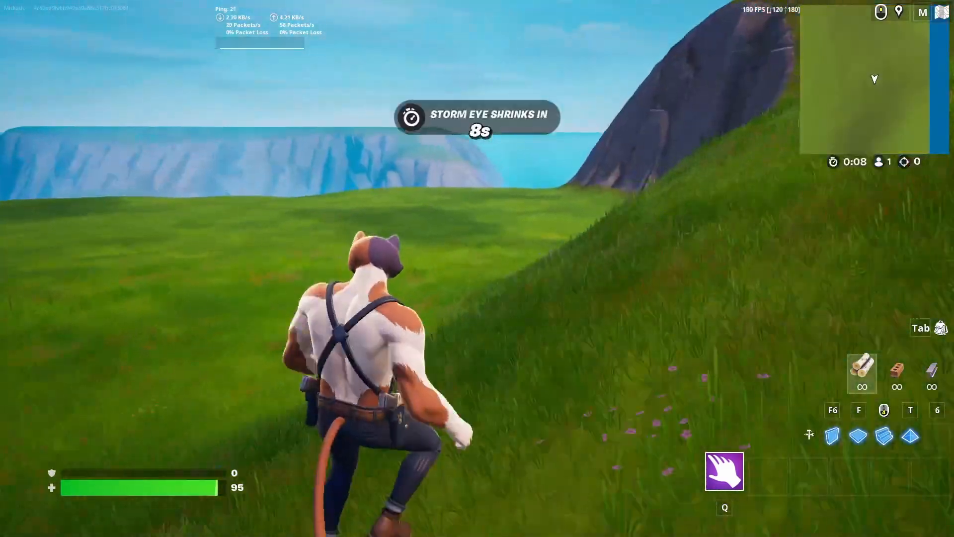
key("w")
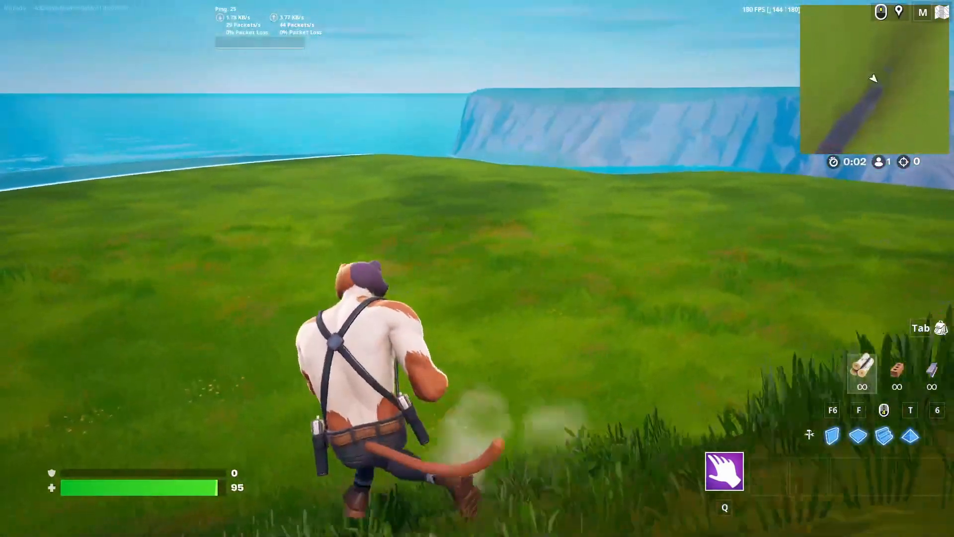
key("w")
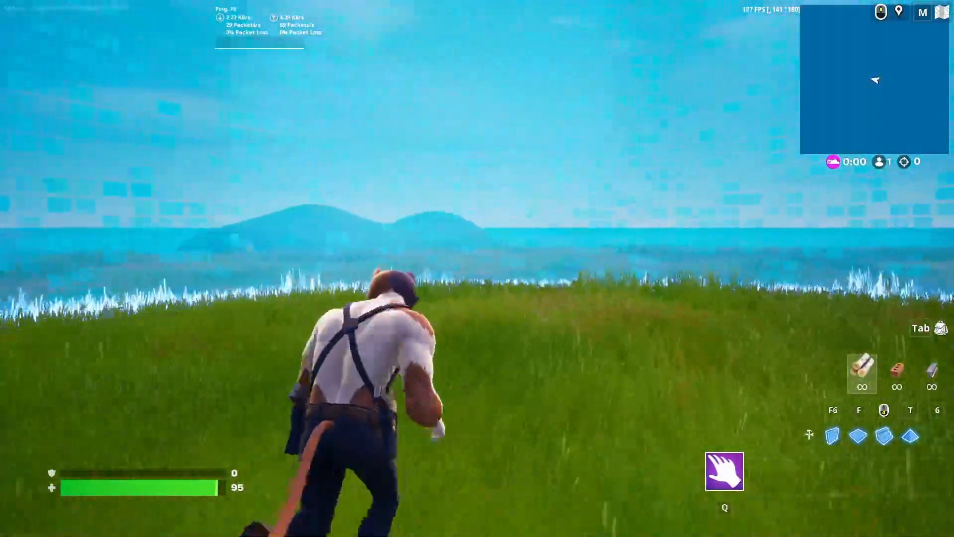
key("space")
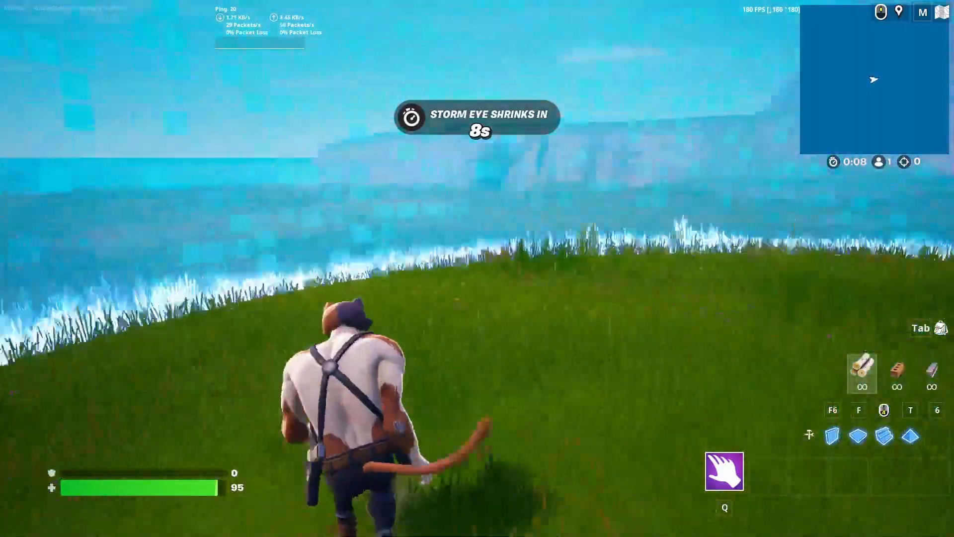
key("q")
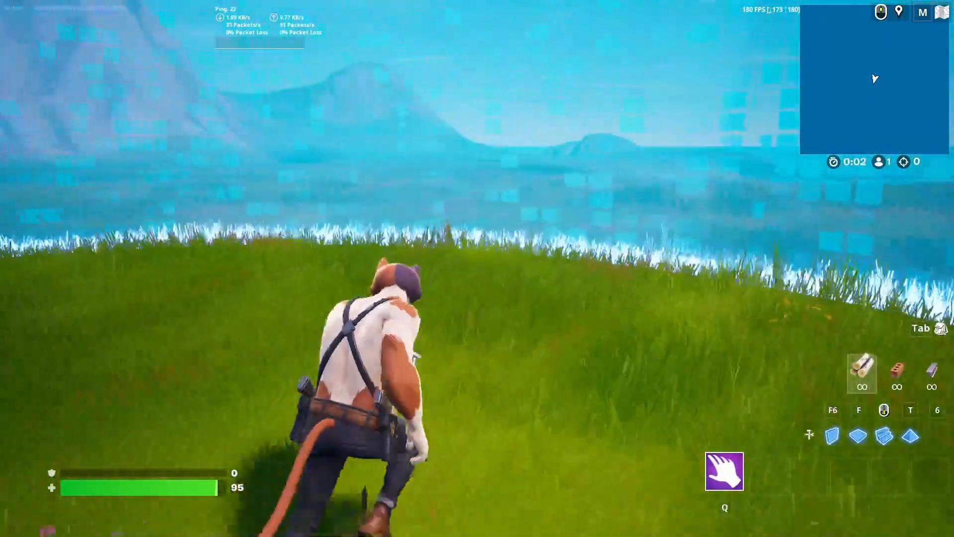
key("shift")
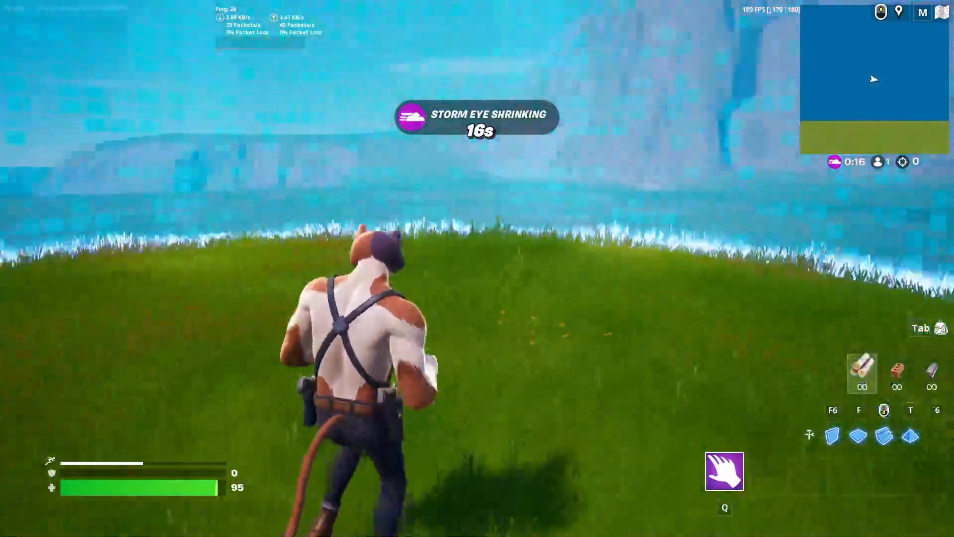
key("w")
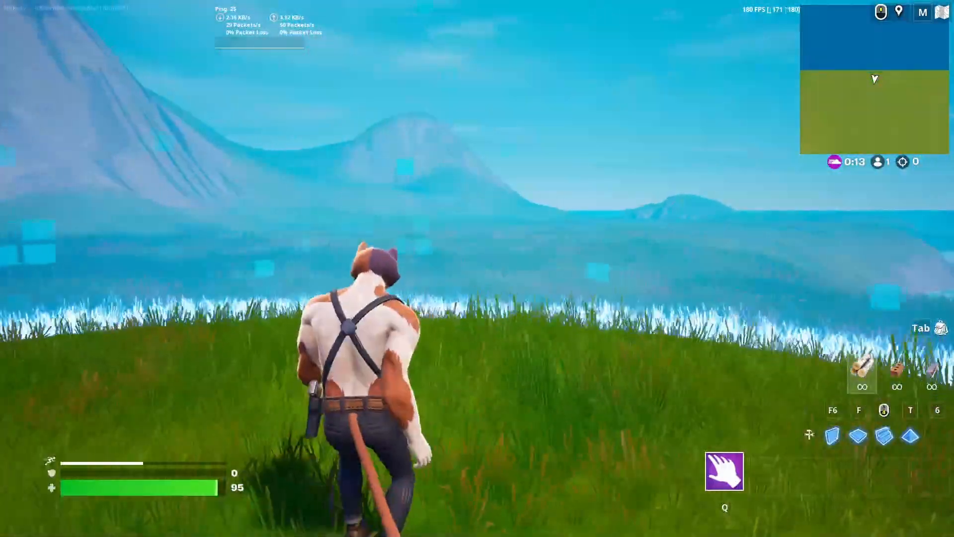
- Return to the level editor, search the content for "player spawn" and place a Player Spawner on the small island
key("Escape")
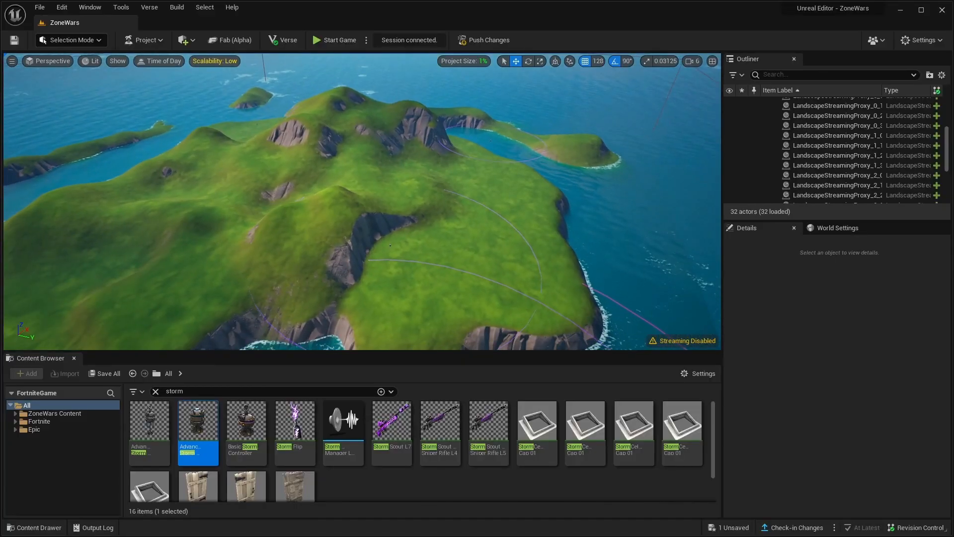
key("a")
right_click_drag(362, 202, 463, 234)
key("w")
key("a")
key("a")
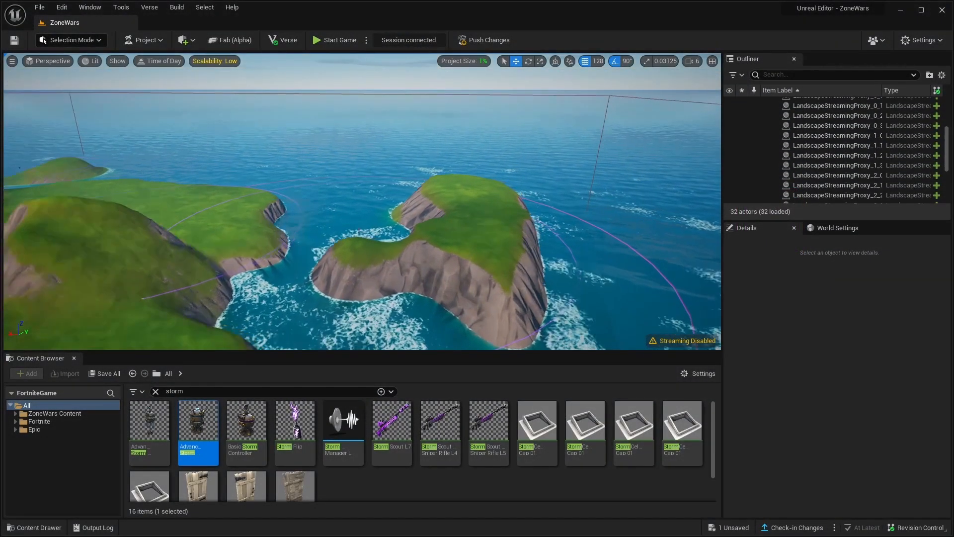
right_click_drag(362, 209, 293, 215)
key("ctrl+a")
type("player spawn")
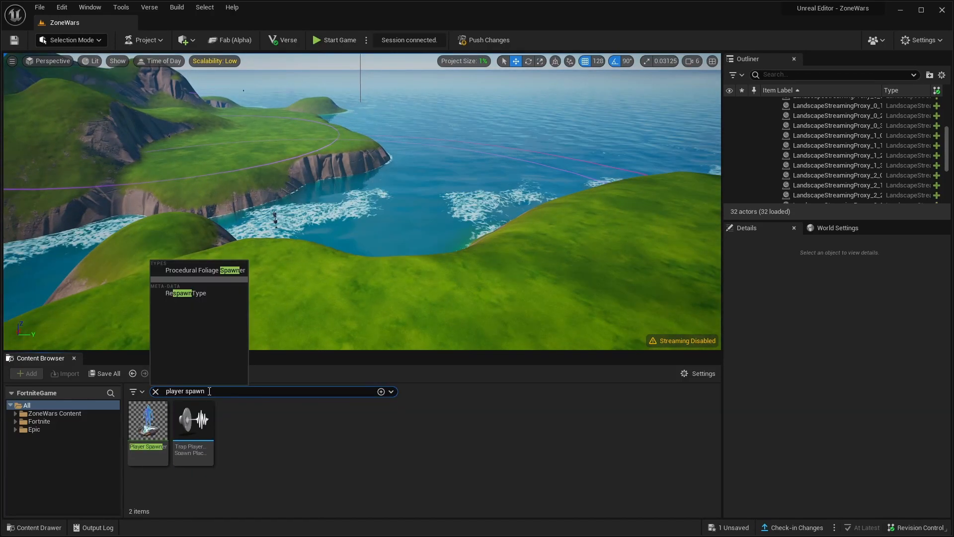
left_click_drag(148, 425, 476, 310)
right_click_drag(476, 310, 497, 338)
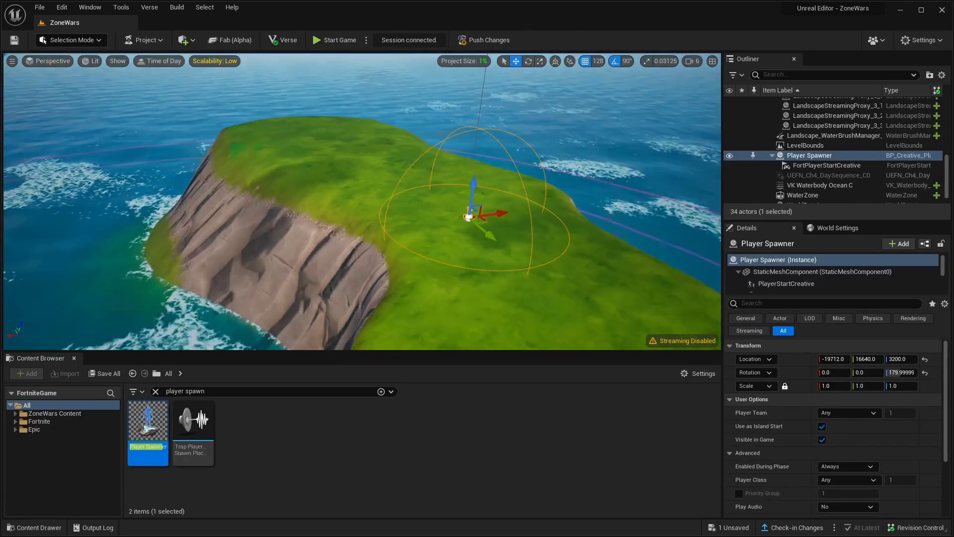
- Turn off Use as Island Start and Visible in Game for the new player spawner
right_click_drag(469, 213, 442, 194)
key("s")
right_click_drag(368, 279, 596, 284)
key("w")
key("a")
left_click(368, 279)
left_click(378, 236)
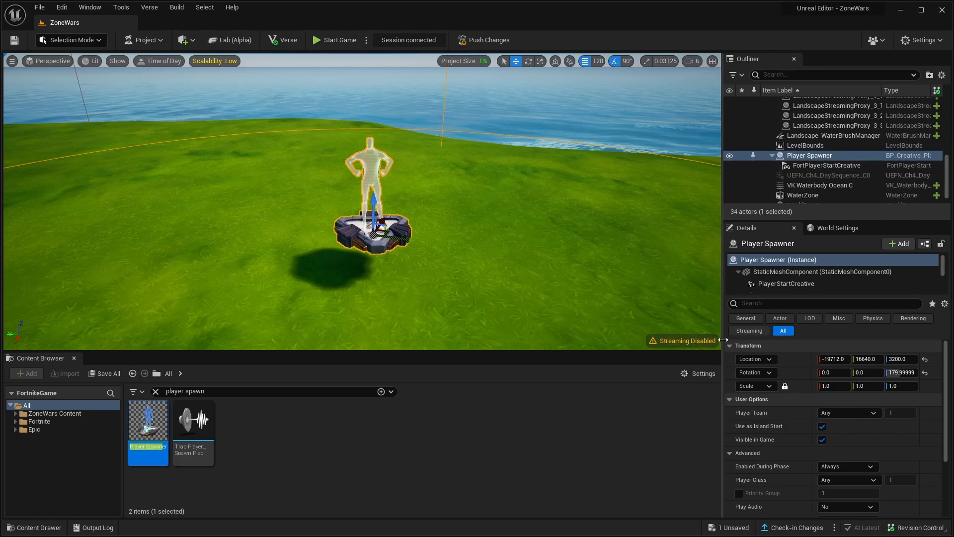
left_click_drag(727, 347, 598, 347)
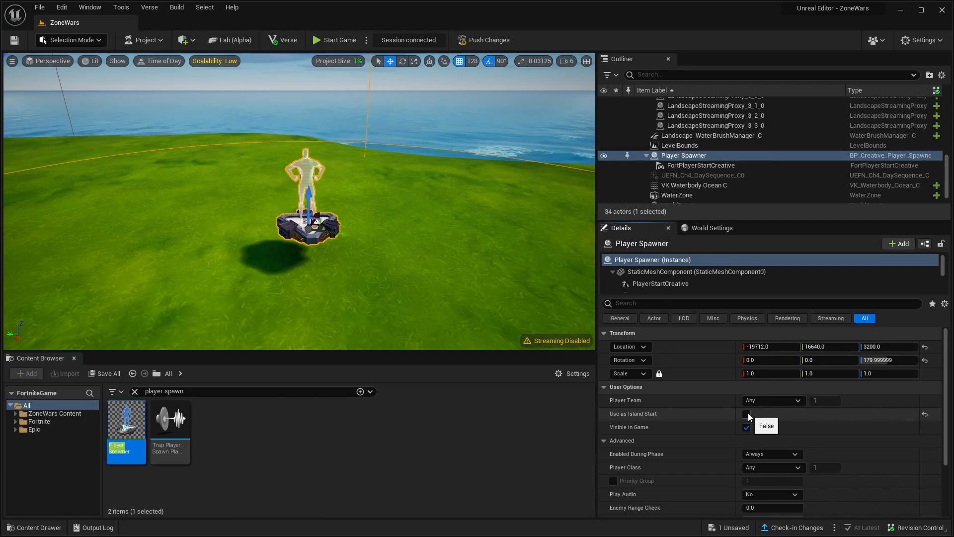
mouse_move(646, 416)
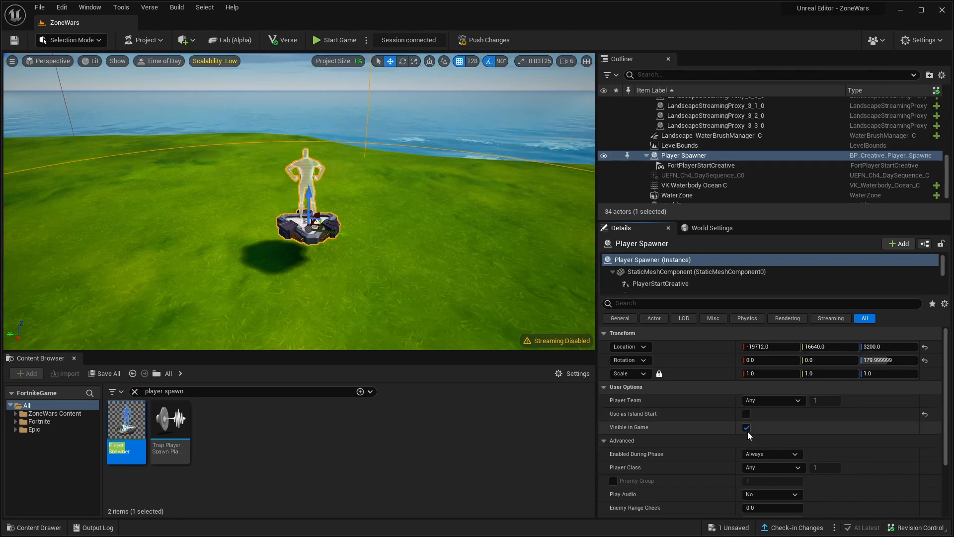
left_click(746, 429)
scroll(713, 386, "down", 3)
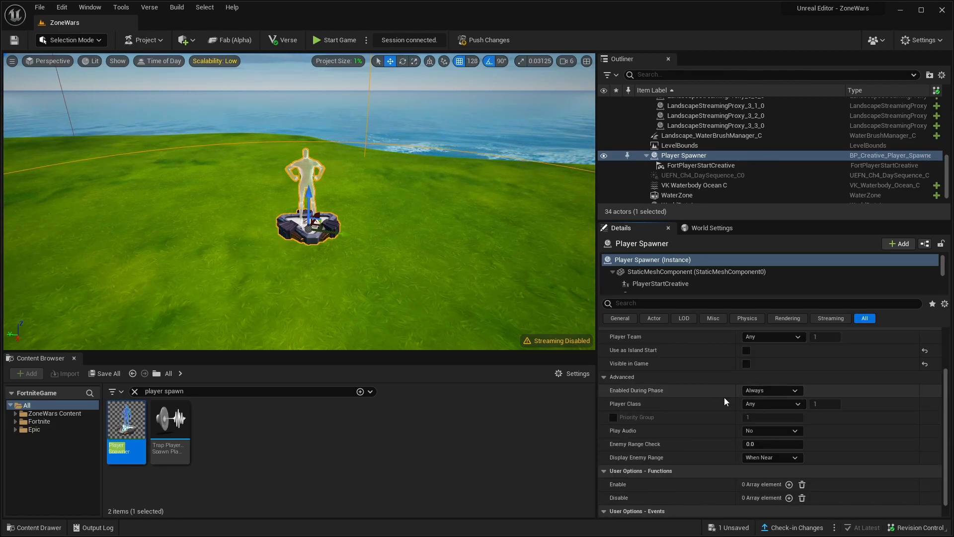
scroll(686, 403, "down", 1)
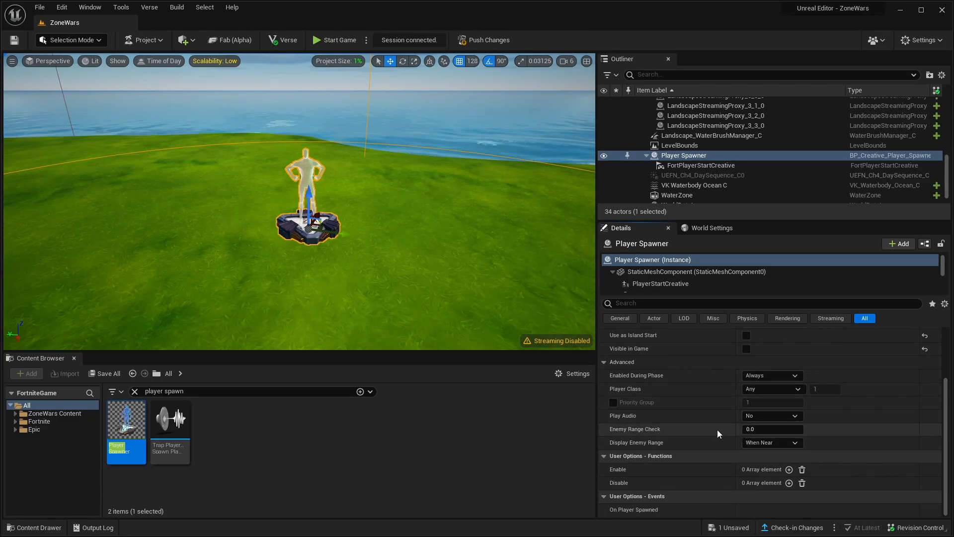
- Start duplicating the configured player spawner along the small island and set the rotation snap to 15°
key("f")
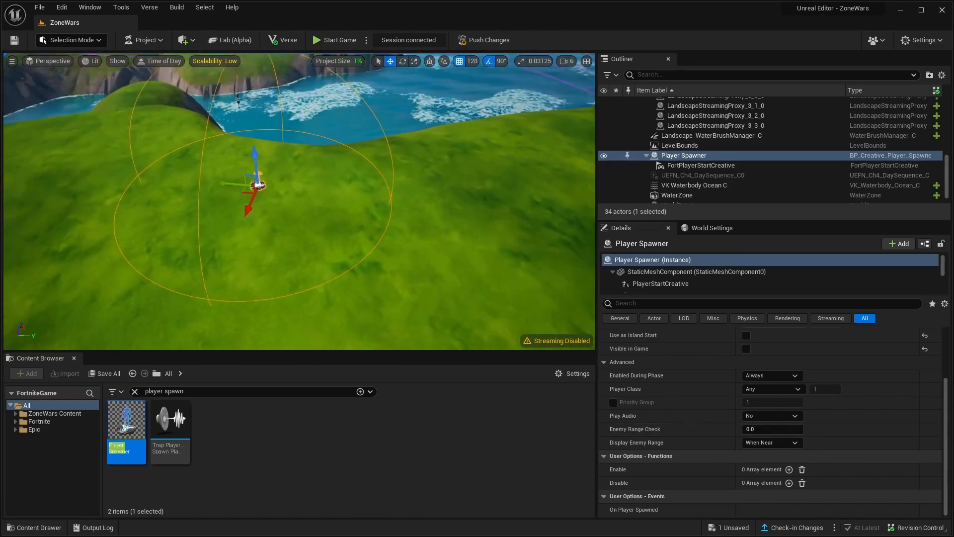
right_click_drag(299, 201, 293, 203)
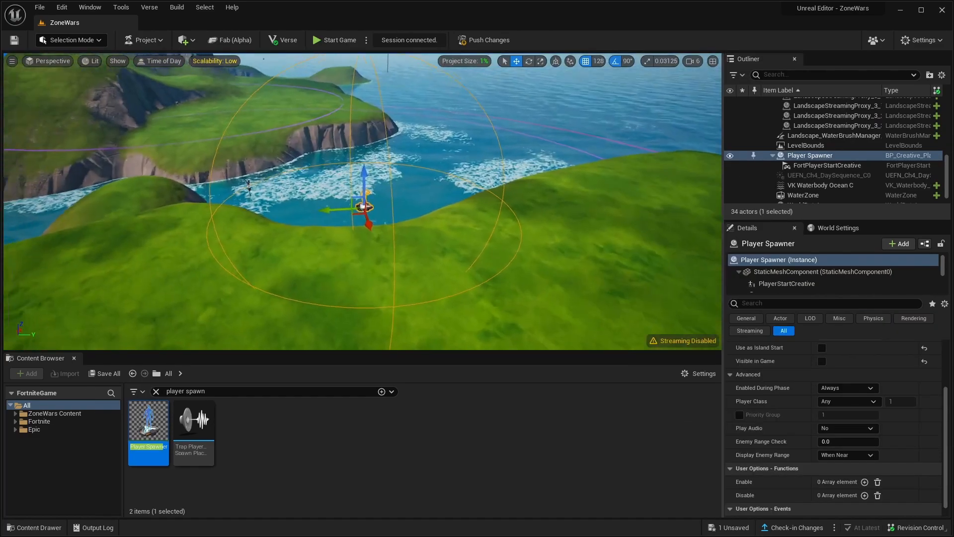
mouse_move(362, 201)
right_mouse_down()
mouse_move(338, 201)
mouse_move(355, 203)
mouse_move(358, 190)
right_mouse_up()
left_click_drag(351, 194, 461, 192)
left_click(627, 62)
left_click(642, 107)
right_click_drag(398, 199, 385, 155)
key("ctrl+x")
key("ctrl+z")
- Spread more copies of the configured player spawner over the small island, out to its narrow end
left_click_drag(256, 211, 427, 198, "alt")
right_click_drag(385, 155, 348, 164)
left_click_drag(348, 184, 472, 211, "alt")
left_click(298, 163)
right_click_drag(398, 198, 377, 188)
left_click_drag(412, 132, 306, 196, "alt")
left_click_drag(295, 229, 353, 259)
right_click_drag(354, 258, 398, 238)
left_click_drag(348, 213, 354, 230)
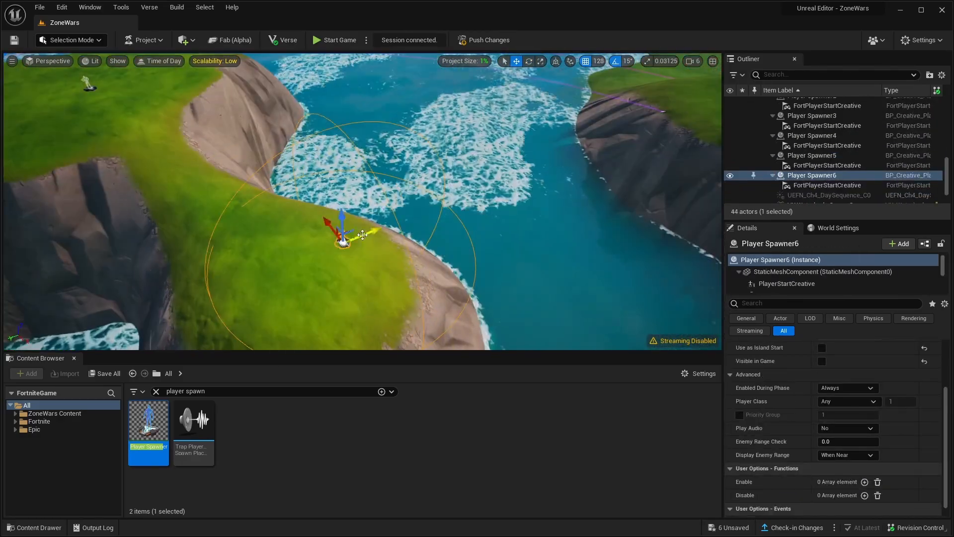
- Duplicate further player spawners and spread them across the grassy plateau of the main island
left_click_drag(270, 135, 447, 238, "alt")
right_click_drag(397, 208, 428, 199)
left_click_drag(389, 217, 487, 209, "alt")
right_click_drag(398, 198, 437, 198)
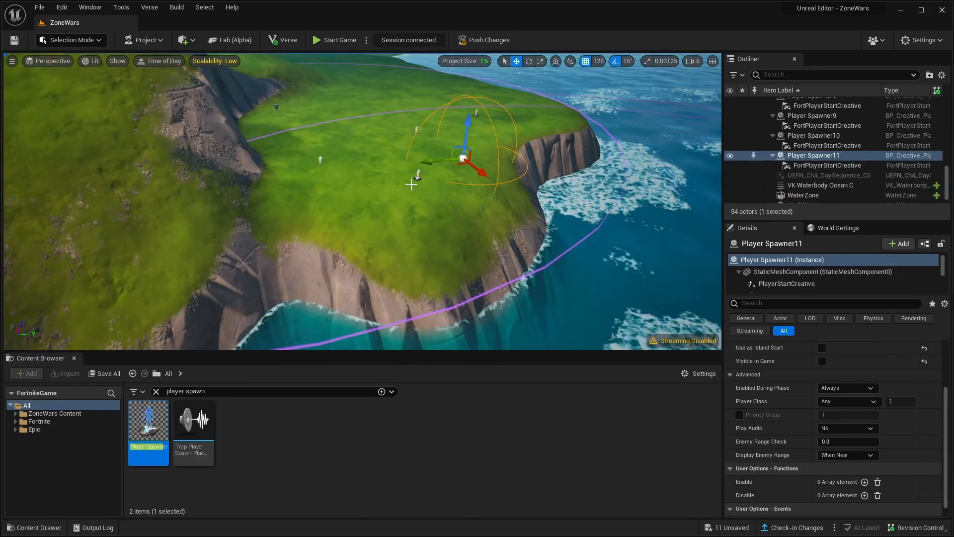
left_click_drag(433, 160, 440, 160, "alt")
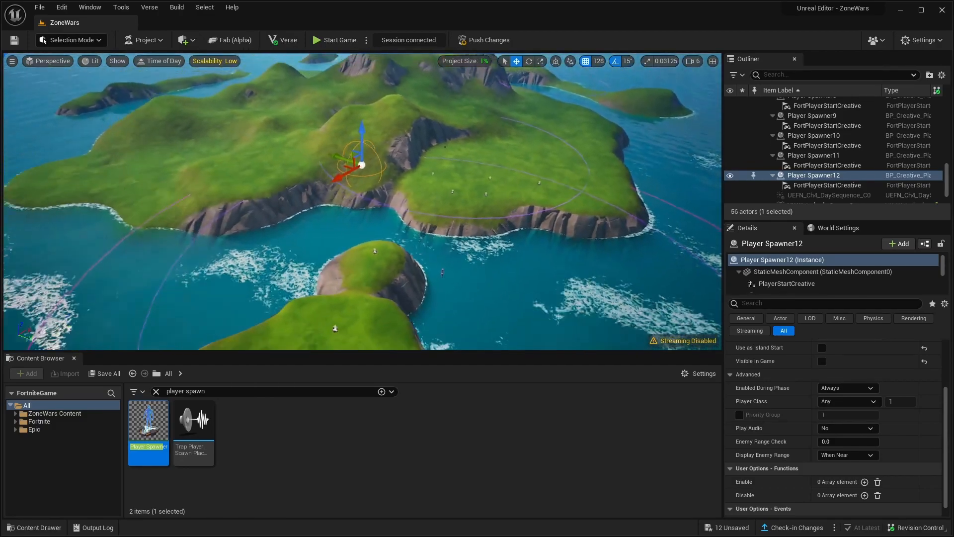
- Create a new landscape of 2 x 2 components with 63x63-quad sections in the open ocean away from the islands
right_click_drag(363, 201, 213, 197)
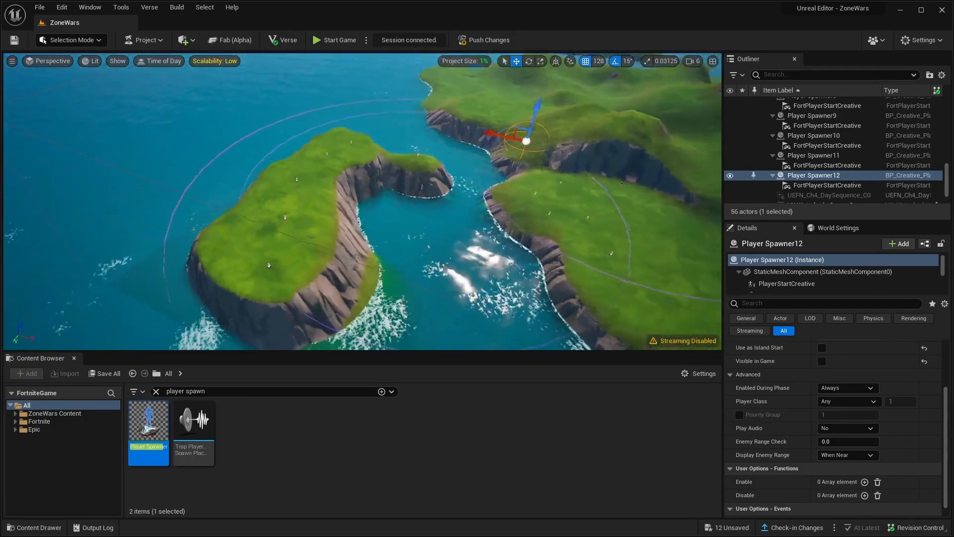
left_click(367, 224)
right_click_drag(278, 198, 293, 169)
mouse_move(363, 201)
right_mouse_down()
mouse_move(358, 174)
mouse_move(338, 157)
mouse_move(323, 151)
mouse_move(318, 169)
right_mouse_up()
key("shift+2")
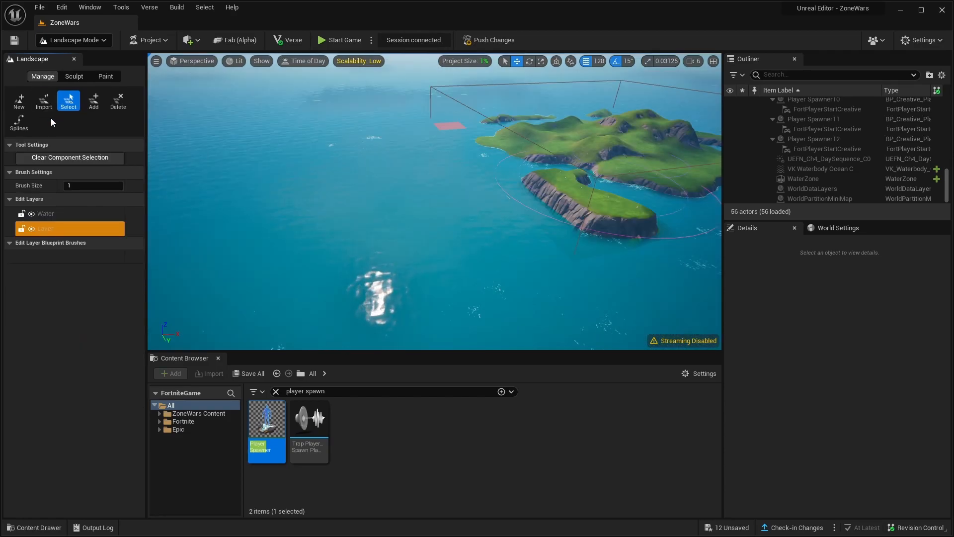
left_click(20, 104)
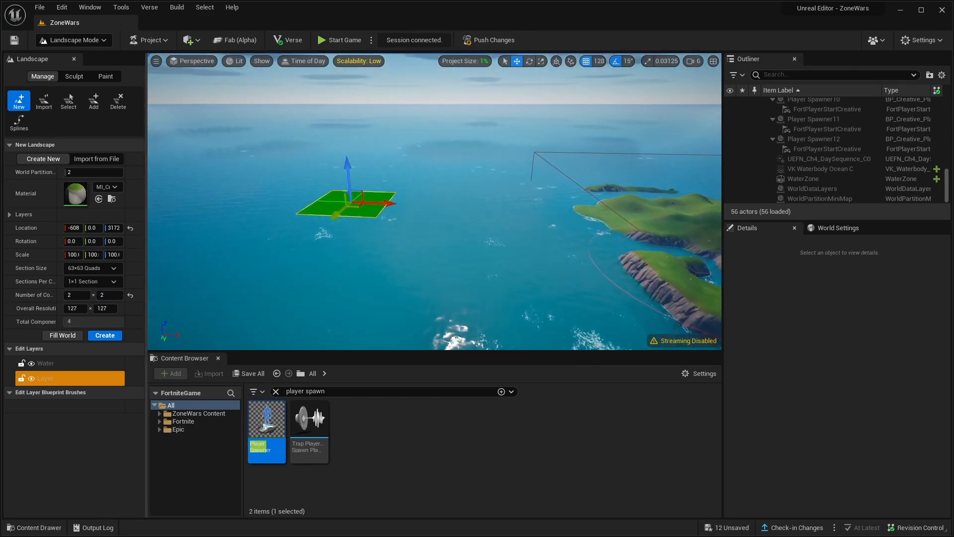
right_click_drag(432, 199, 433, 219)
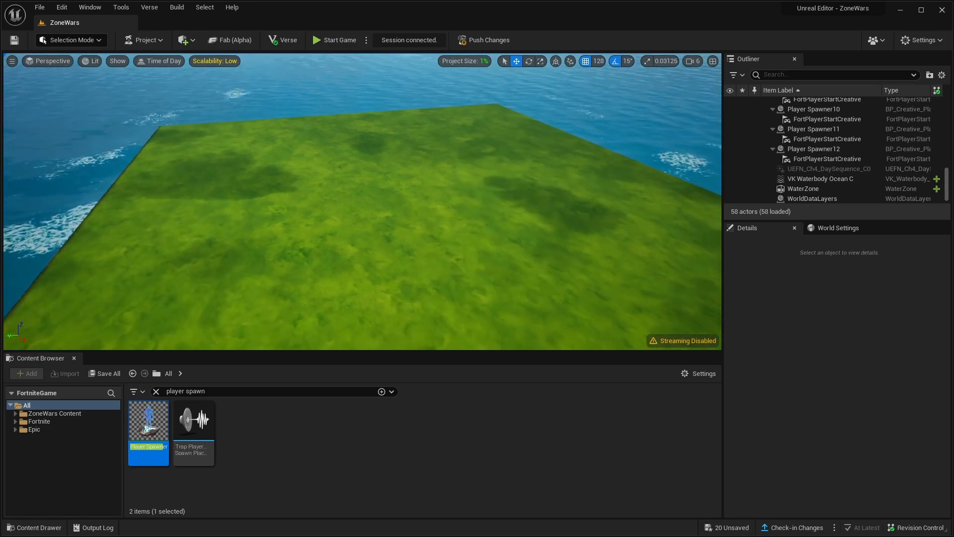
- Place a fresh Player Spawner on the new landscape at X -59776, Y 1920, Z 3200
right_click_drag(432, 218, 422, 231)
left_click_drag(155, 430, 343, 187)
right_click_drag(343, 187, 338, 199)
key("e")
left_click_drag(286, 233, 367, 234)
left_click(75, 99)
right_click_drag(348, 198, 353, 219)
key("w")
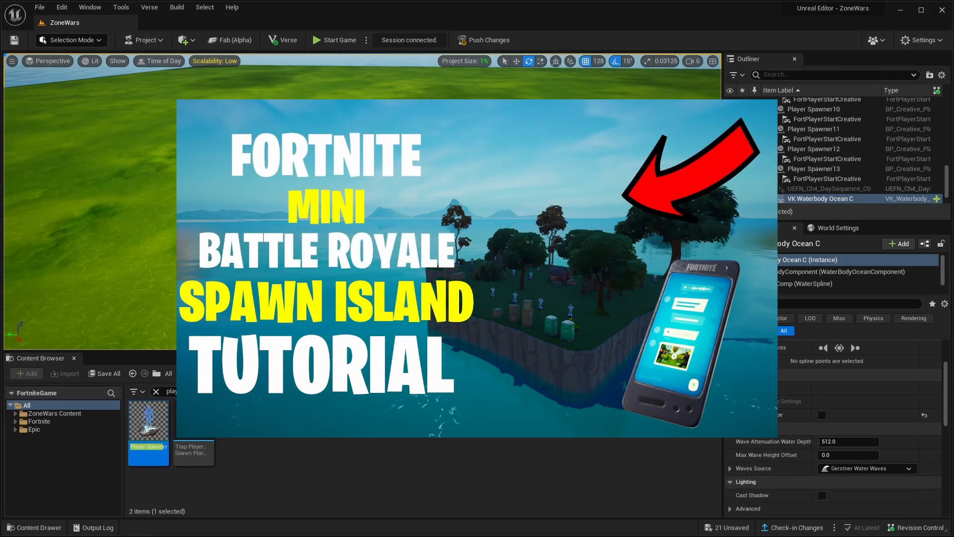
right_click_drag(354, 218, 354, 189)
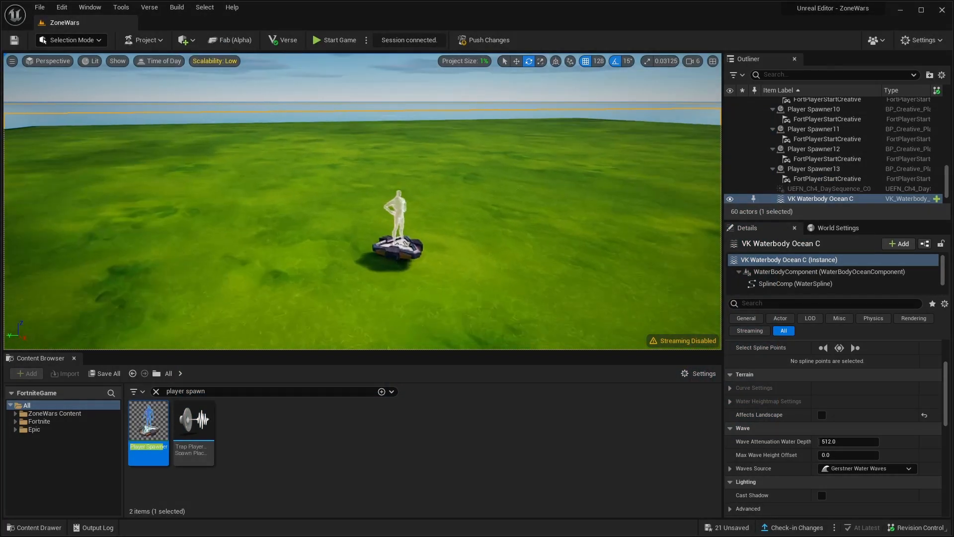
mouse_move(353, 199)
right_mouse_down()
mouse_move(348, 203)
mouse_move(370, 191)
mouse_move(353, 206)
mouse_move(365, 207)
right_mouse_up()
- Turn off Visible in Game for the spawner on the new landscape, leaving Use as Island Start on
left_click(383, 229)
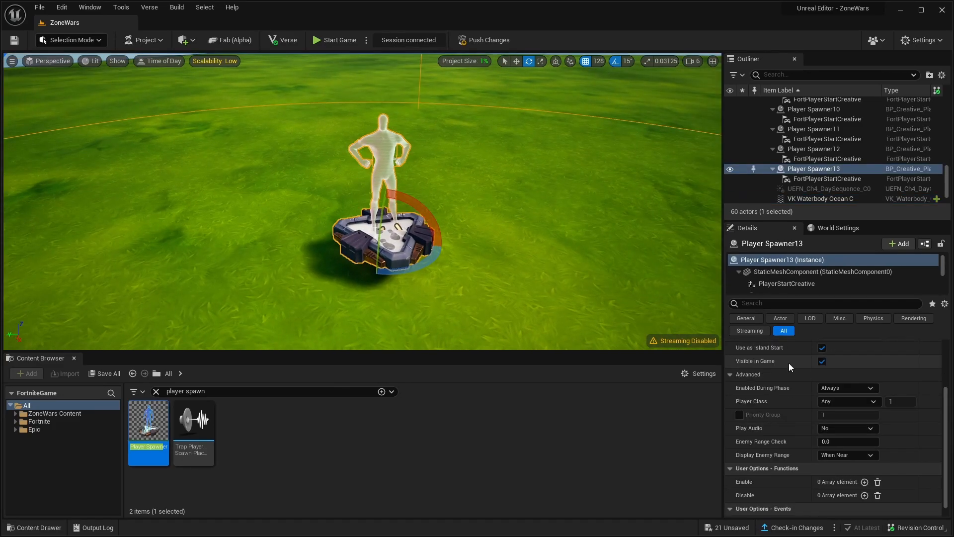
scroll(830, 342, "up", 3)
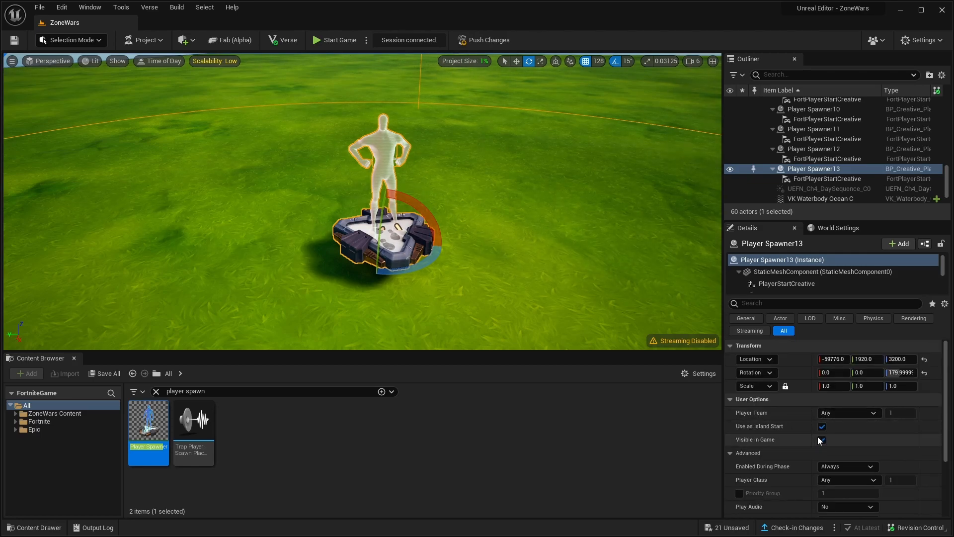
scroll(823, 378, "down", 2)
left_click(822, 377)
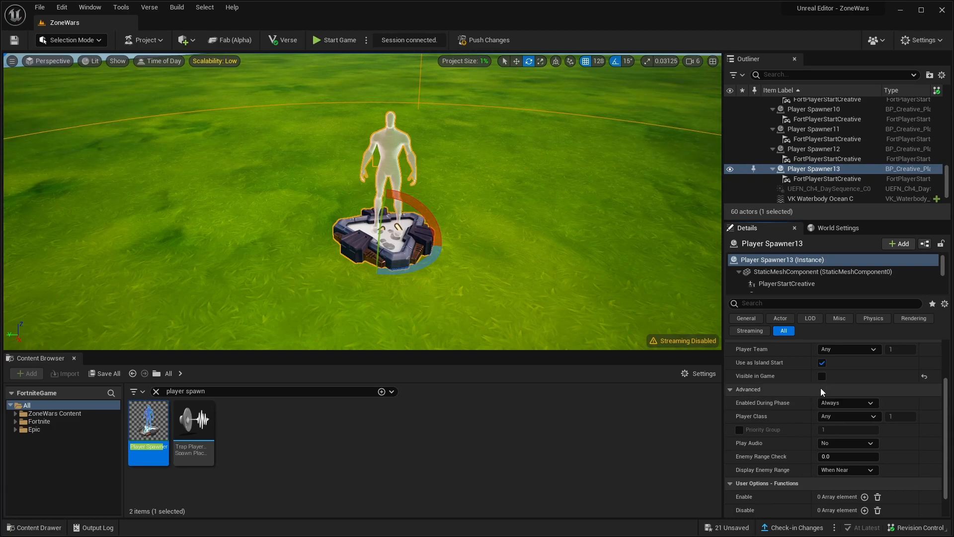
scroll(809, 398, "down", 1)
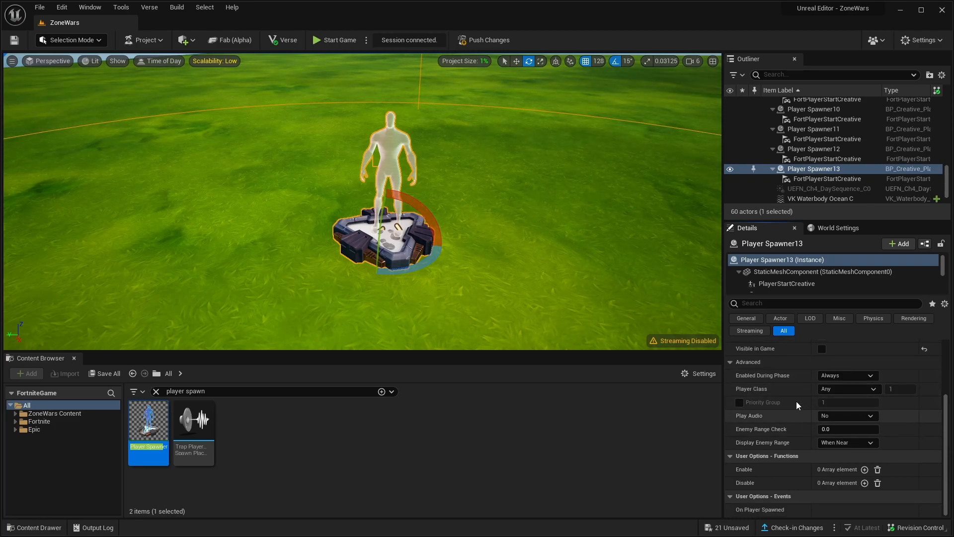
- Duplicate the island-start spawner at even spacing into rows of spawn points on the new landscape
key("w")
key("f")
left_click_drag(542, 211, 598, 214, "alt")
left_click_drag(437, 201, 565, 197, "alt")
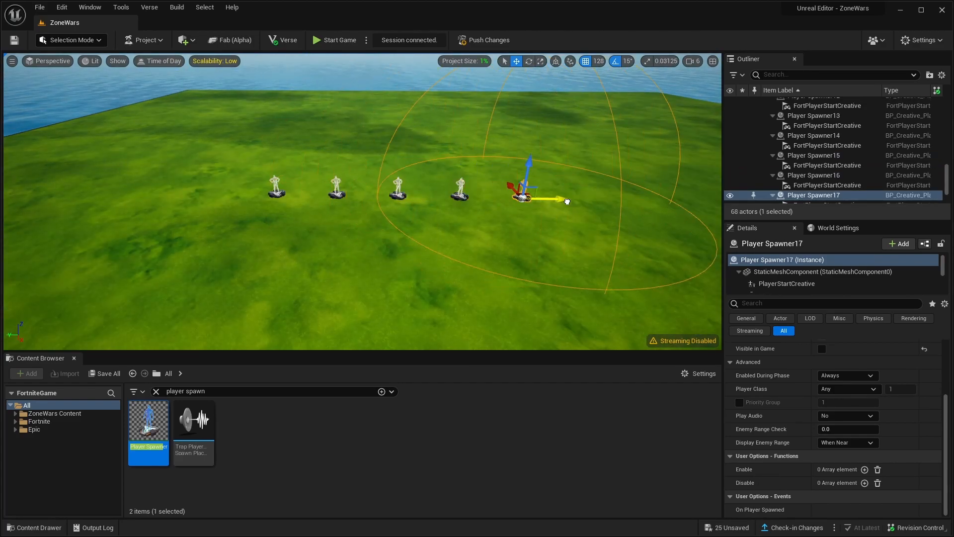
right_click_drag(564, 197, 545, 196)
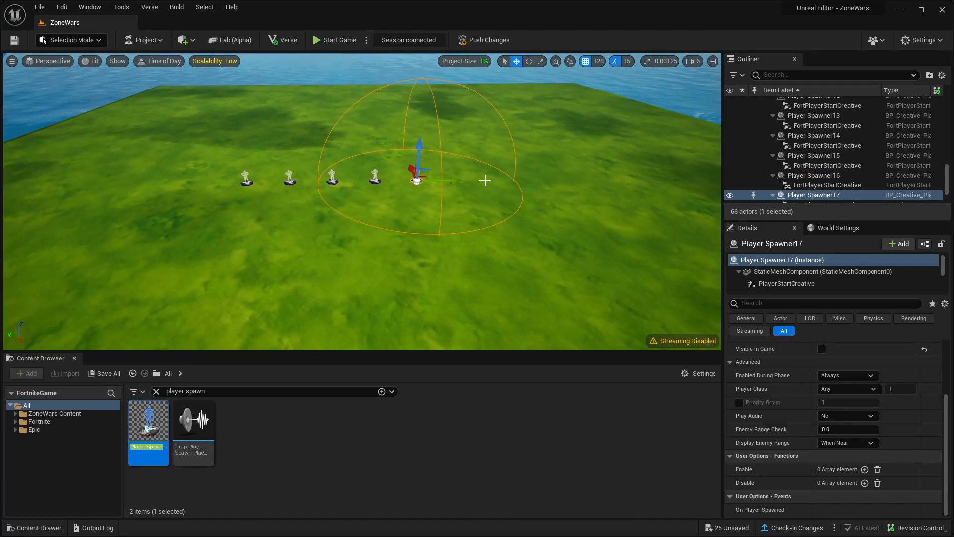
left_click_drag(449, 180, 490, 181, "alt")
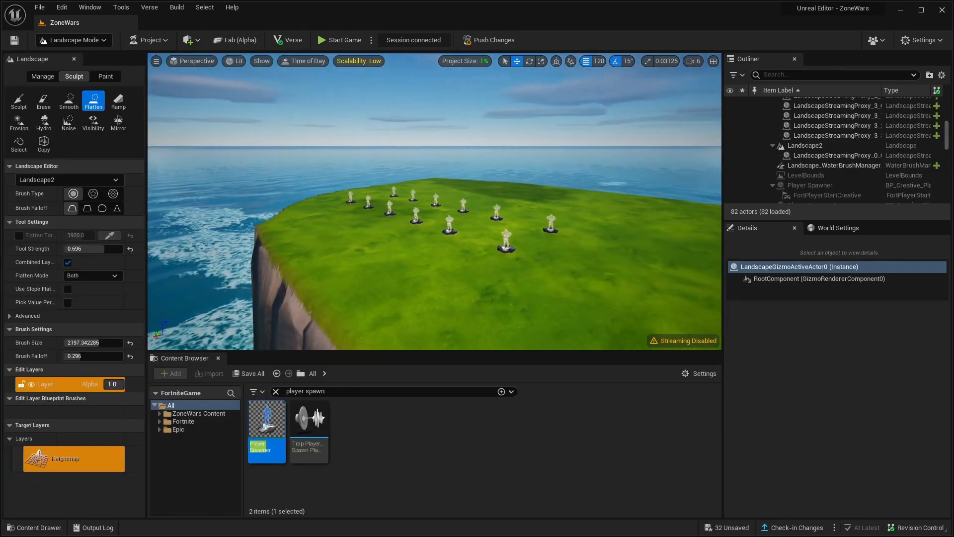
right_click_drag(434, 201, 497, 258)
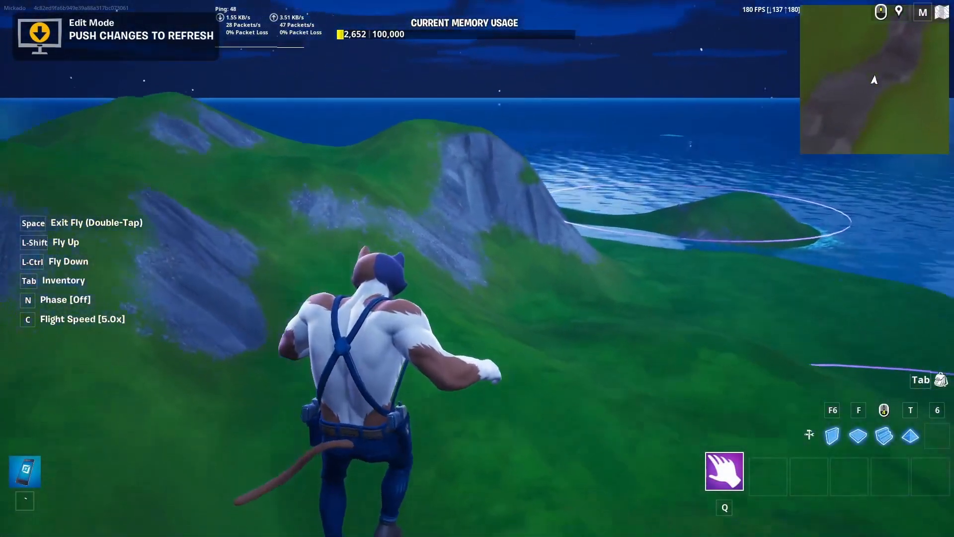
- Place an Item Granter device on the grass of the spawn island near the player spawners
key("w")
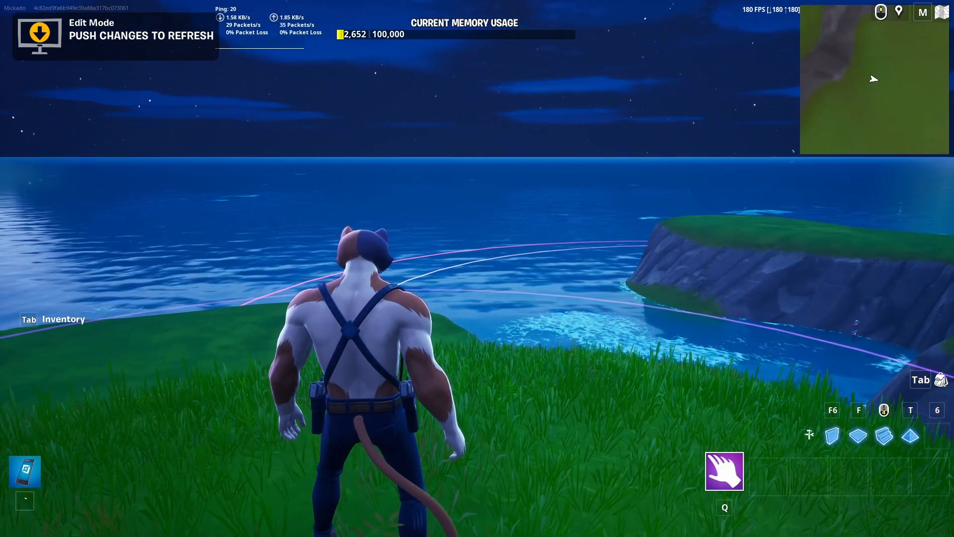
key("Tab")
left_click(447, 25)
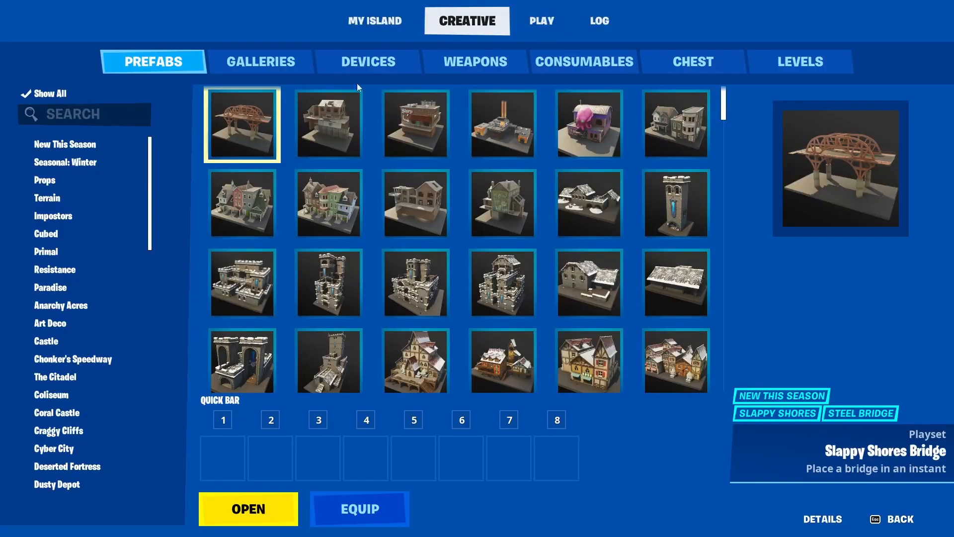
left_click(261, 70)
left_click(362, 64)
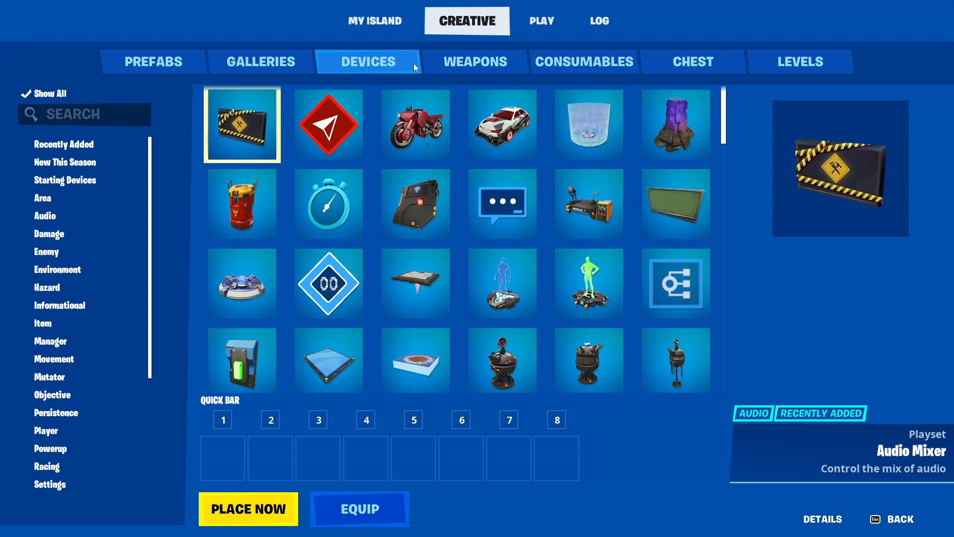
scroll(338, 190, "down", 10)
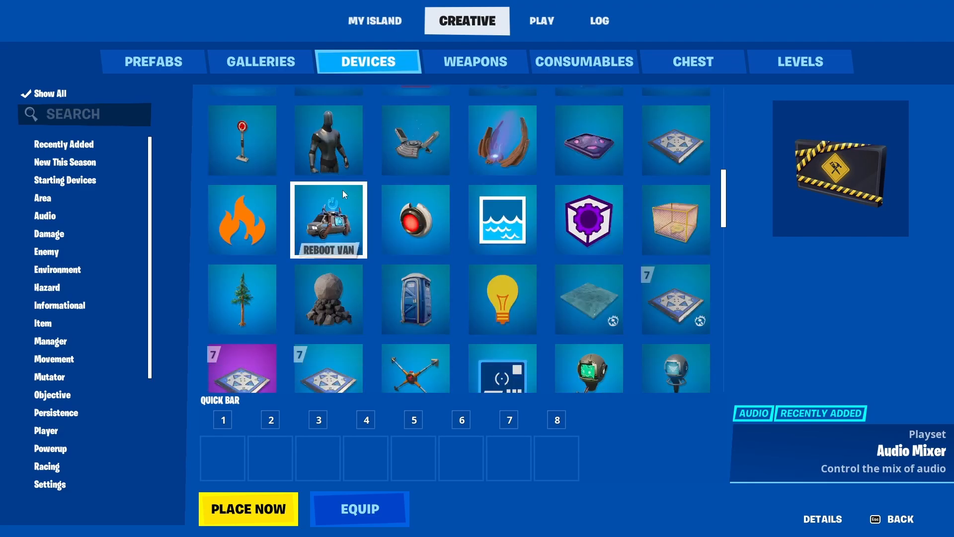
scroll(341, 190, "down", 2)
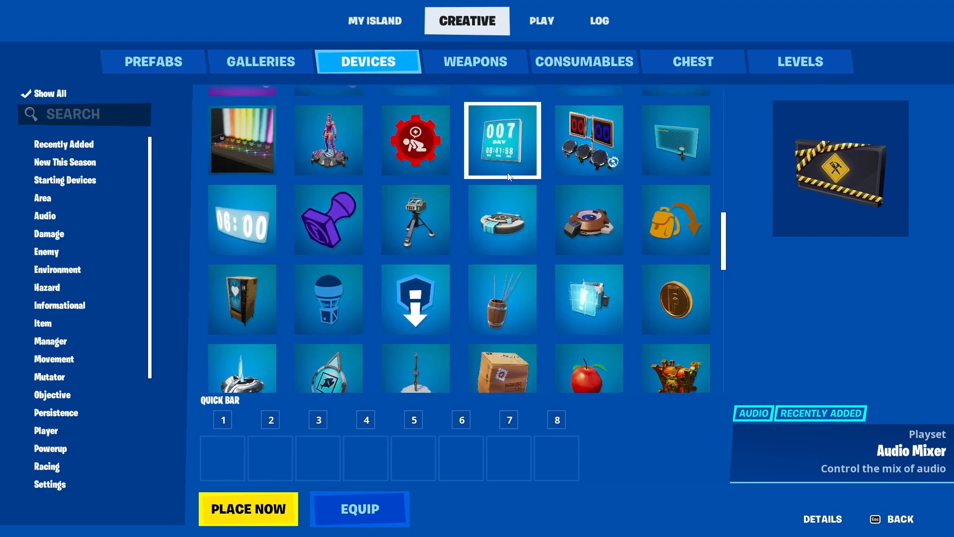
left_click(589, 216)
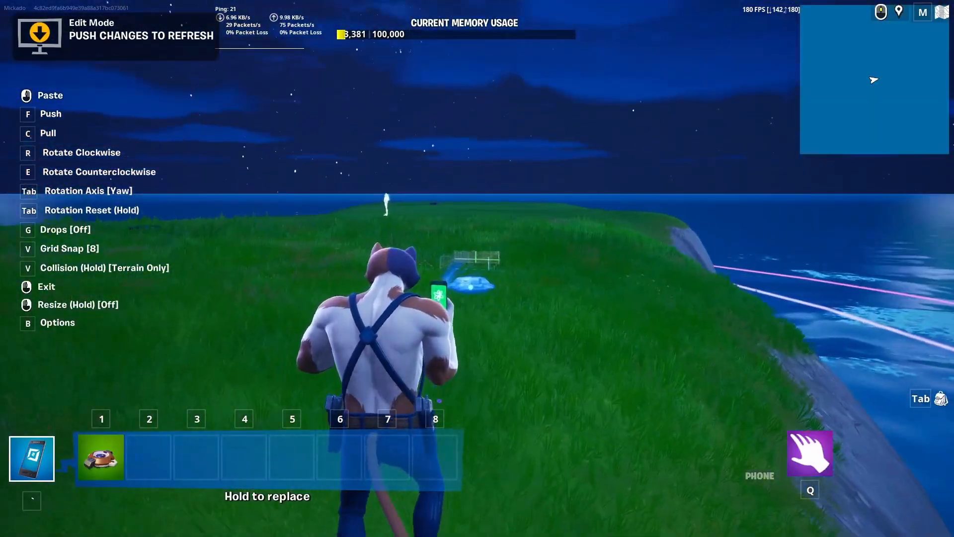
key("w")
key("w")
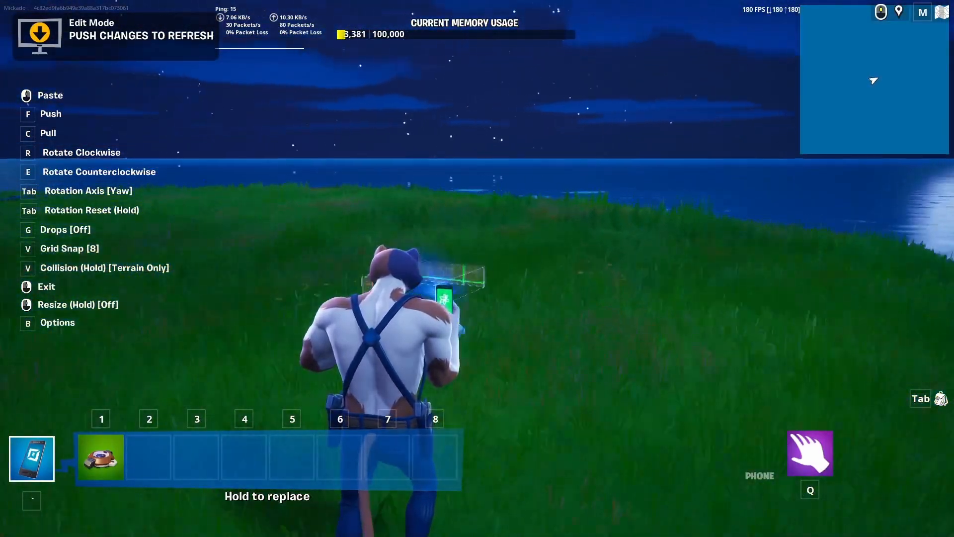
key("w")
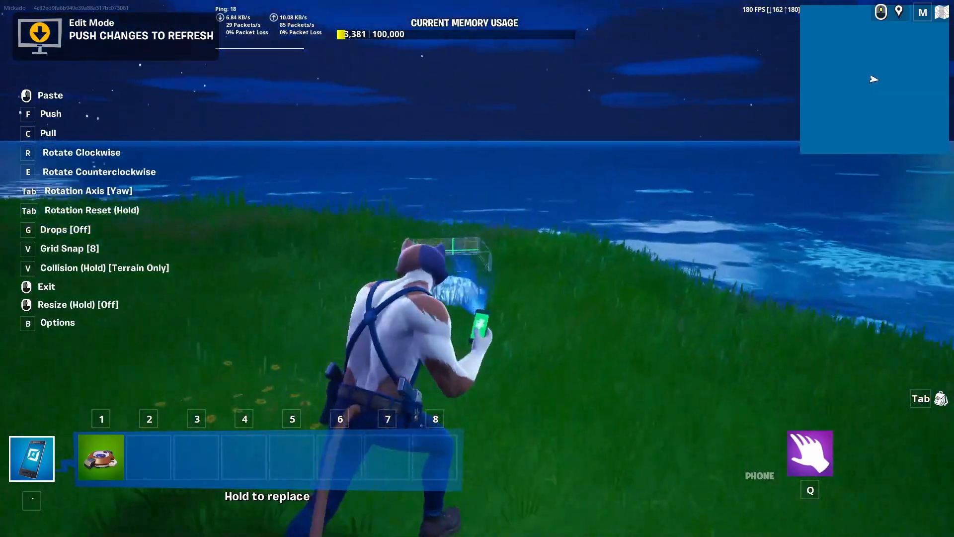
key("w")
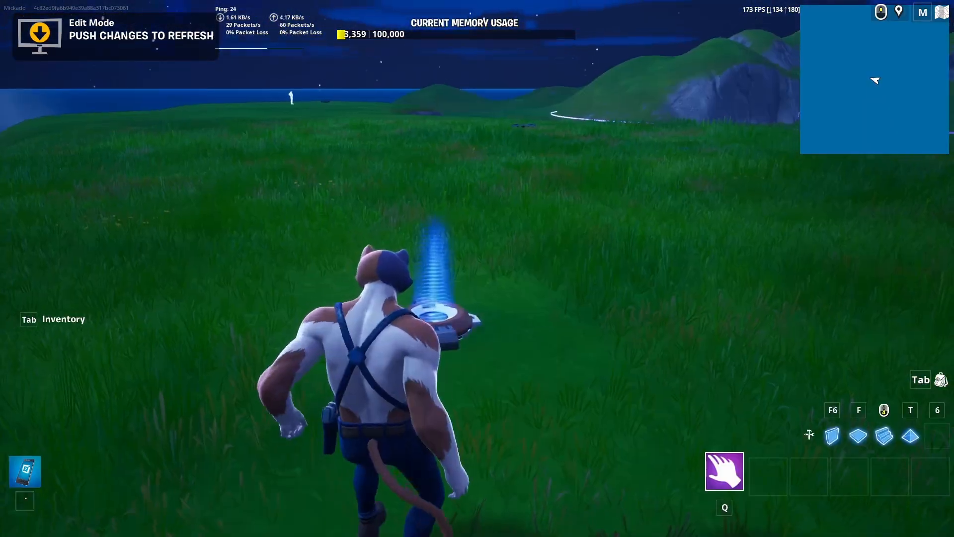
- Customize the Item Granter with Receiving Players set to All, On Grant Action to Keep All and Grant to All Items
key("w")
key("e")
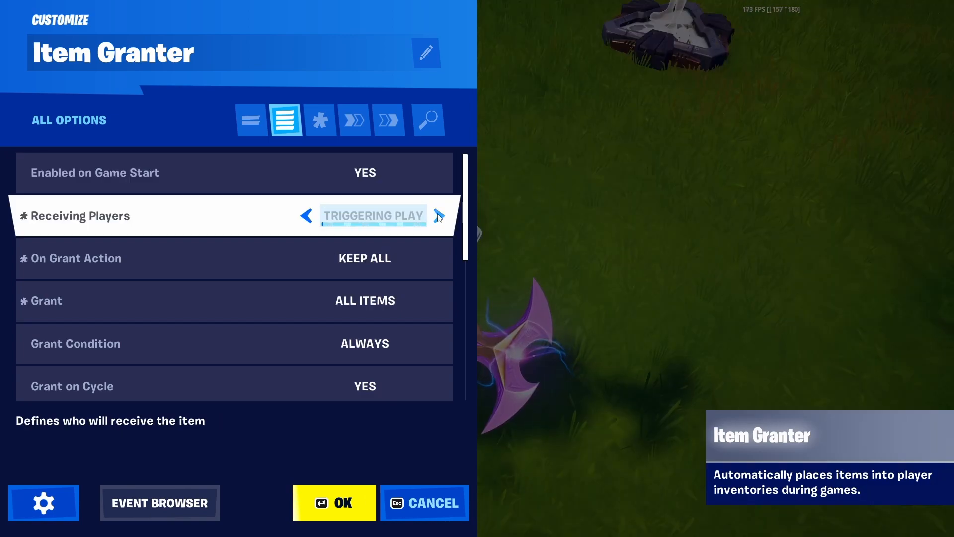
left_click(438, 215)
left_click(426, 221)
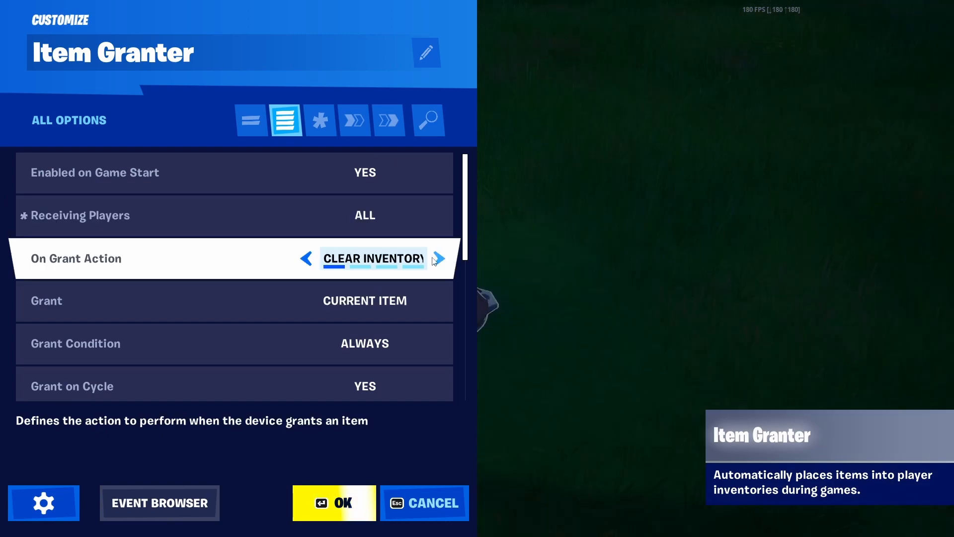
left_click(440, 259)
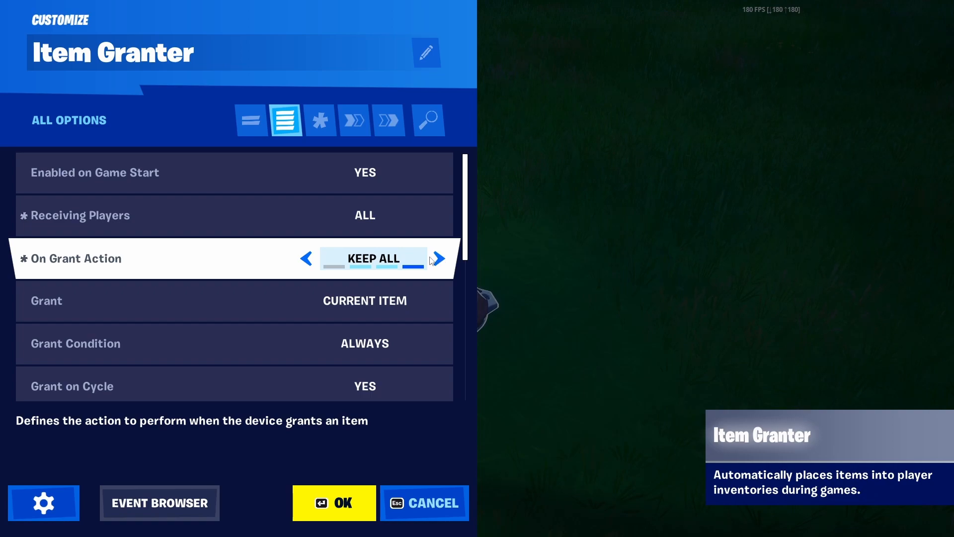
left_click(392, 304)
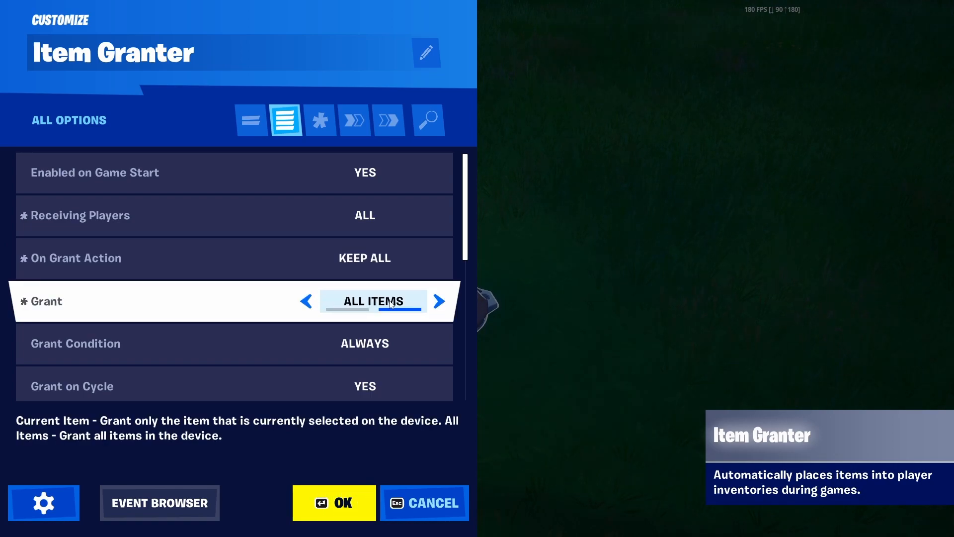
- Set the Item Granter's Give Extra Ammo to No and Ownership Of Dropped Item to All, and apply the options
scroll(417, 303, "down", 2)
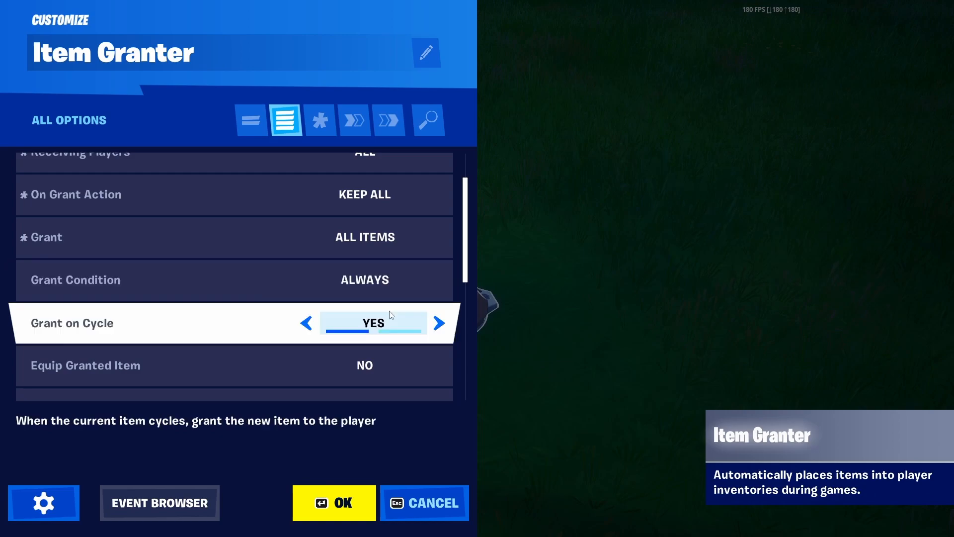
scroll(411, 327, "down", 2)
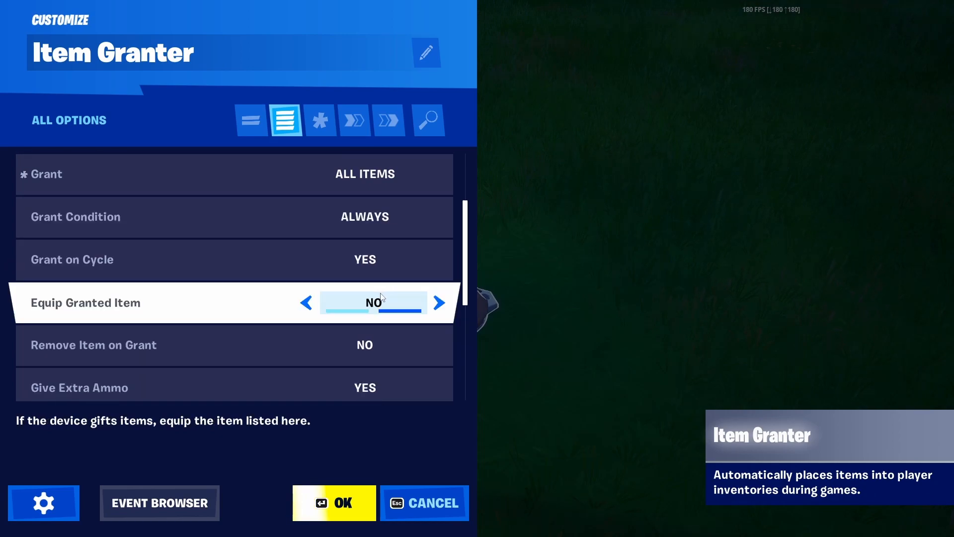
scroll(358, 278, "down", 2)
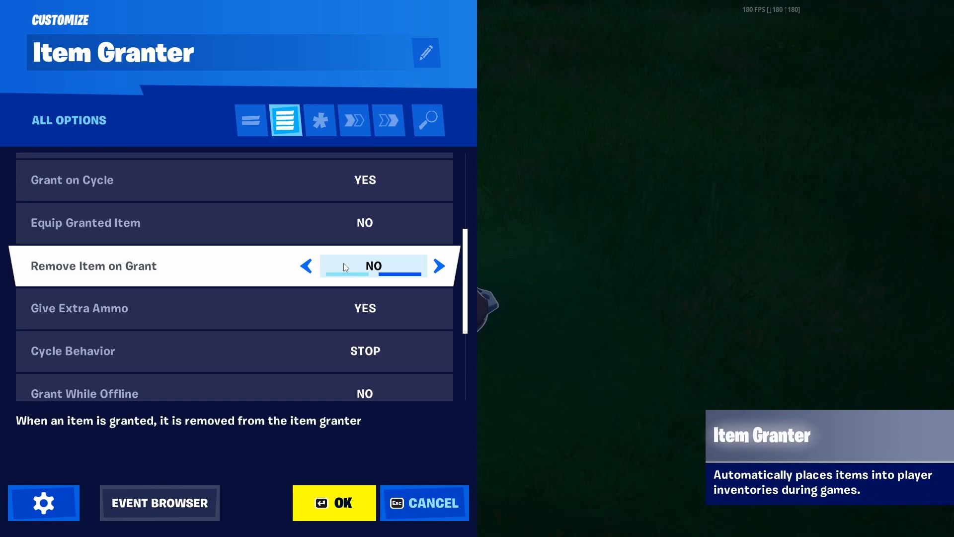
scroll(346, 266, "down", 1)
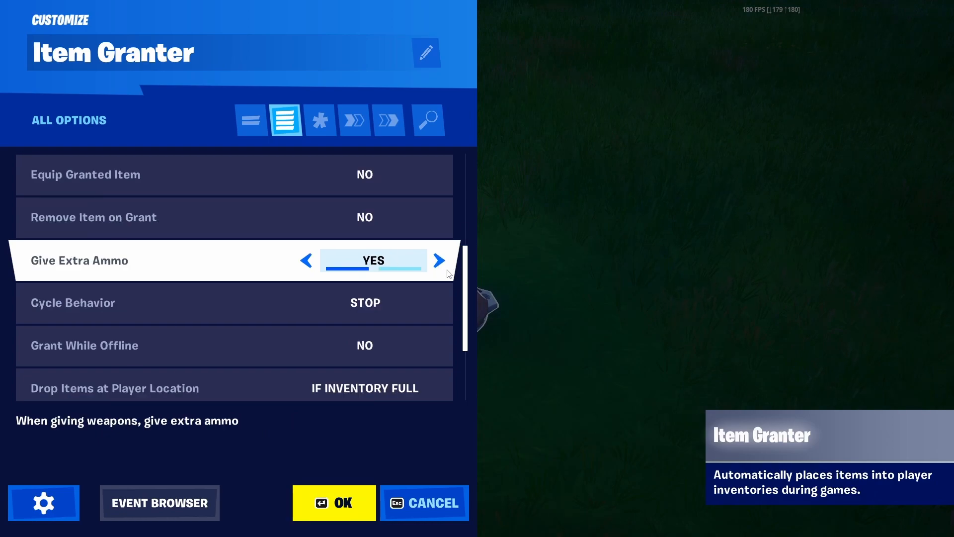
scroll(414, 251, "down", 1)
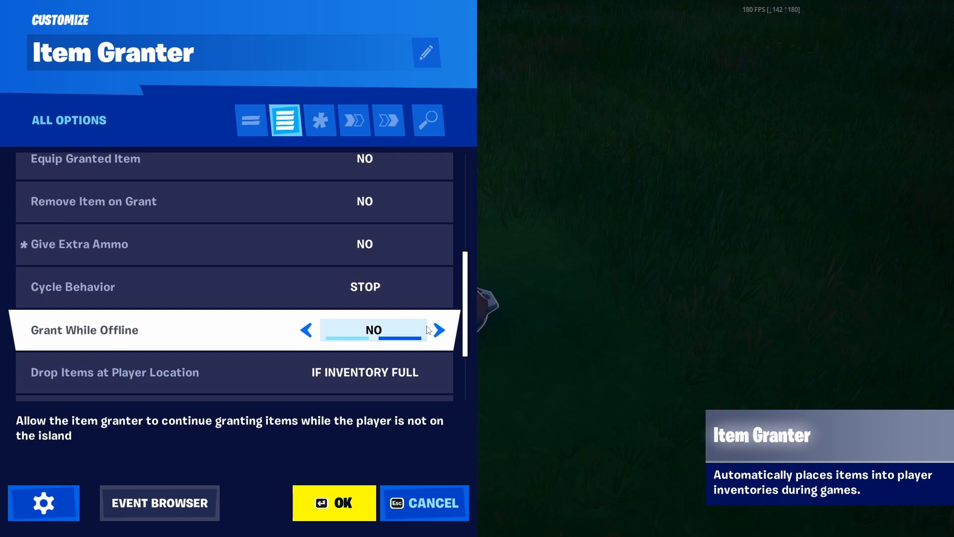
scroll(405, 326, "down", 2)
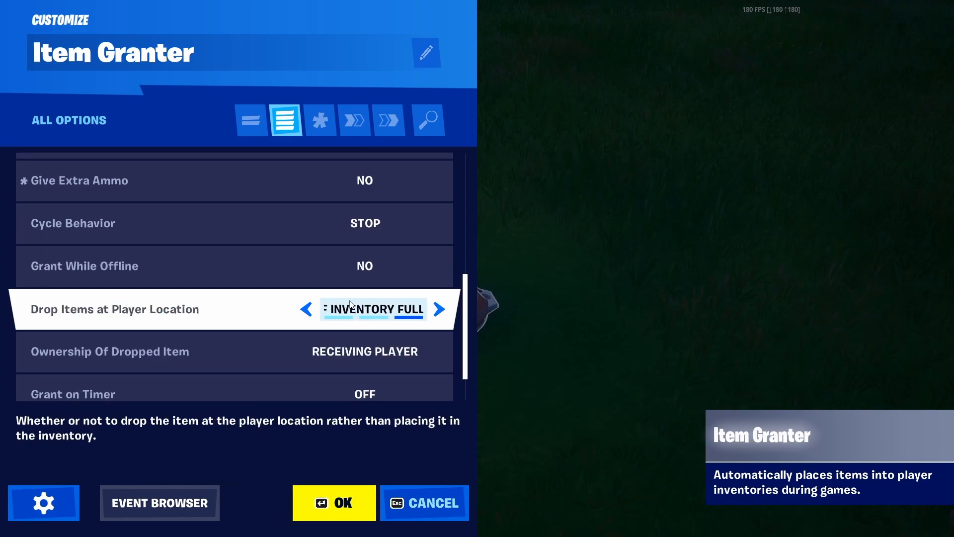
scroll(327, 313, "down", 1)
left_click(314, 324)
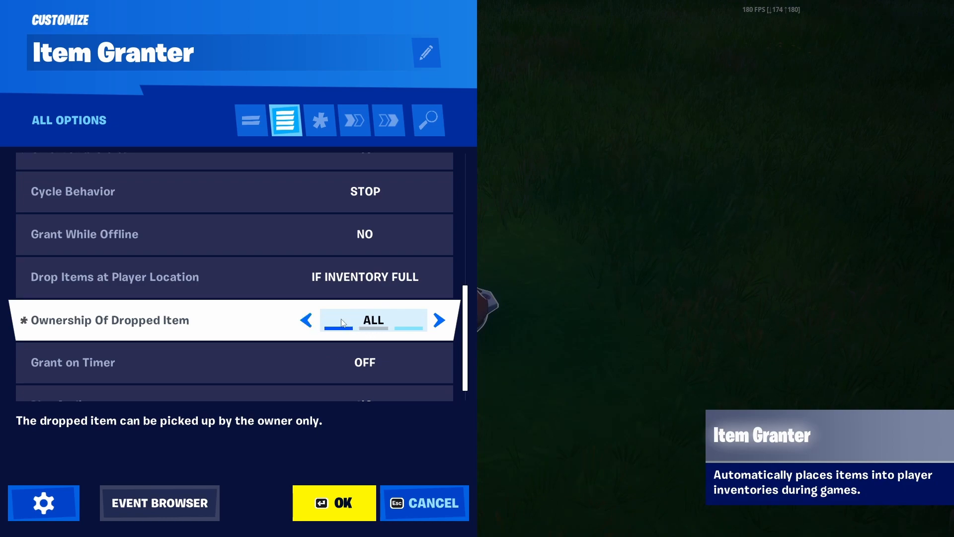
scroll(347, 323, "down", 1)
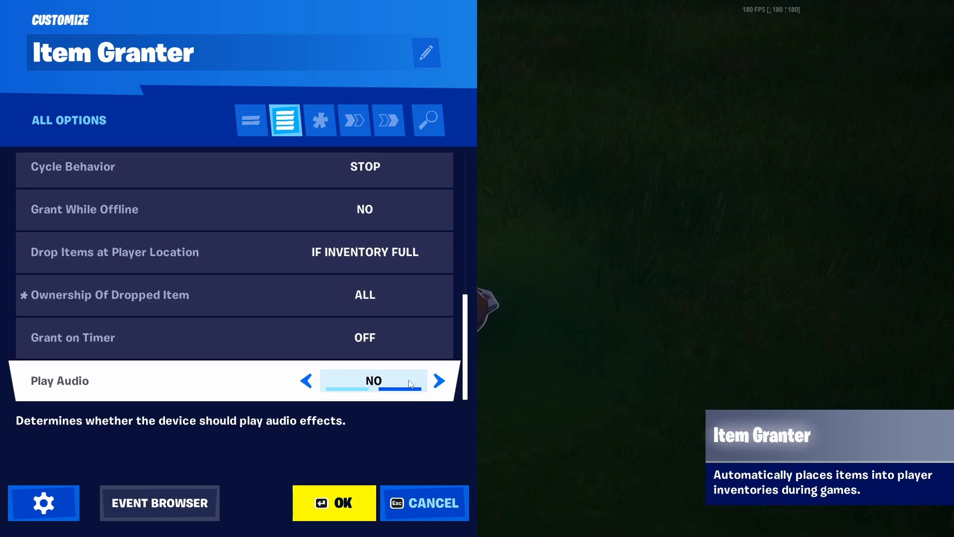
left_click(334, 503)
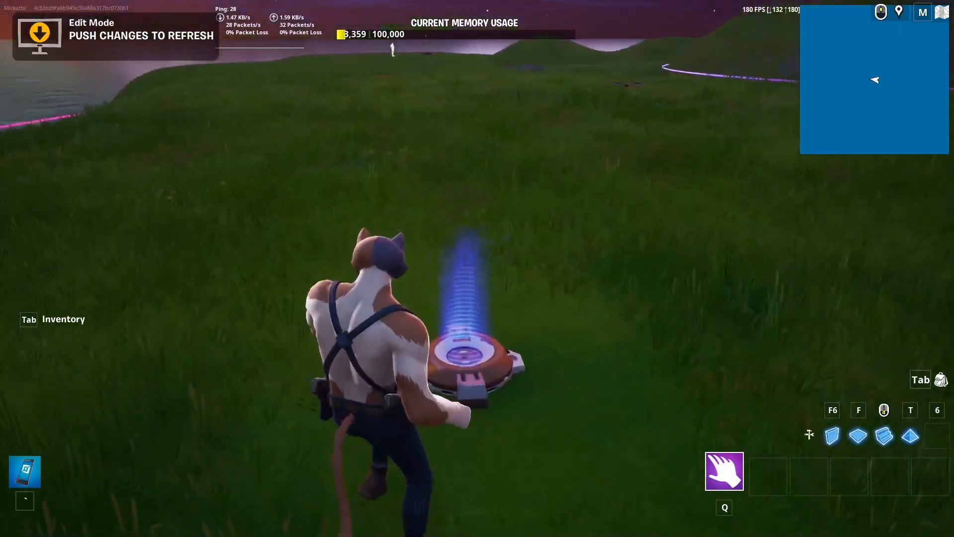
key("a")
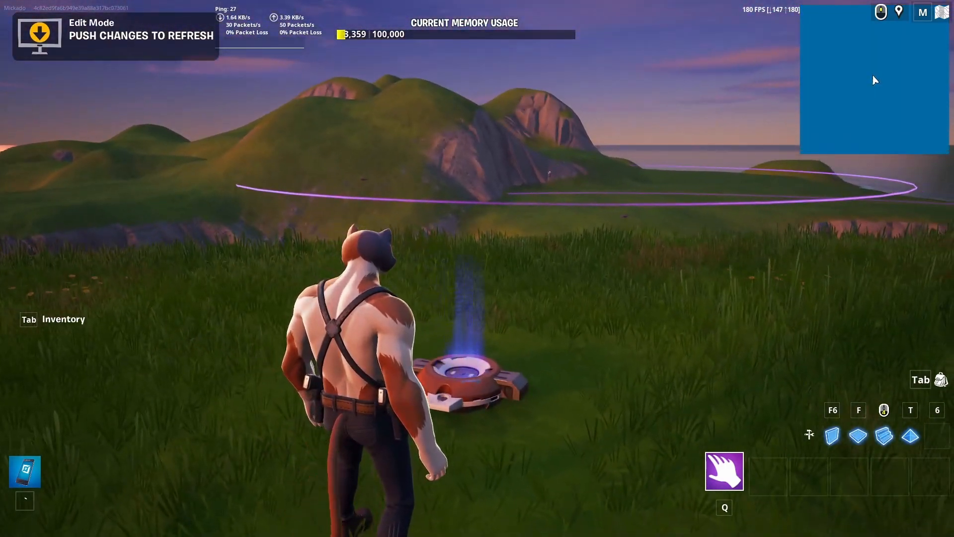
key("alt+Tab")
key("s")
right_click_drag(390, 201, 391, 202)
left_click(390, 202)
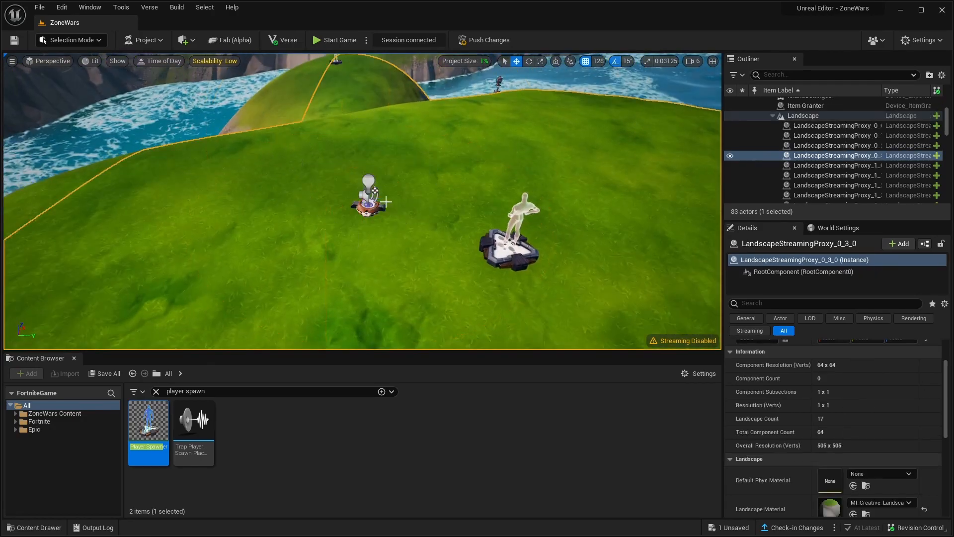
key("alt+Tab")
key("s")
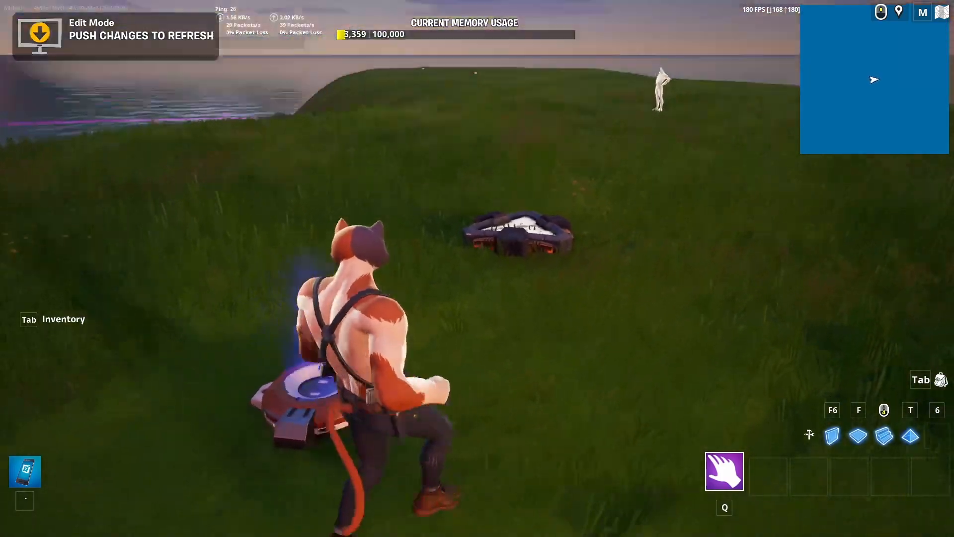
key("grave")
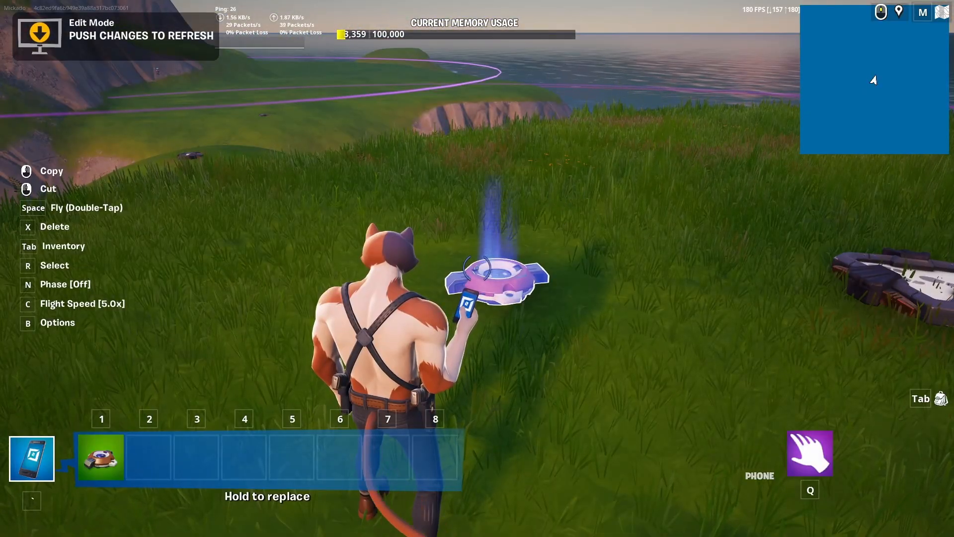
key("space")
key("space")
key("q")
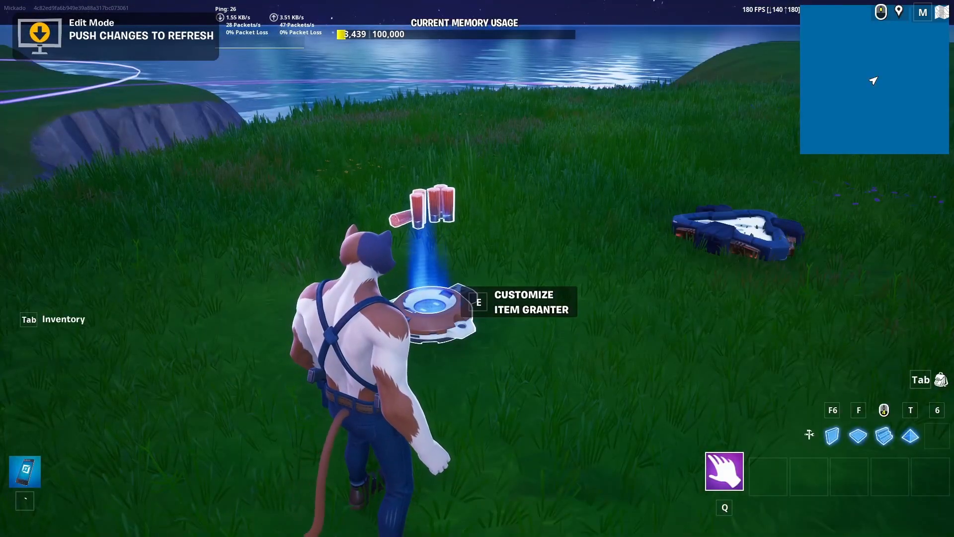
- Add wood, stone and metal from the Creative consumables to the character's inventory
key("Escape")
left_click(472, 9)
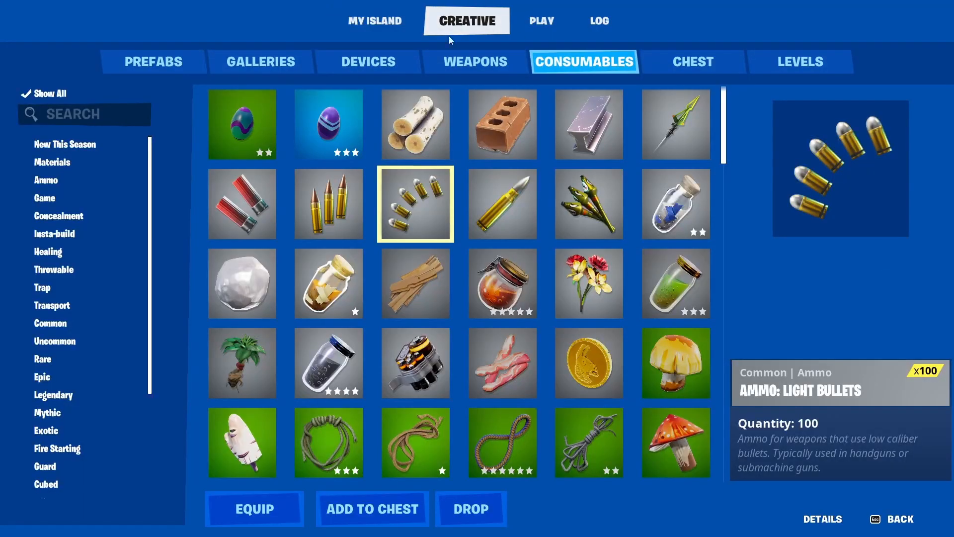
left_click(418, 119)
left_click(500, 125)
left_click(560, 125)
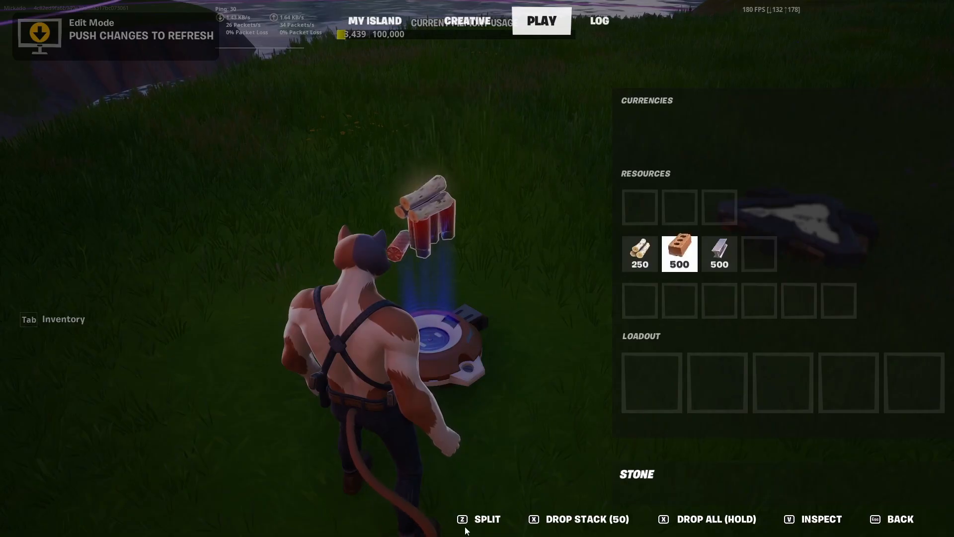
- Split the stone and metal stacks in the inventory and drop the portions onto the Item Granter to register them
left_click(471, 523)
left_click(718, 257)
left_click(487, 522)
key("Escape")
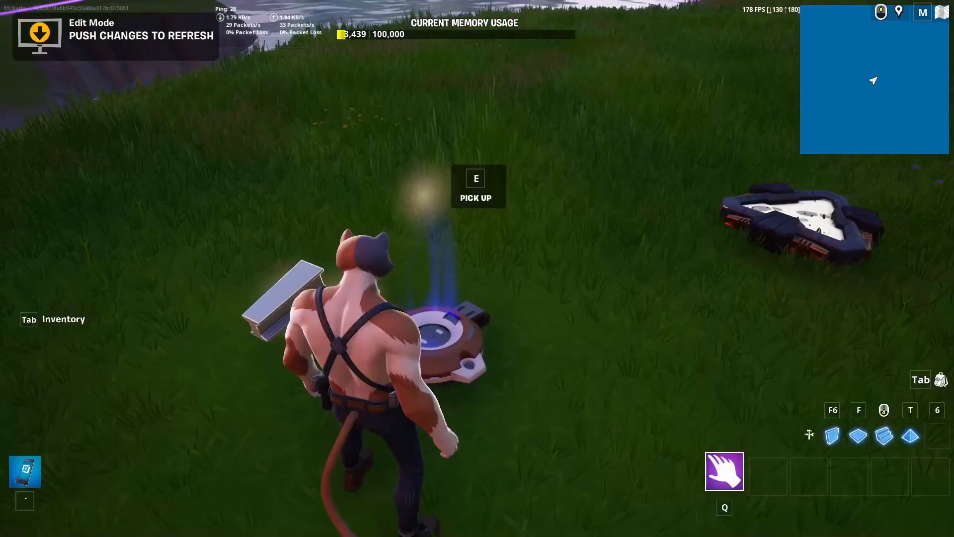
- On Player Spawner5, bind the On Player Spawned event to a function of the device named Item Granter
key("s")
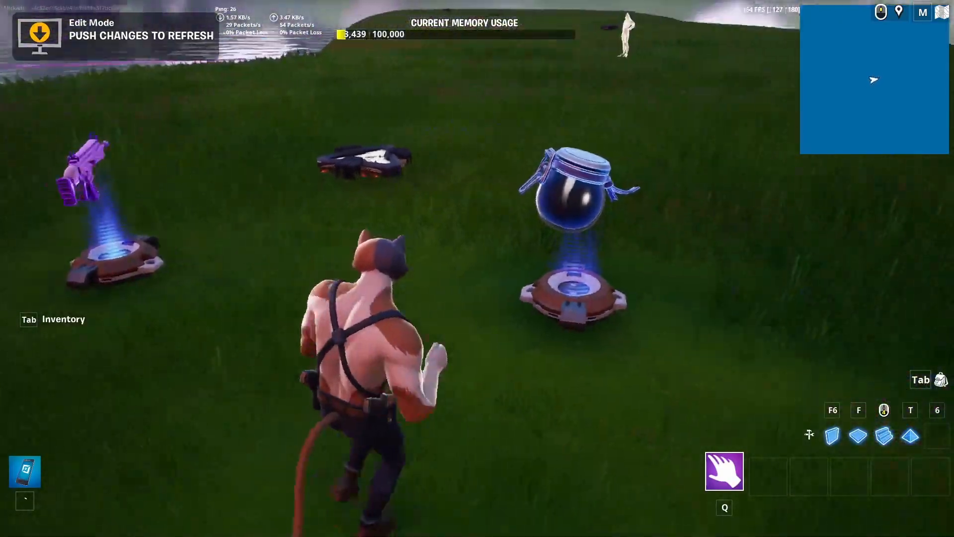
key("space")
key("space")
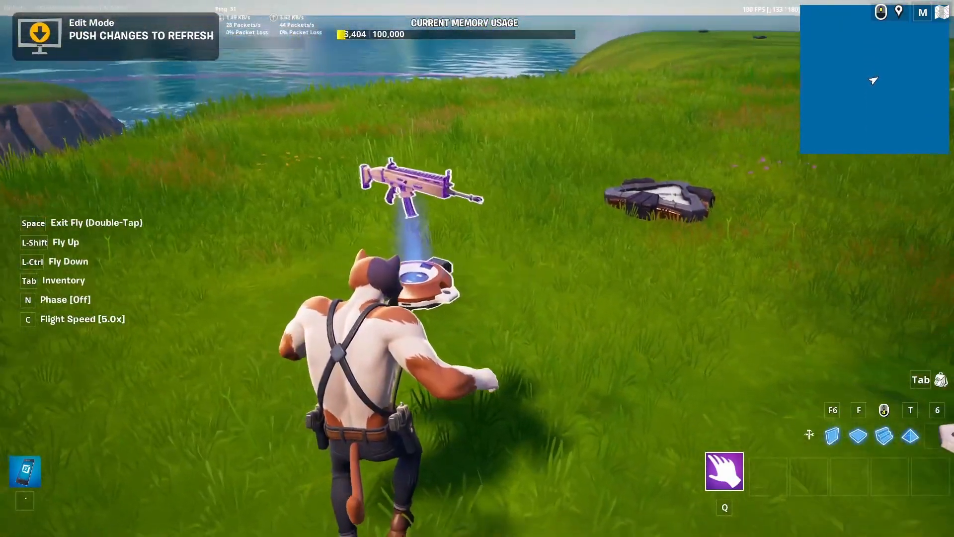
key("s")
key("w")
key("space")
key("space")
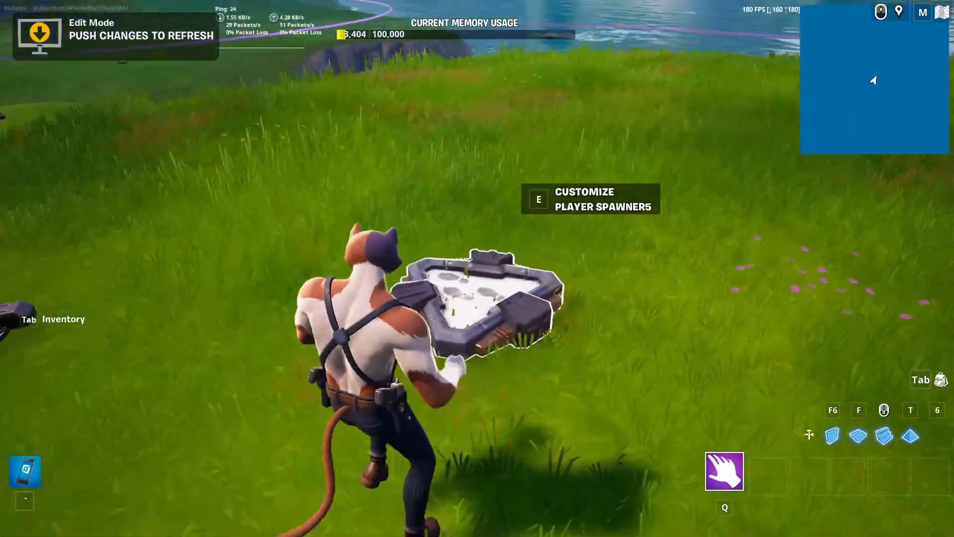
key("e")
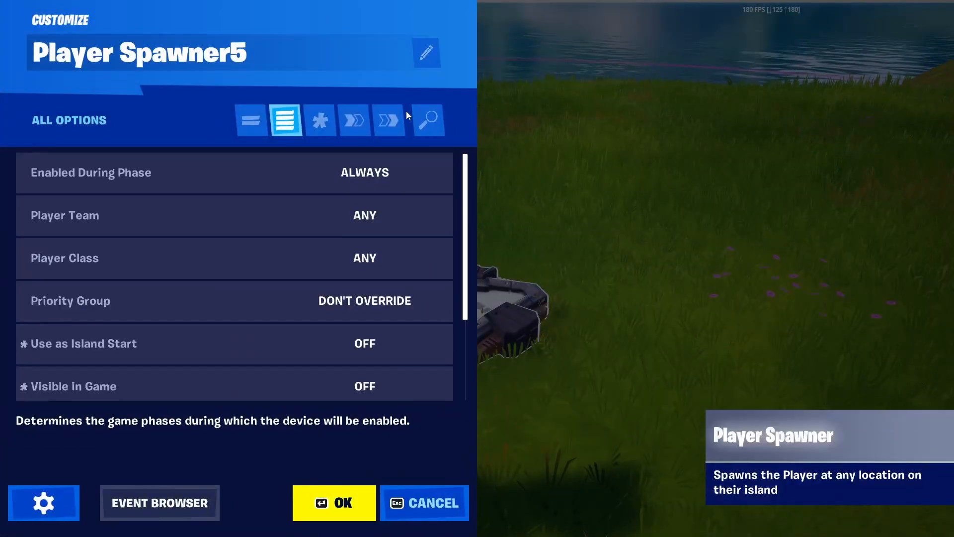
left_click(363, 122)
left_click(381, 120)
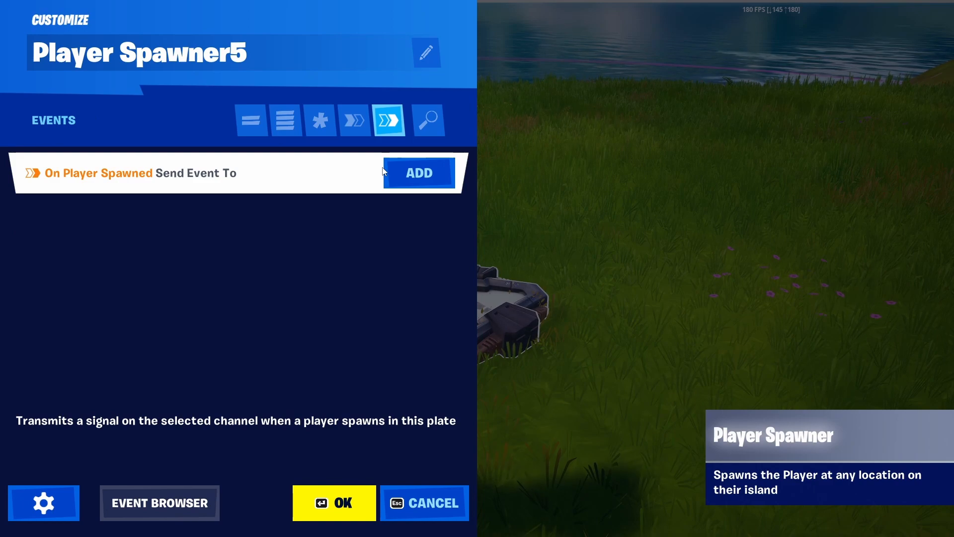
left_click(401, 175)
left_click(181, 213)
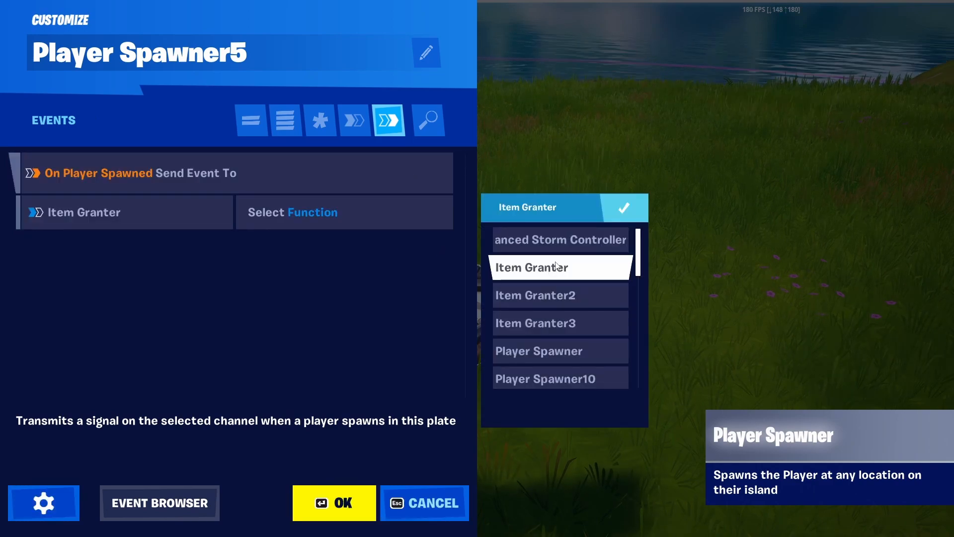
left_click(557, 265)
left_click(401, 209)
left_click(562, 288)
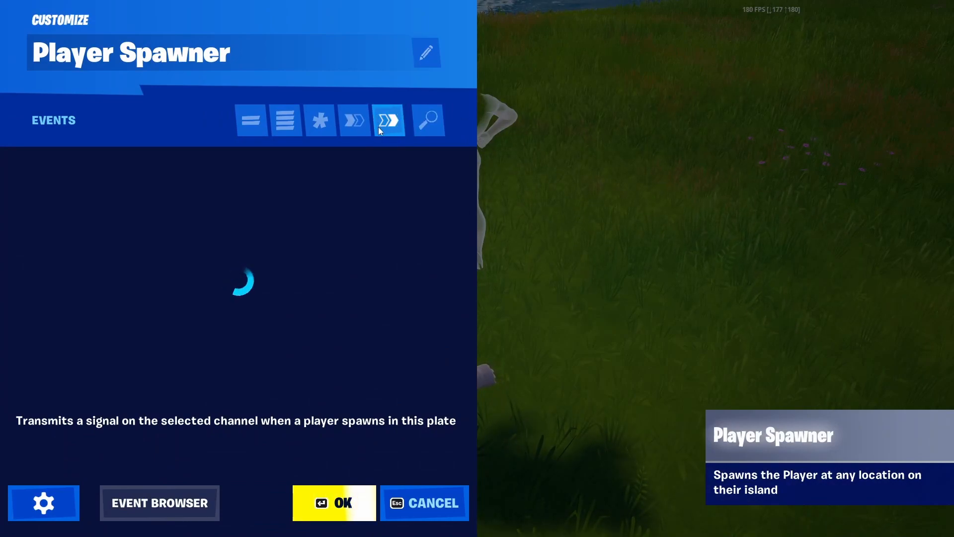
- Add an On Player Spawned event binding on the device named Player Spawner and choose an Item Granter as its target
left_click(401, 172)
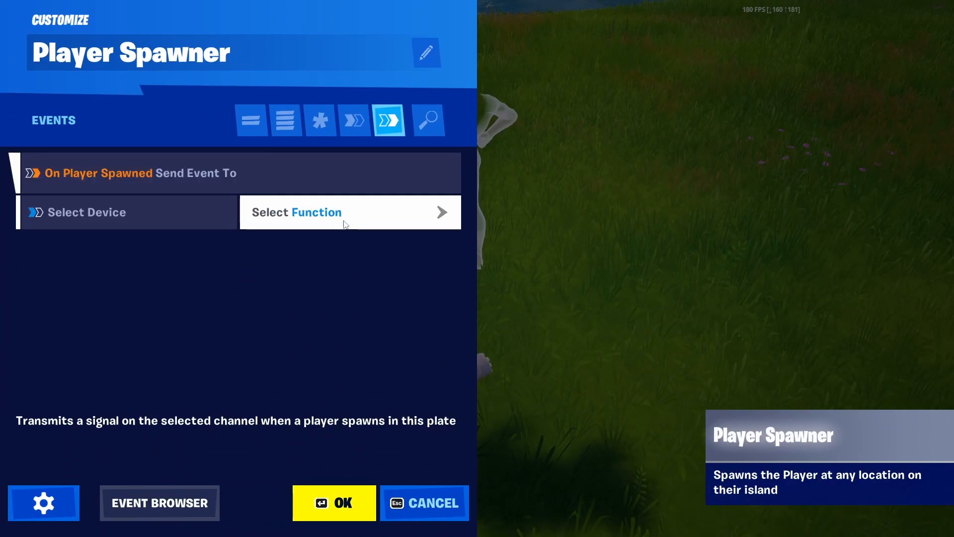
left_click(153, 219)
left_click(556, 291)
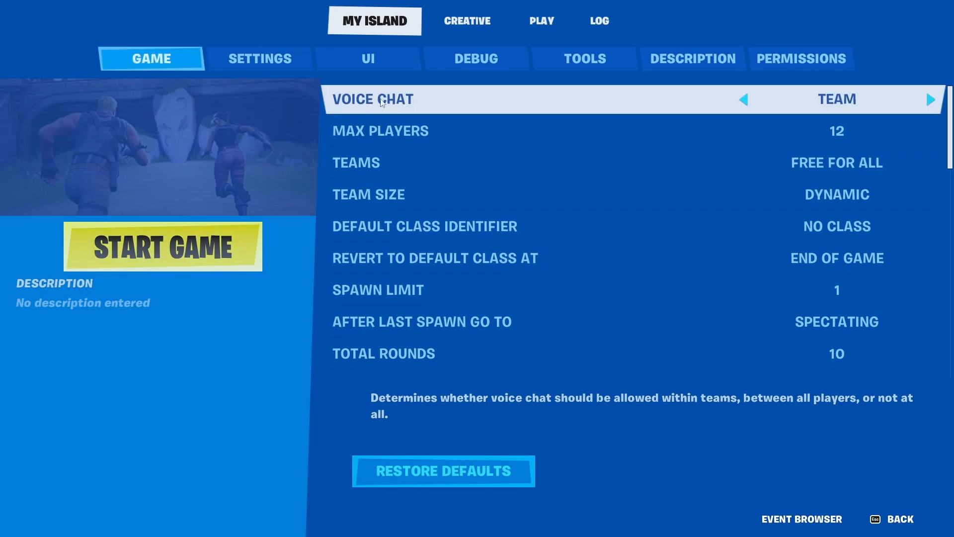
- Set Voice Chat to All in the island's game settings
left_click(931, 100)
left_click(931, 99)
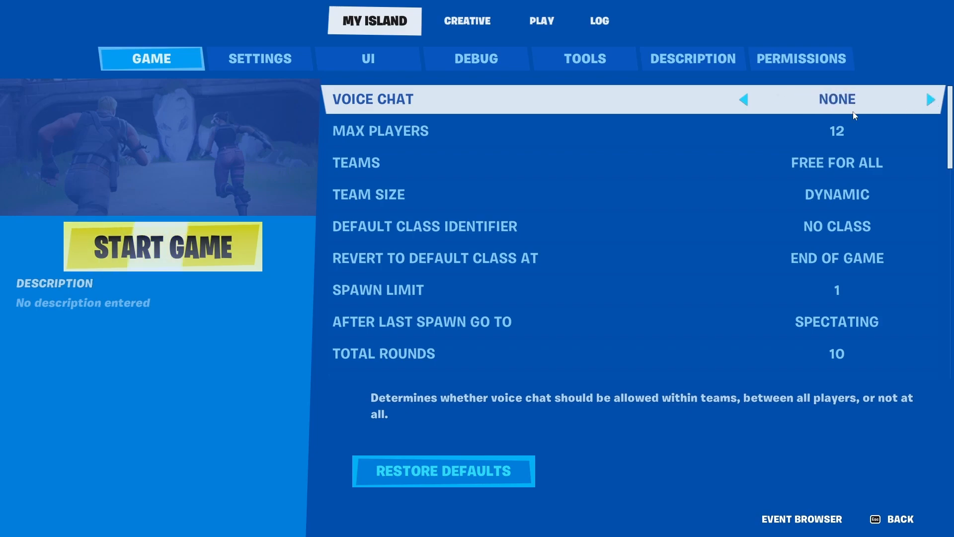
left_click(745, 100)
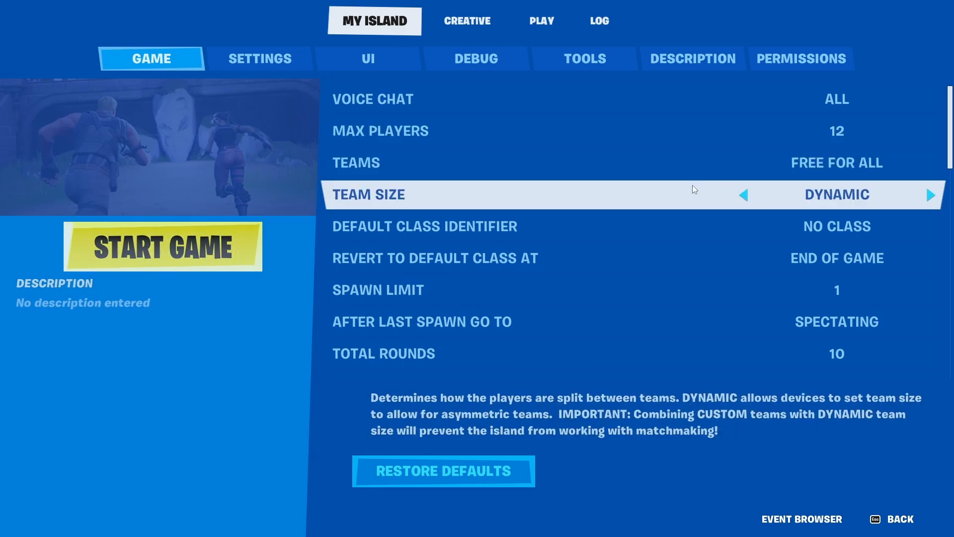
- Review the island's game settings for teams, spawn limit, rounds, win condition, spawning, auto start and scoring
scroll(684, 203, "down", 2)
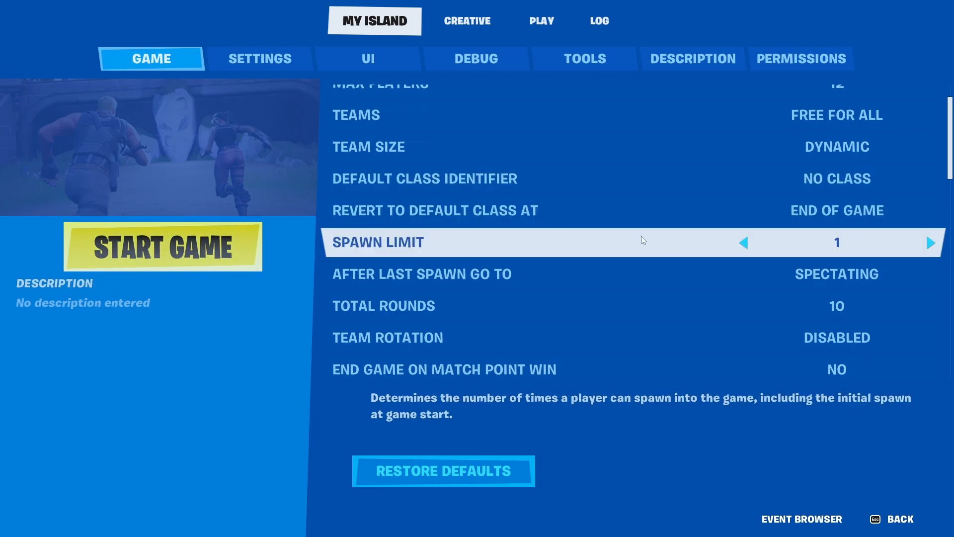
scroll(646, 224, "down", 2)
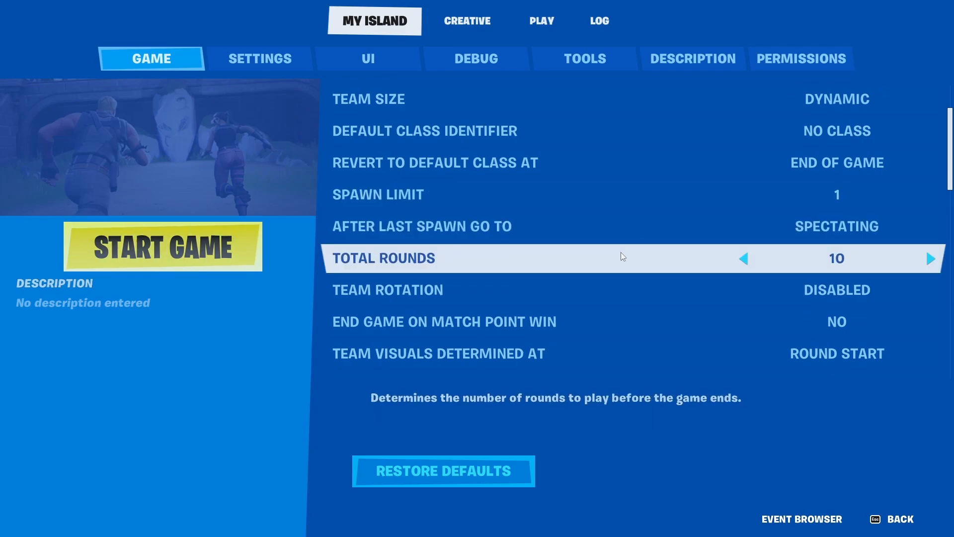
scroll(601, 223, "down", 2)
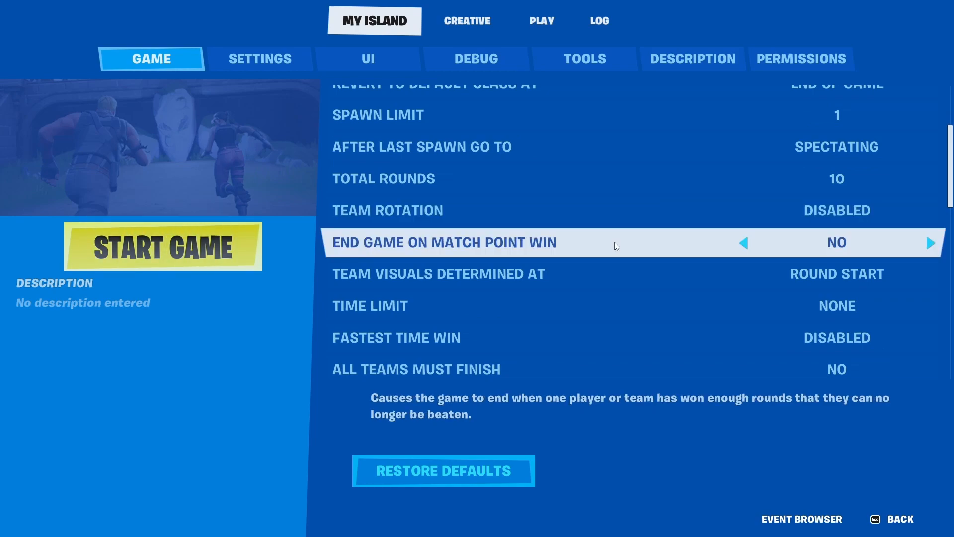
scroll(630, 153, "down", 3)
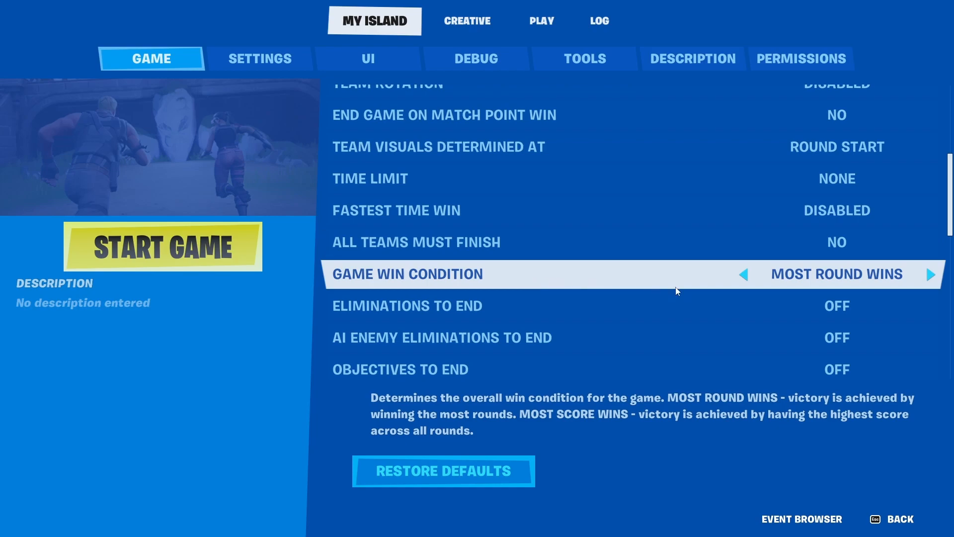
scroll(580, 217, "down", 3)
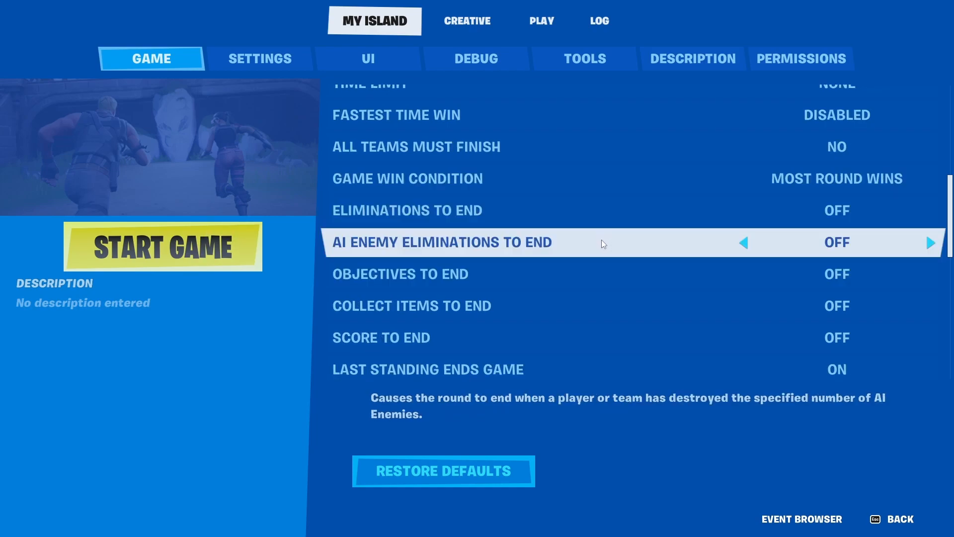
scroll(604, 241, "down", 1)
scroll(603, 242, "down", 1)
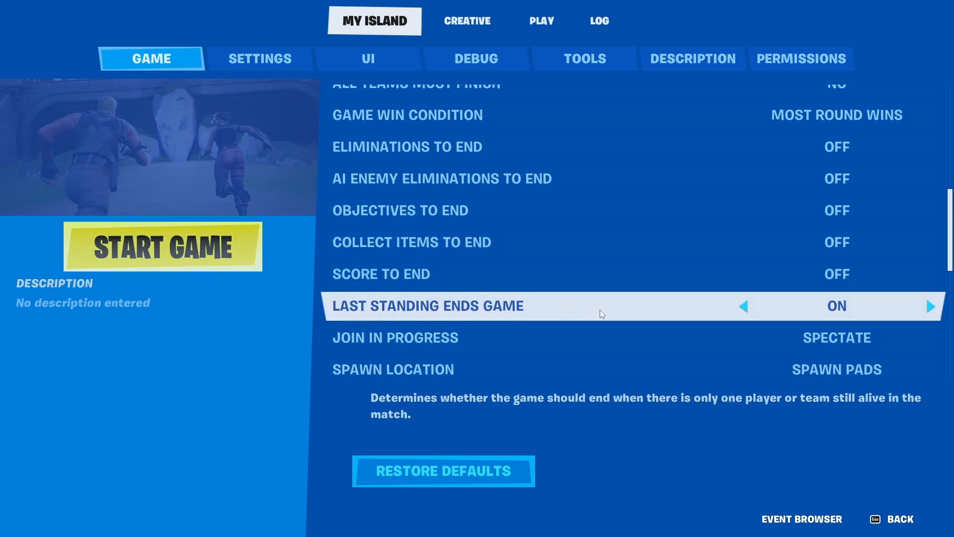
scroll(552, 252, "down", 2)
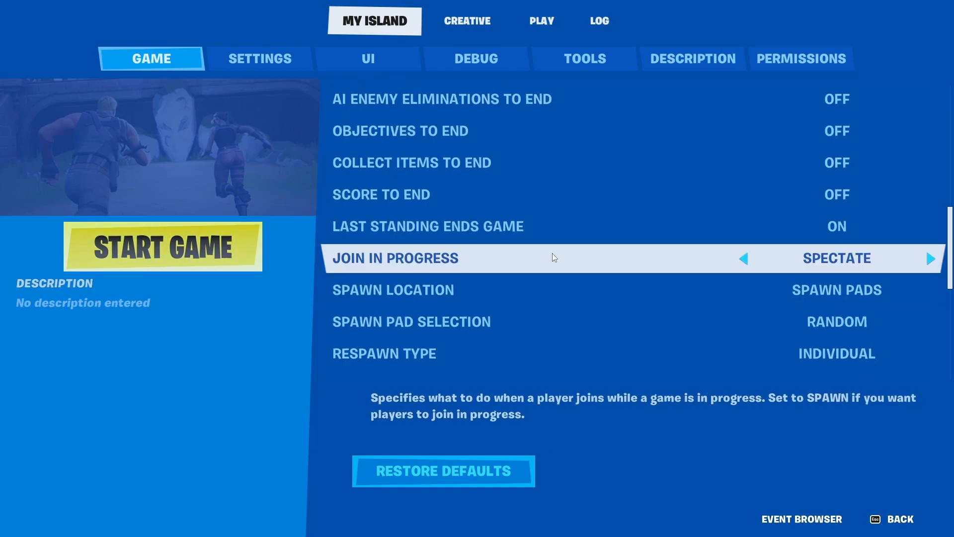
scroll(553, 252, "down", 2)
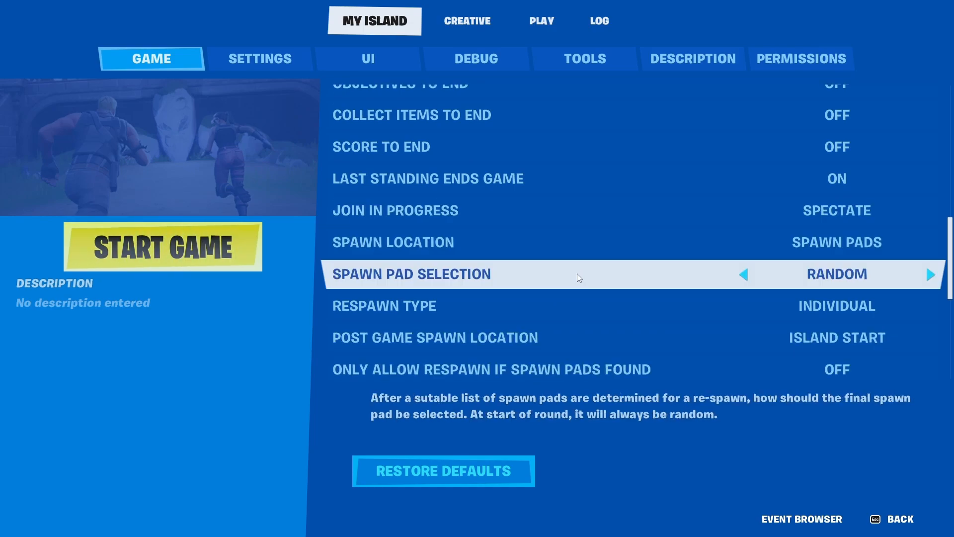
scroll(577, 274, "down", 2)
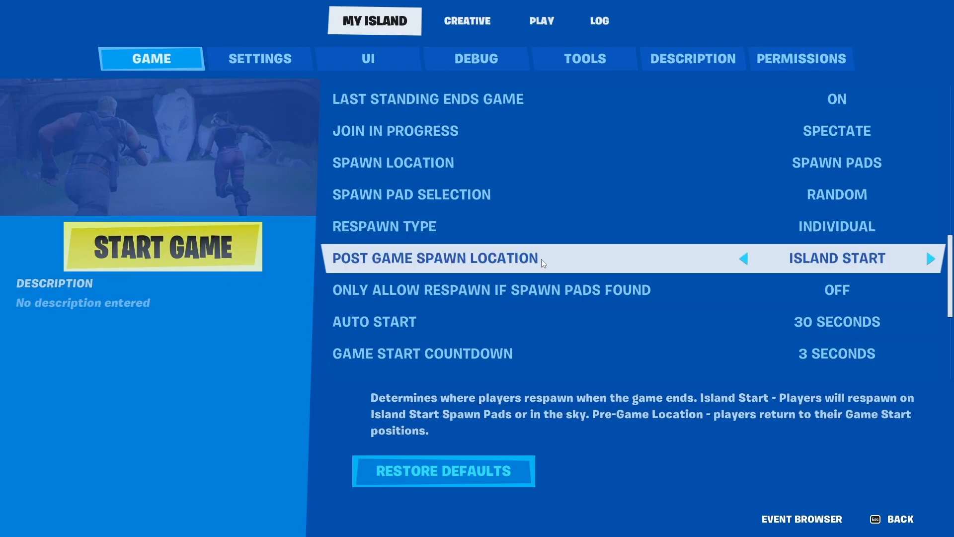
scroll(541, 259, "down", 2)
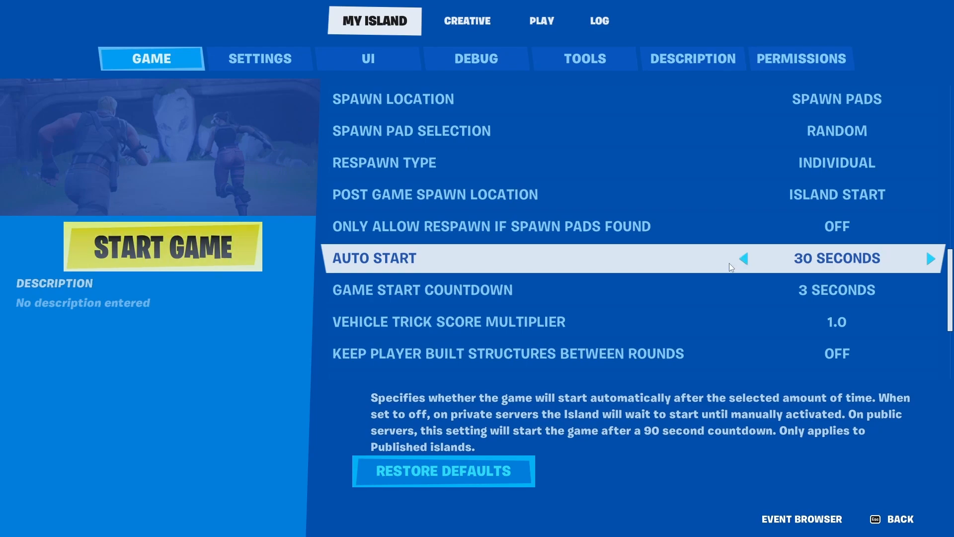
scroll(597, 159, "down", 5)
scroll(527, 189, "down", 3)
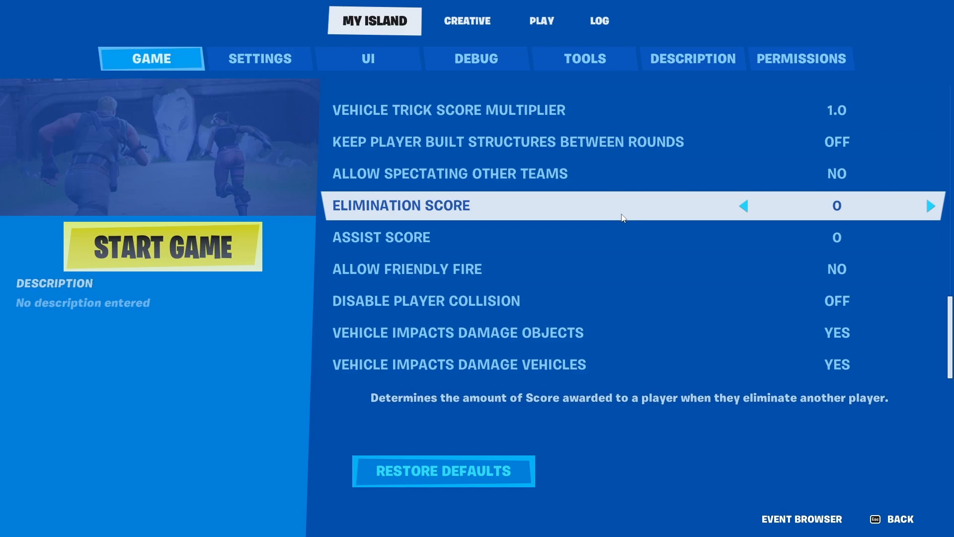
- Turn Infinite Resources off in the island's general settings
left_click(247, 58)
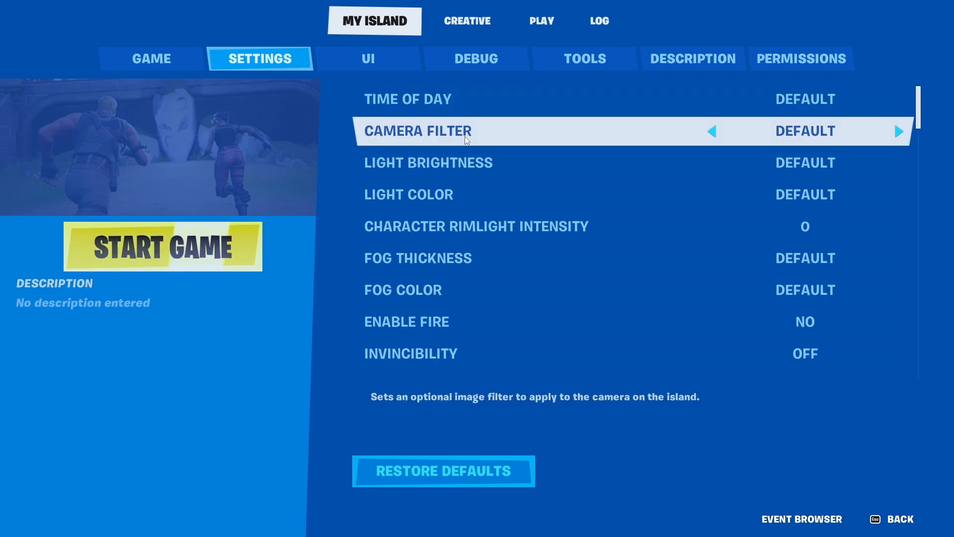
scroll(463, 144, "down", 3)
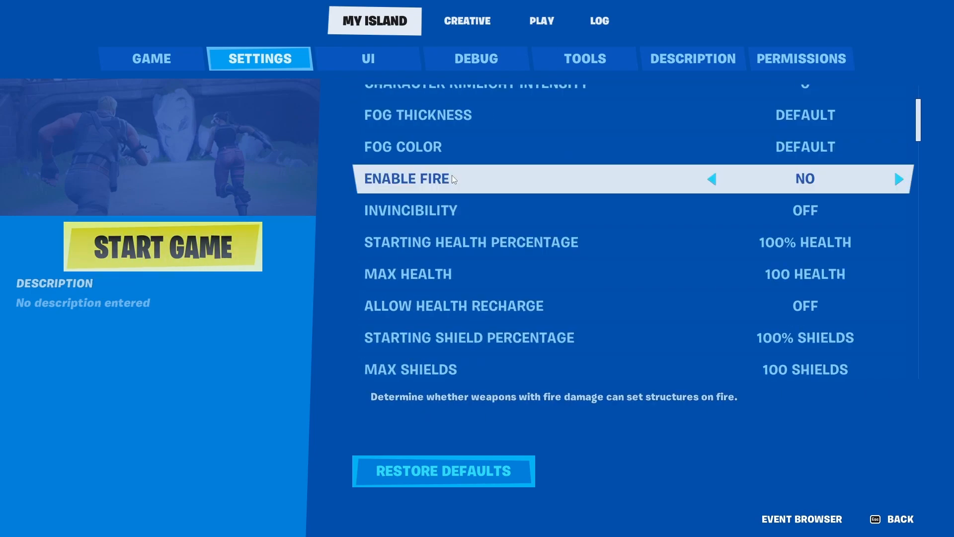
scroll(561, 207, "down", 1)
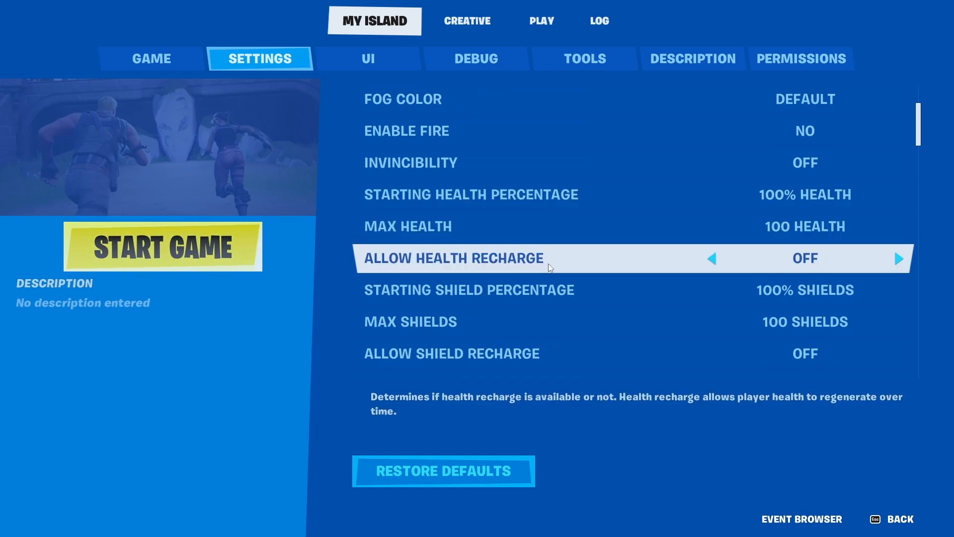
scroll(551, 251, "down", 2)
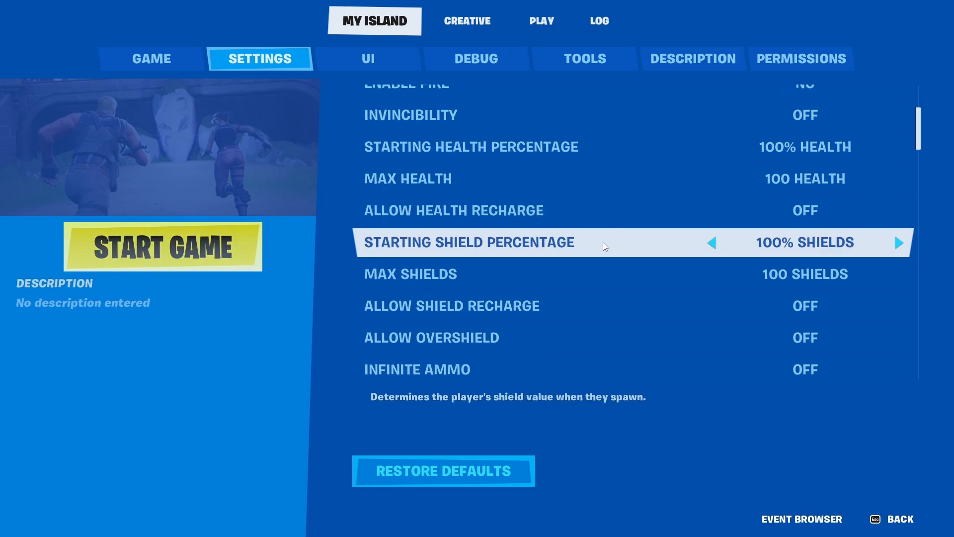
scroll(566, 271, "down", 2)
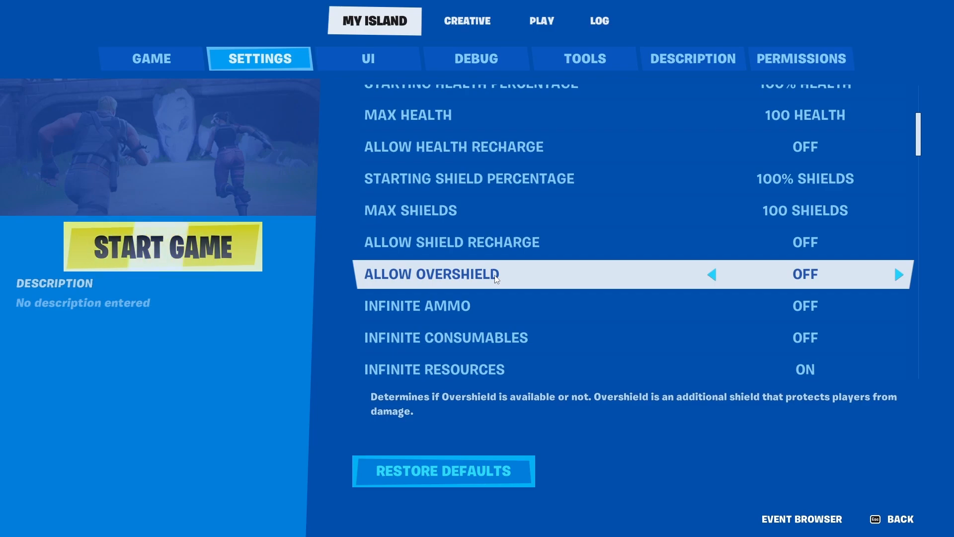
scroll(528, 270, "down", 2)
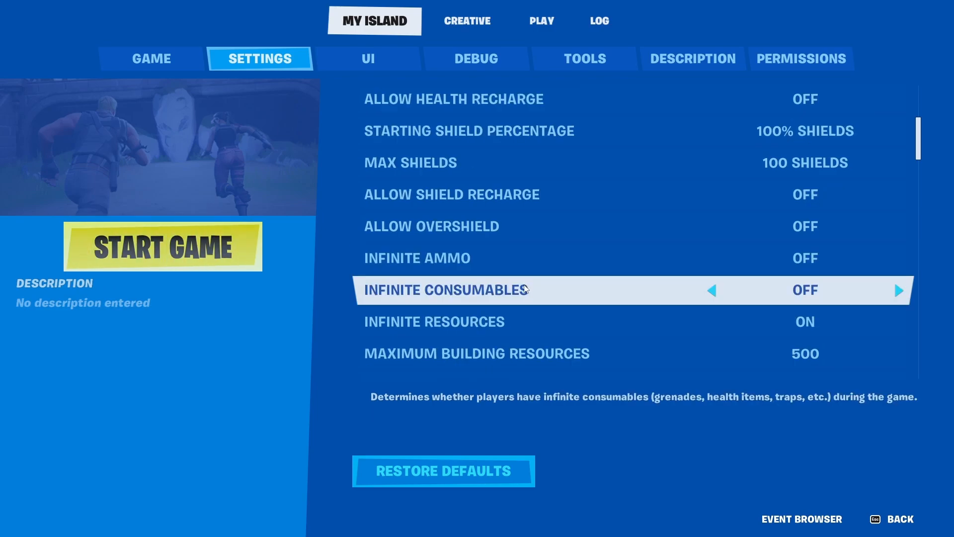
scroll(527, 288, "down", 2)
left_click(900, 273)
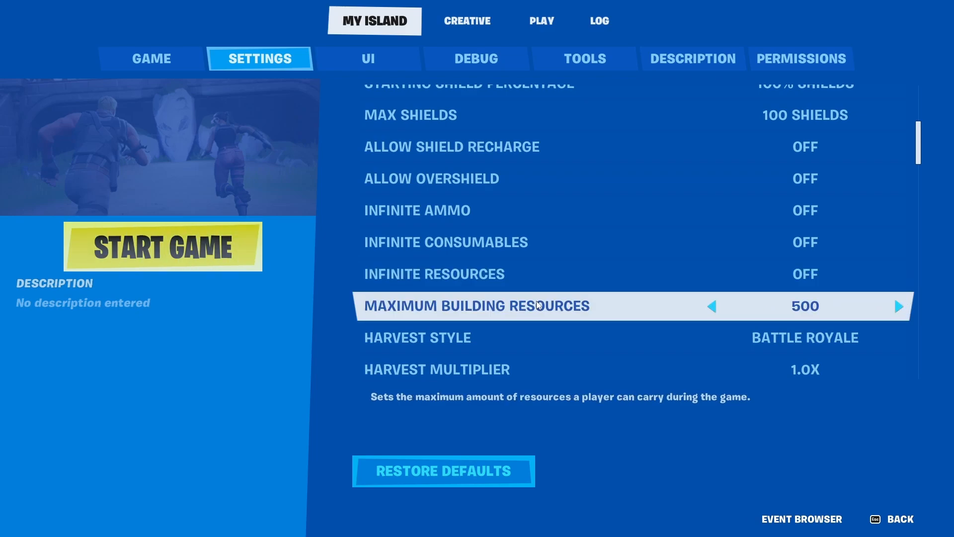
- Examine the island settings for building resources, harvesting, aim assist, building permissions, environment and structure damage, weapon destruction and pickaxe
scroll(661, 293, "down", 1)
scroll(659, 295, "down", 1)
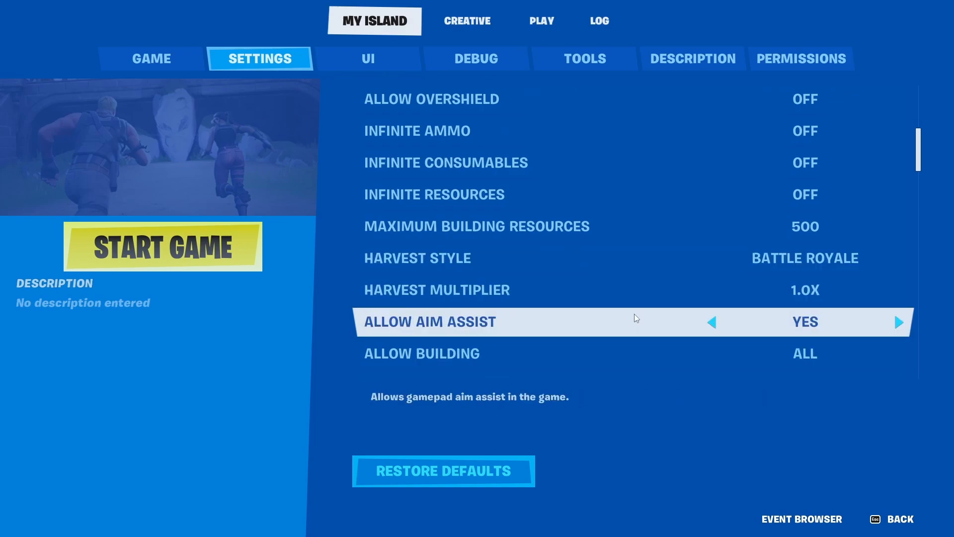
scroll(636, 317, "down", 5)
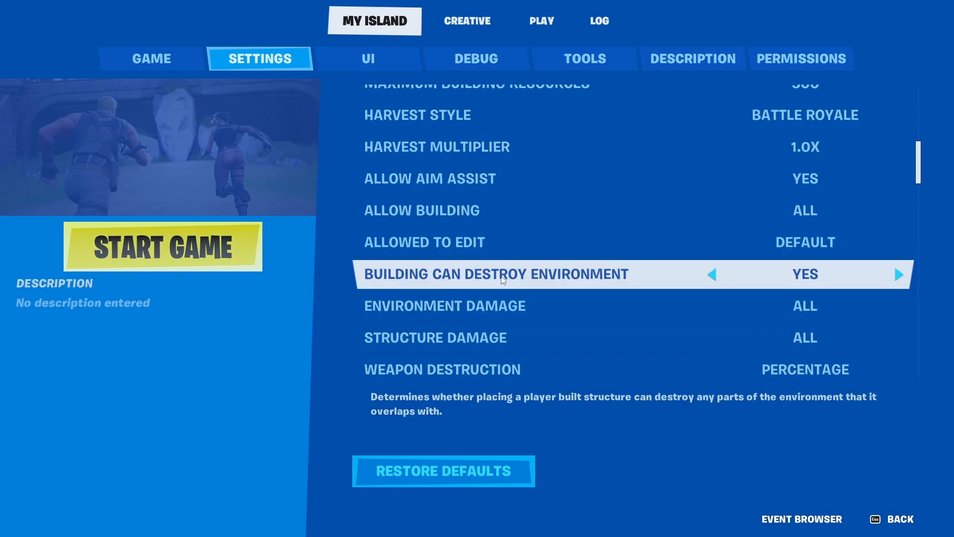
scroll(503, 279, "down", 1)
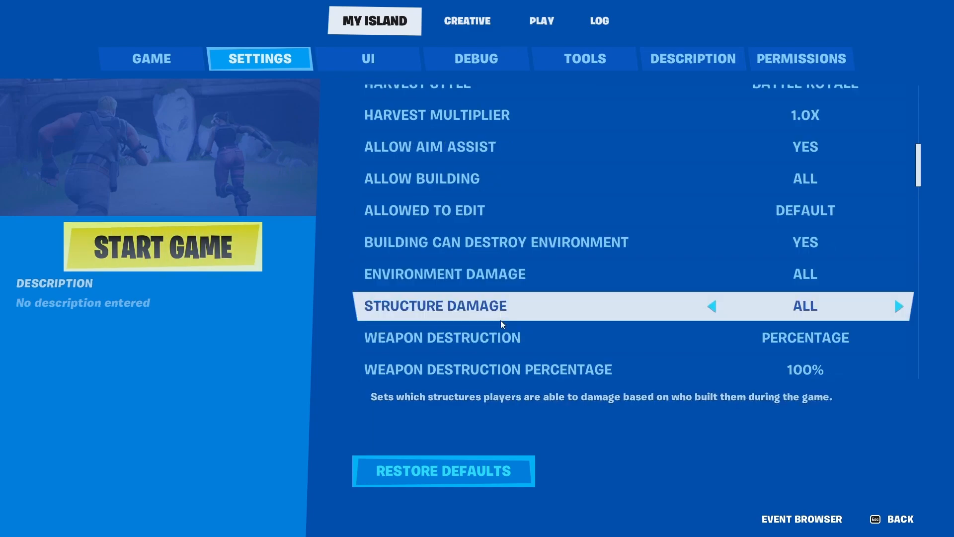
scroll(484, 298, "down", 1)
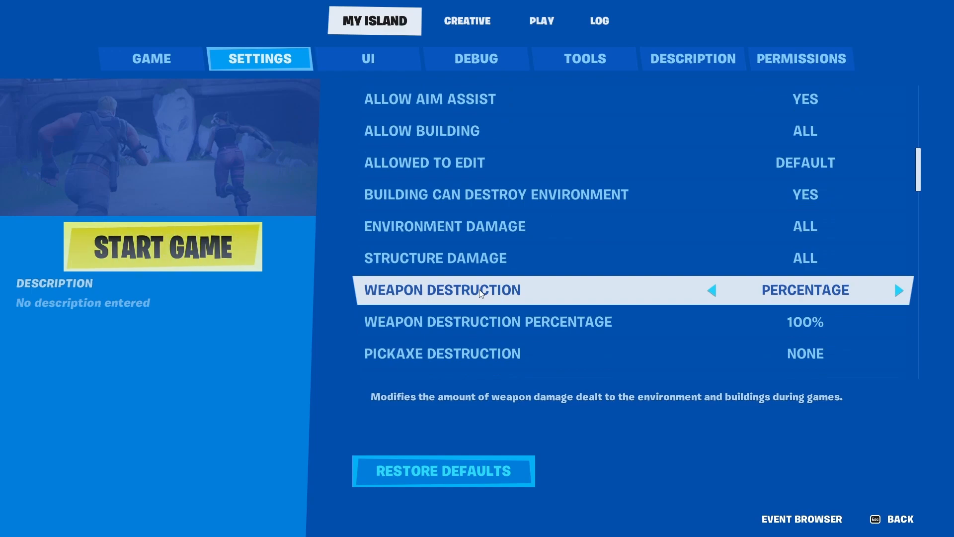
scroll(571, 292, "down", 1)
scroll(505, 284, "down", 1)
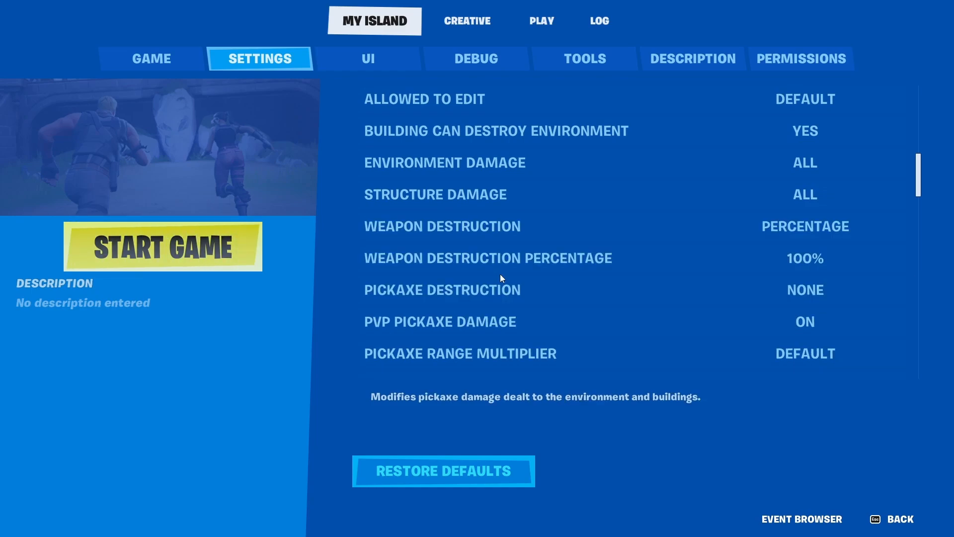
scroll(501, 273, "down", 2)
scroll(514, 243, "down", 1)
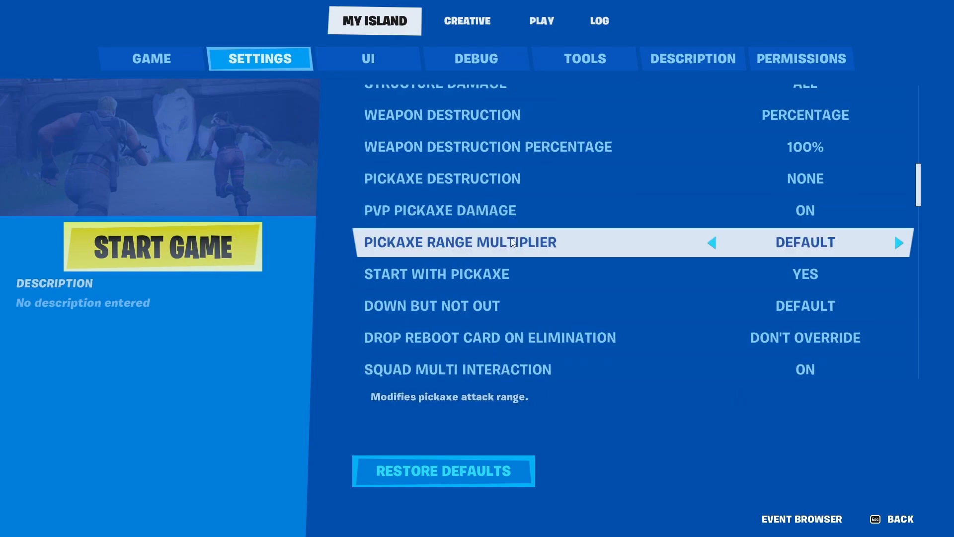
- Turn Squad Multi Interaction off in the island's general settings
scroll(695, 263, "down", 1)
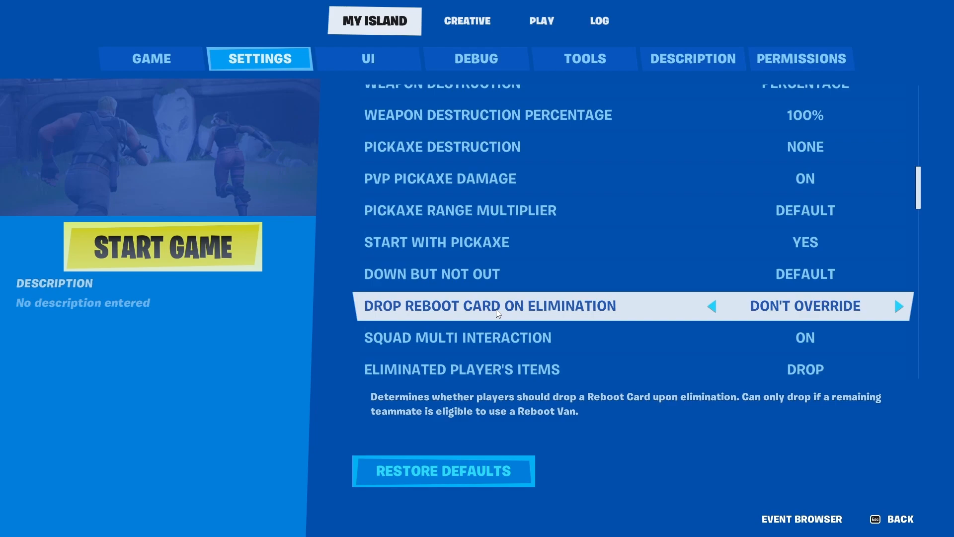
left_click(564, 325)
scroll(565, 325, "down", 1)
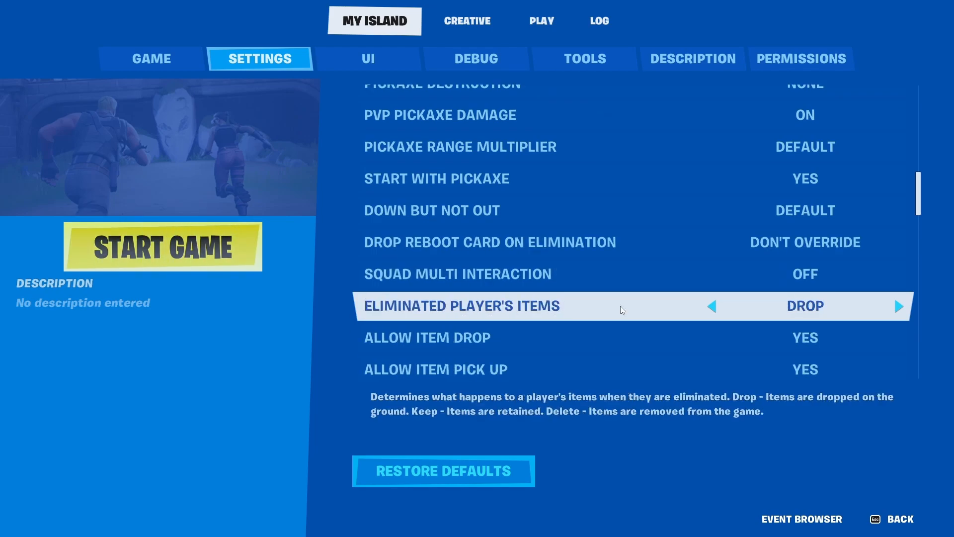
- Set Spawn Immunity Time to None and turn Fall Damage on
scroll(642, 305, "down", 1)
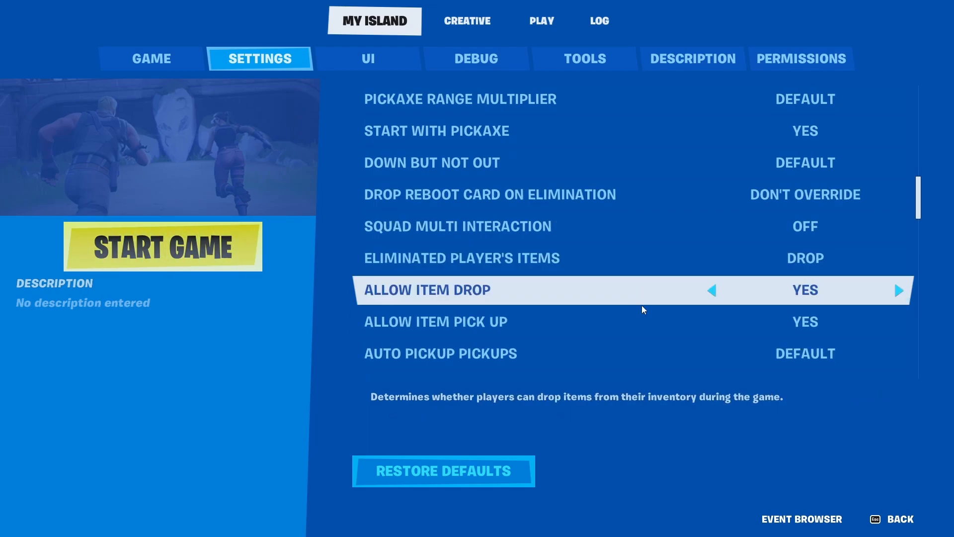
scroll(617, 333, "down", 3)
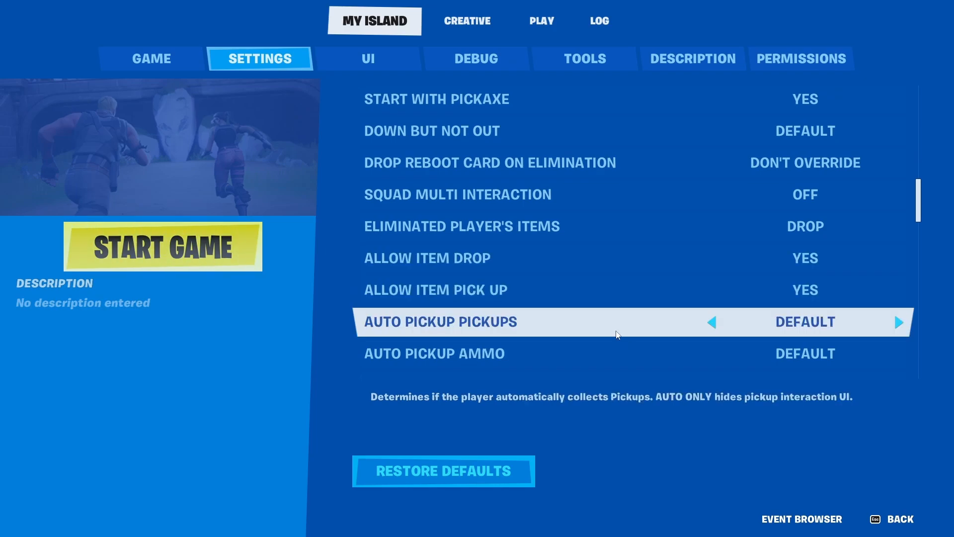
scroll(592, 259, "down", 3)
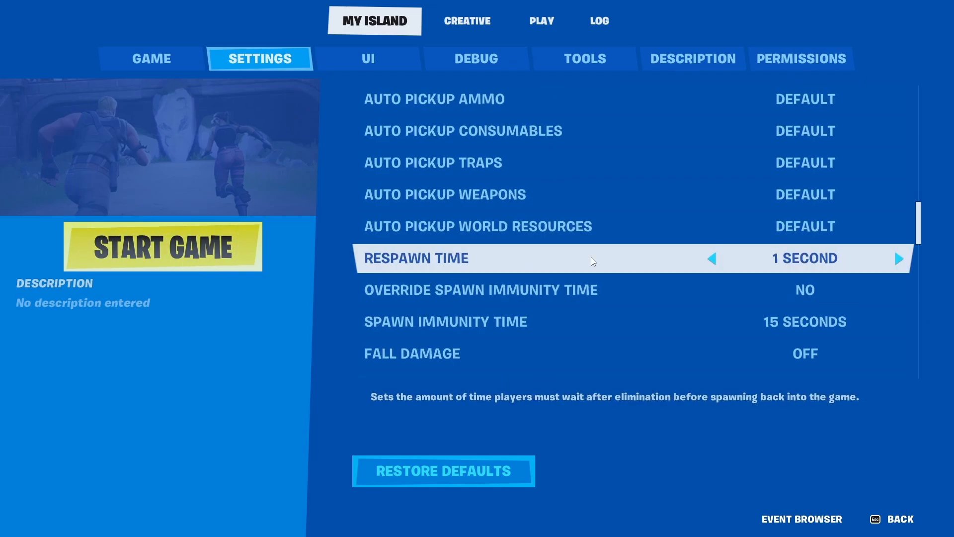
scroll(592, 257, "down", 1)
left_click(714, 275)
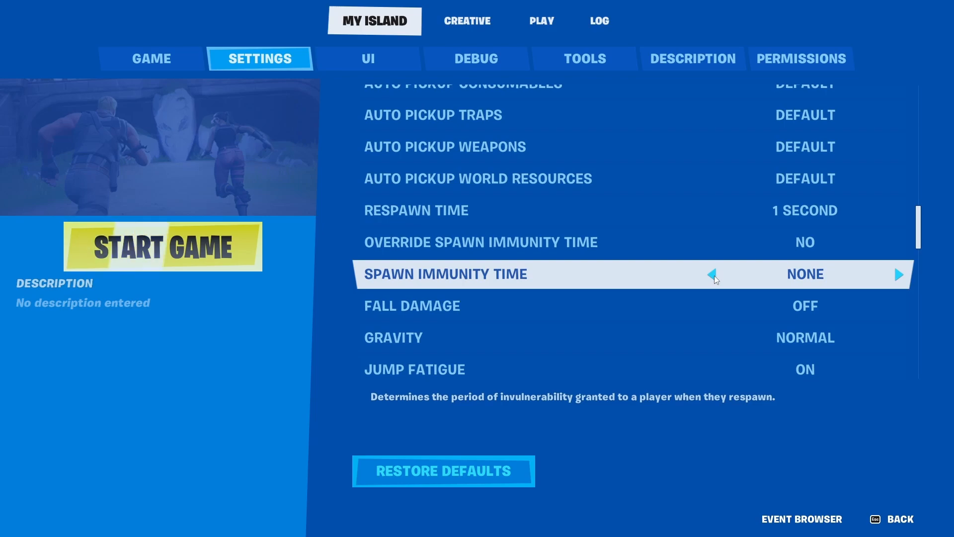
scroll(672, 257, "down", 1)
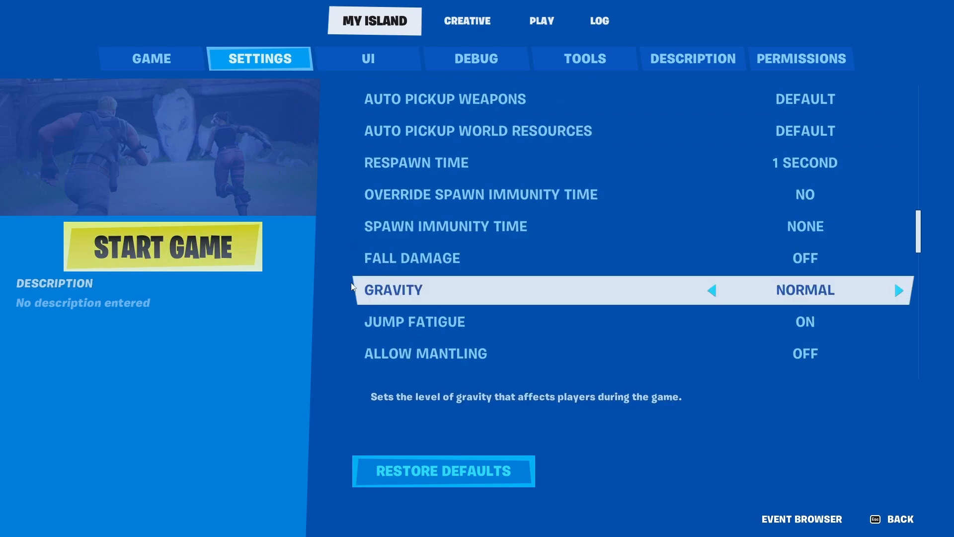
left_click(711, 258)
- Examine the player movement settings for gravity, mantling, hurdling, sprinting, energy, sliding and shoulder bashing
scroll(713, 263, "down", 2)
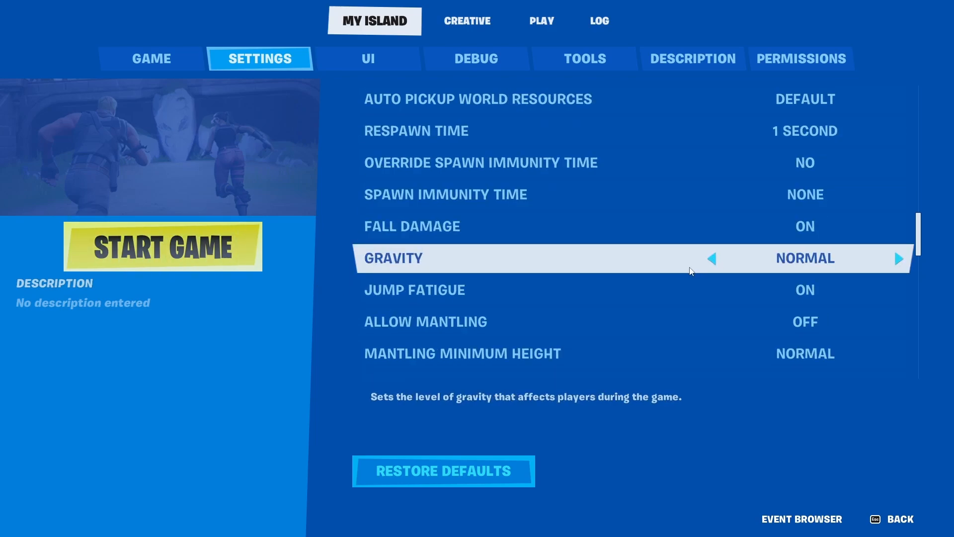
scroll(631, 273, "down", 1)
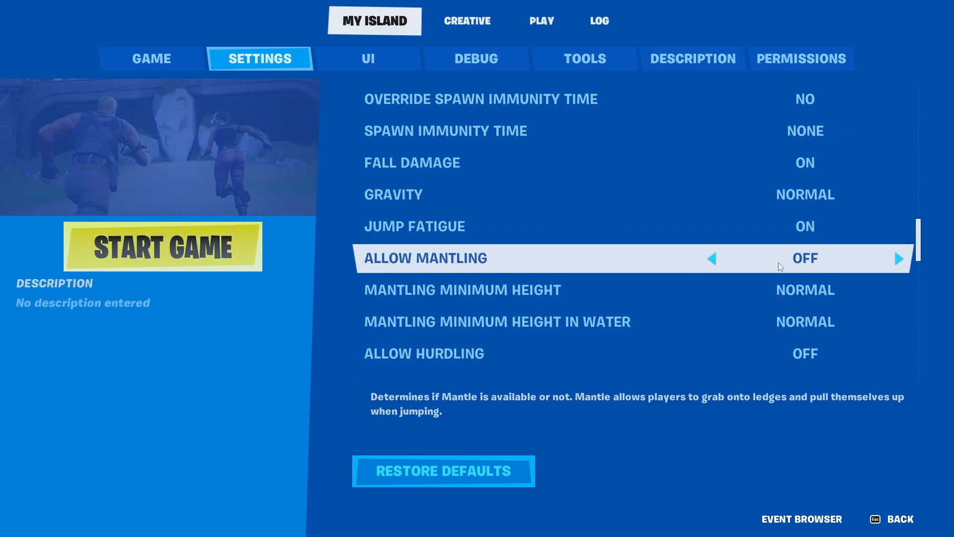
scroll(795, 205, "down", 2)
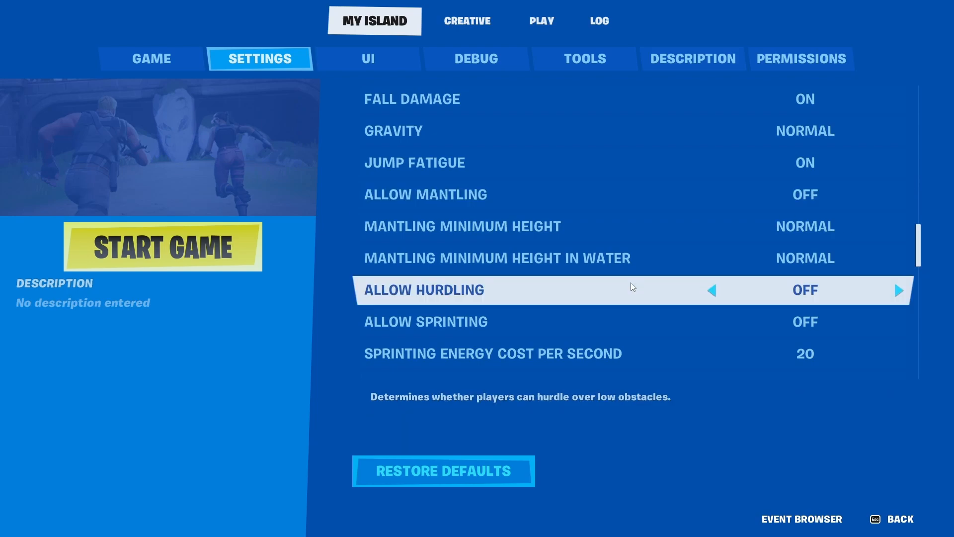
scroll(632, 286, "down", 1)
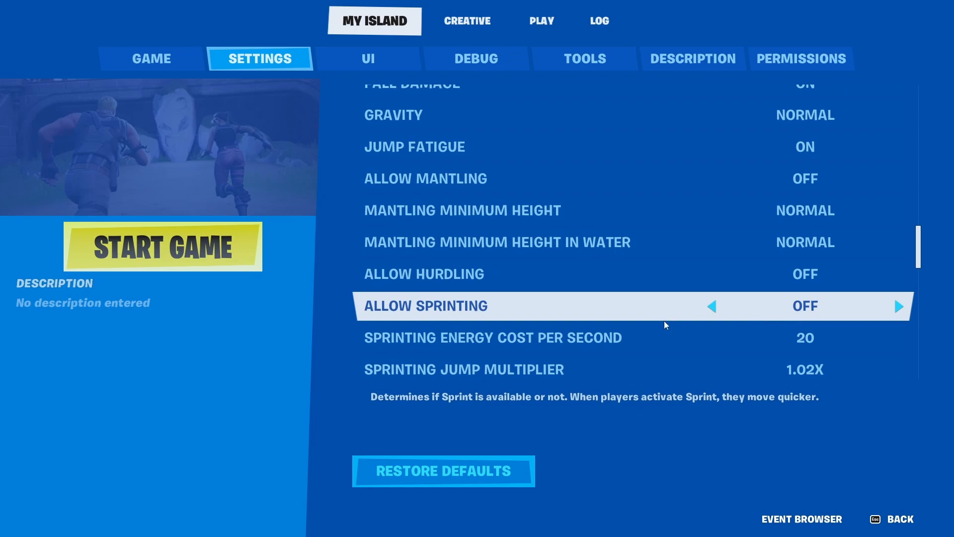
scroll(660, 322, "down", 2)
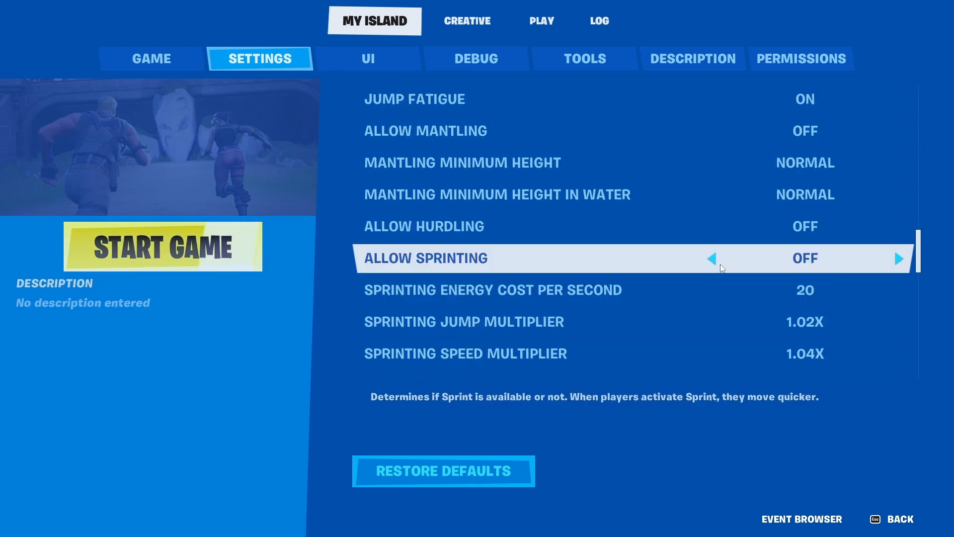
scroll(678, 286, "down", 6)
scroll(611, 263, "down", 1)
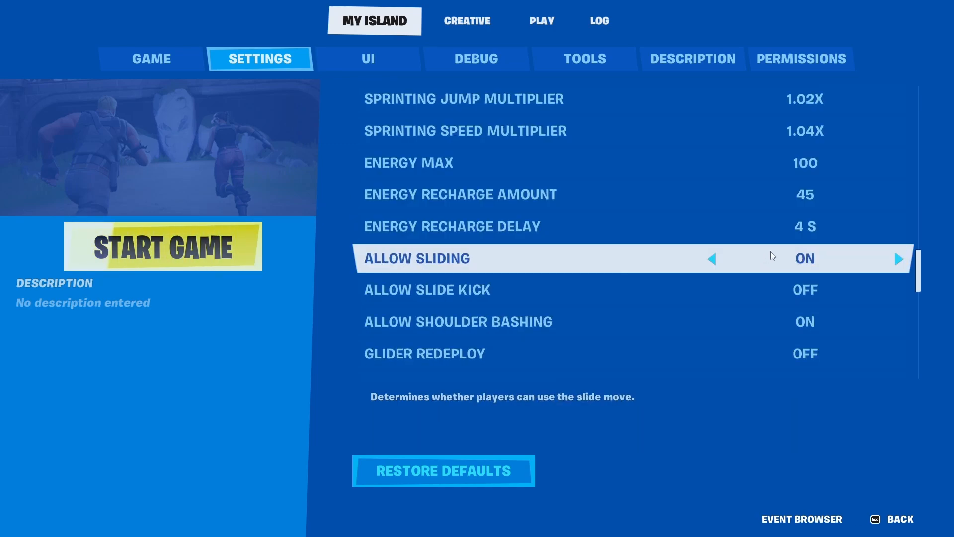
scroll(750, 247, "down", 3)
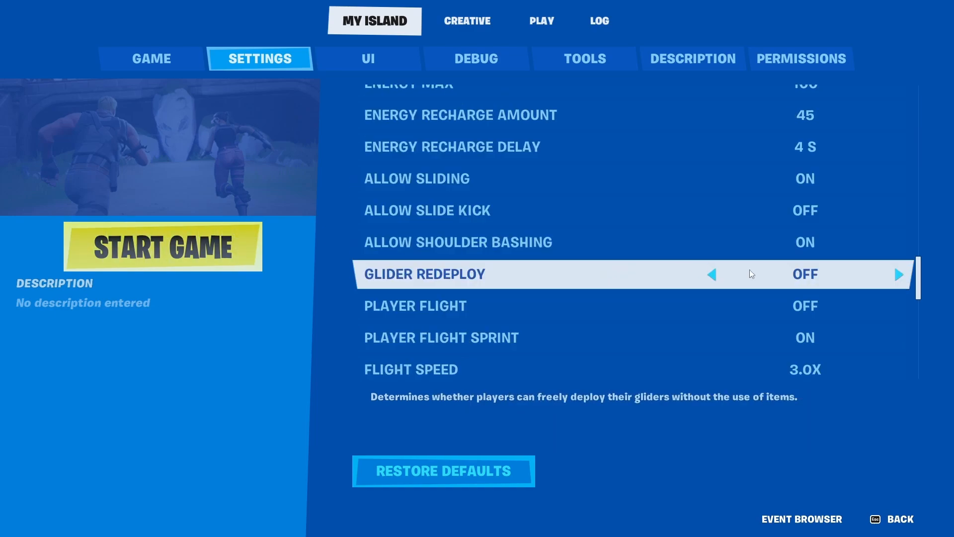
- Review the remaining general settings for glider redeploy, flight, name plates, health and resources granted on elimination, and elimination audio
scroll(696, 229, "down", 8)
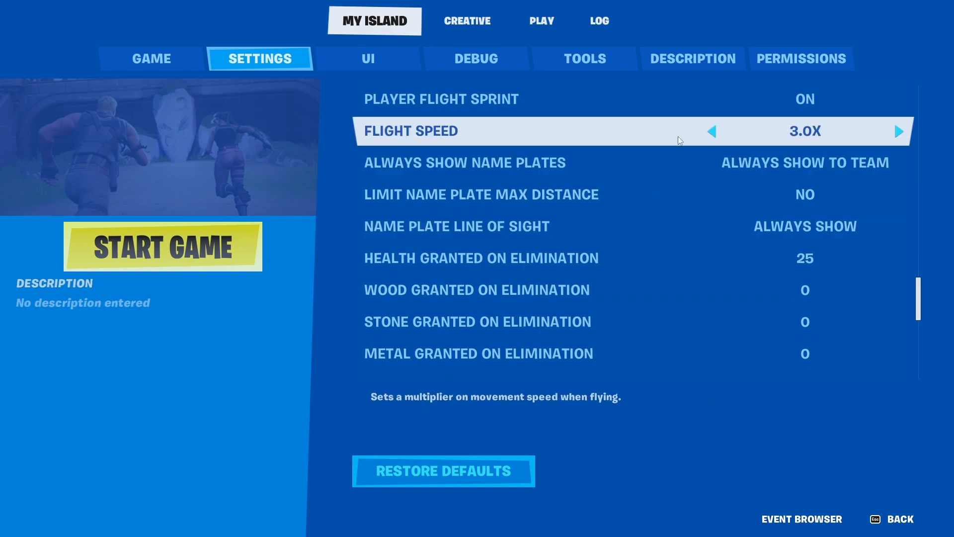
scroll(597, 169, "up", 5)
scroll(571, 164, "down", 2)
scroll(477, 149, "up", 3)
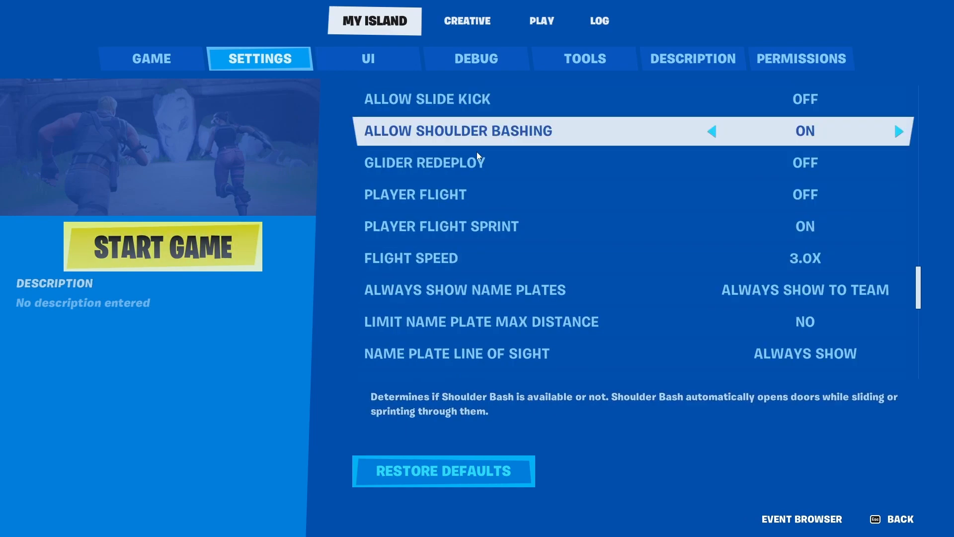
scroll(475, 165, "down", 2)
scroll(489, 162, "down", 2)
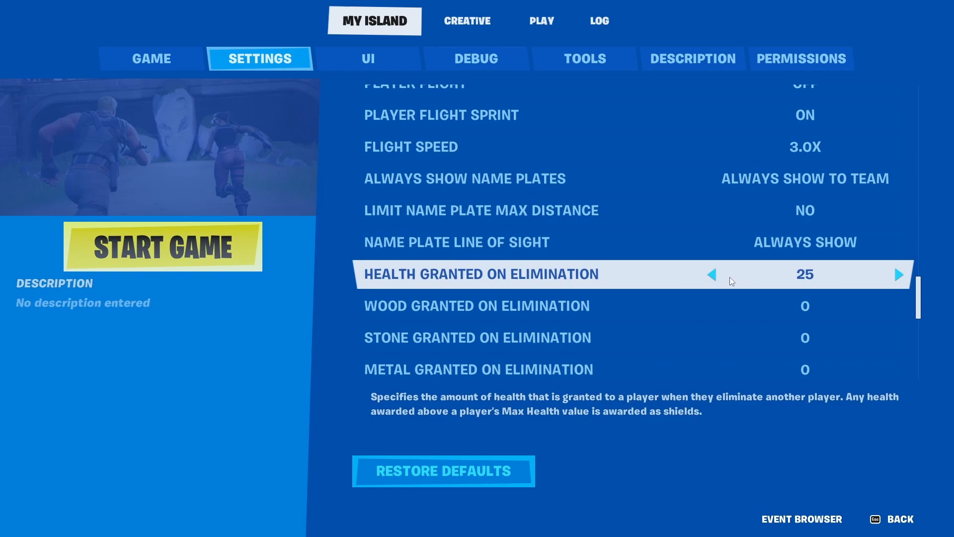
scroll(607, 298, "down", 2)
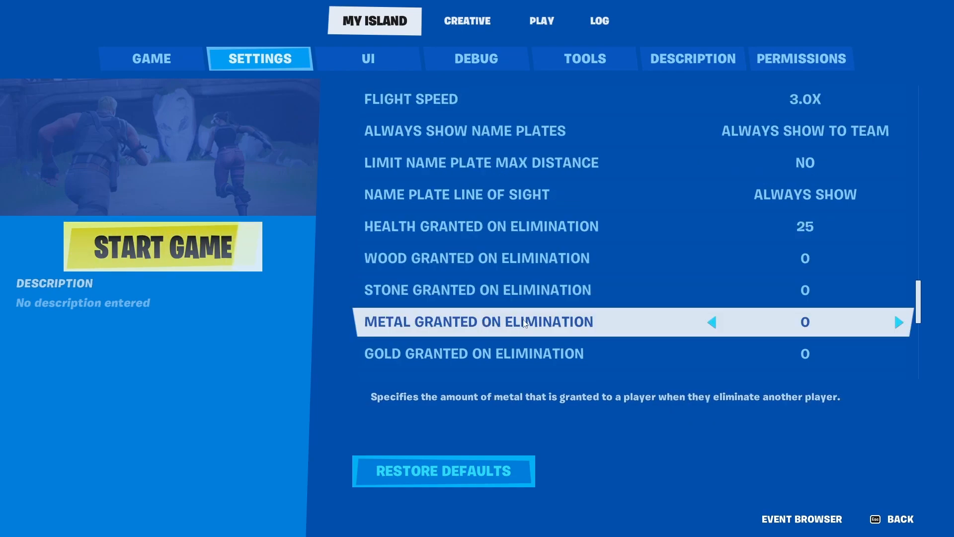
scroll(612, 311, "down", 1)
scroll(472, 288, "down", 10)
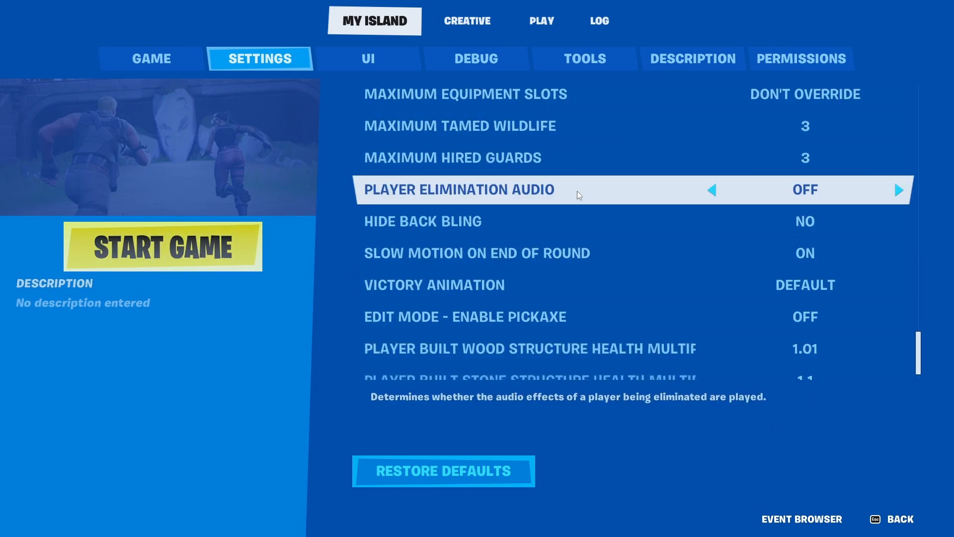
- In the island's UI settings, set the Round Win Condition to Time Alive with Eliminations as Tiebreaker 1
left_click(386, 60)
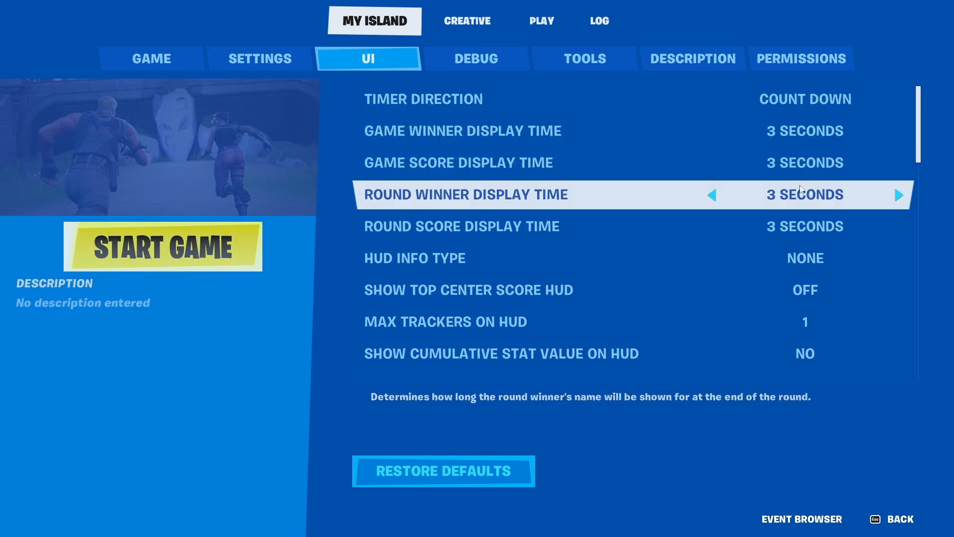
scroll(645, 238, "down", 2)
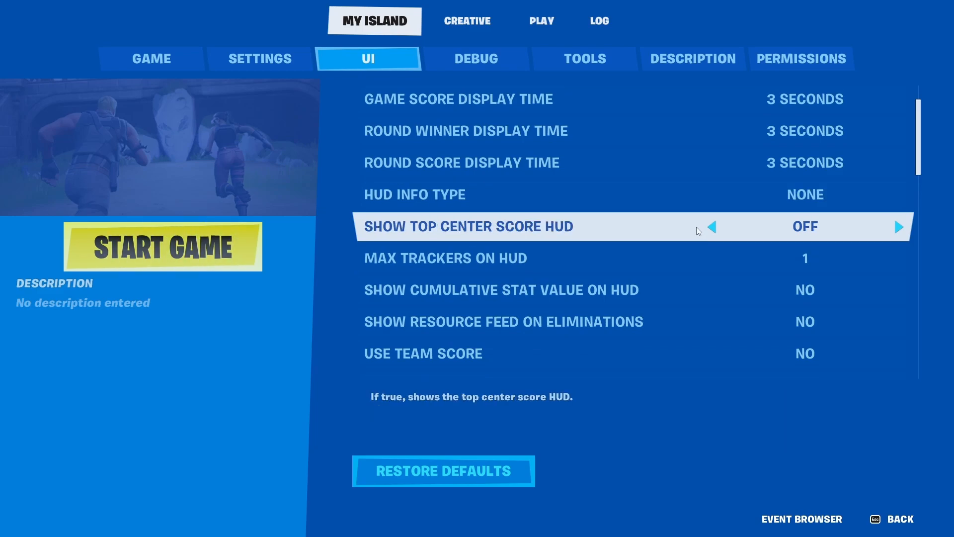
scroll(629, 217, "down", 1)
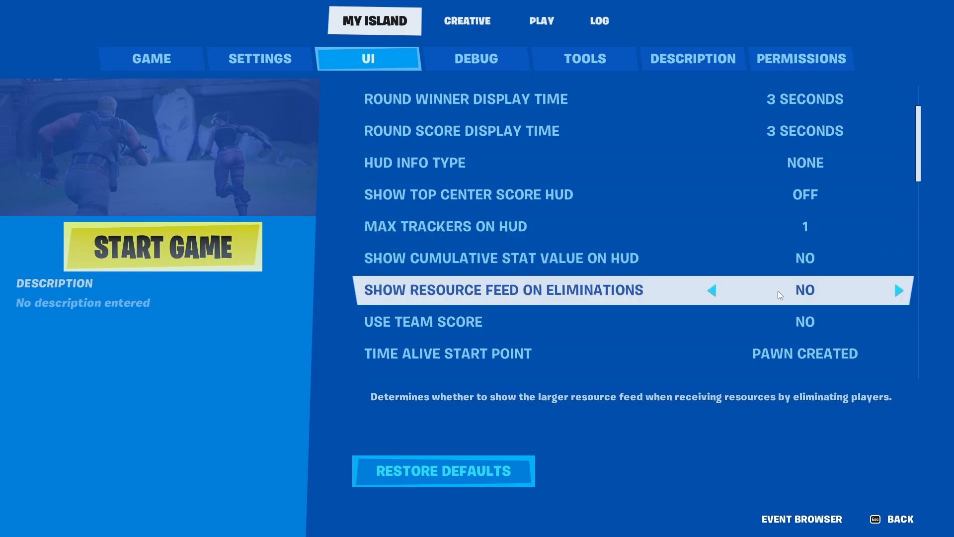
scroll(659, 262, "down", 2)
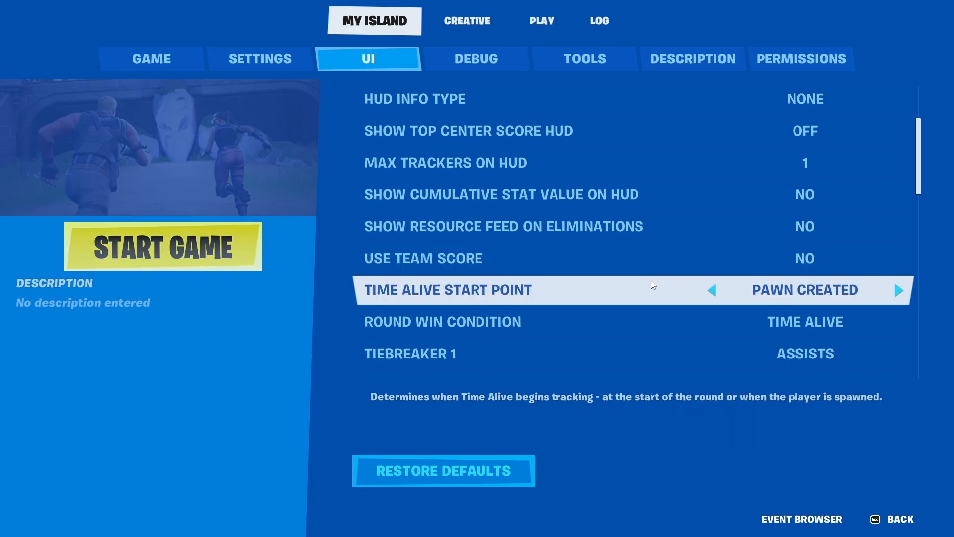
scroll(498, 209, "down", 3)
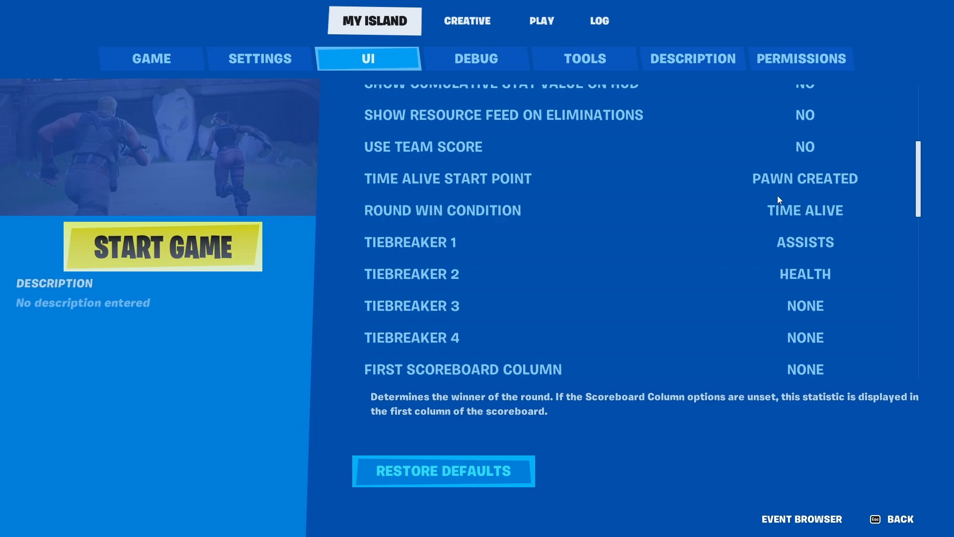
left_click(900, 211)
left_click(900, 211)
left_click(712, 211)
left_click(711, 210)
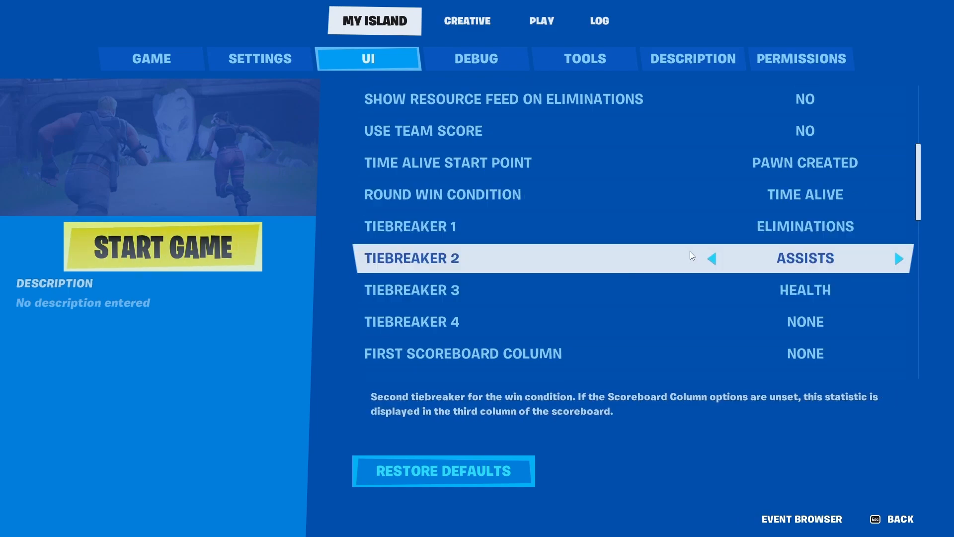
- Examine the remaining island UI settings for tiebreakers, scoreboard columns, map screen display, scoreboard visibility, game end callout, sounds and custom callouts
scroll(690, 224, "down", 1)
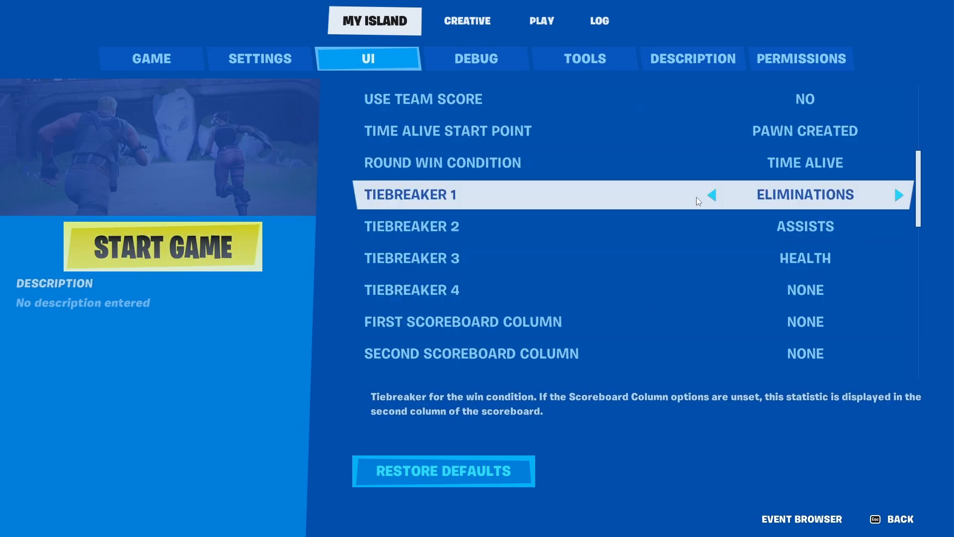
scroll(636, 233, "down", 3)
scroll(782, 285, "down", 3)
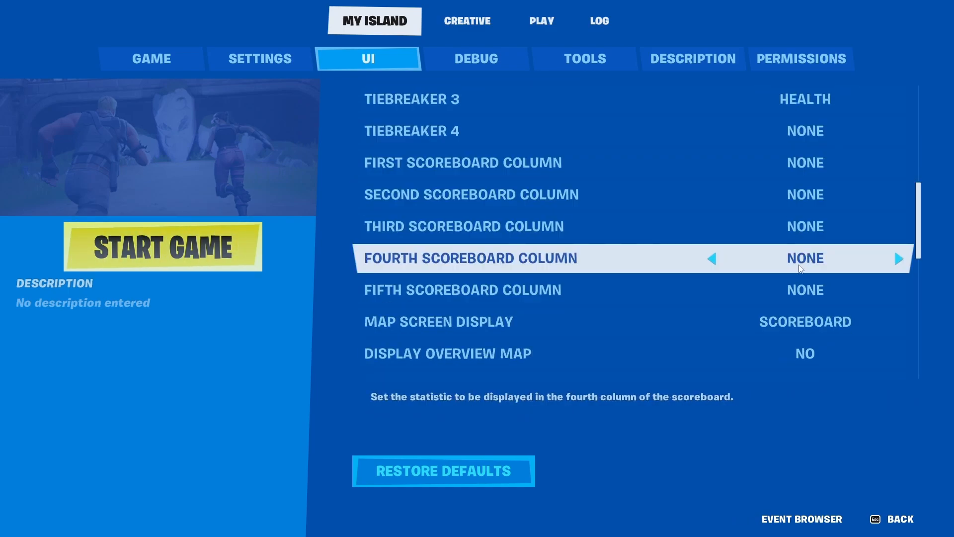
scroll(782, 275, "down", 1)
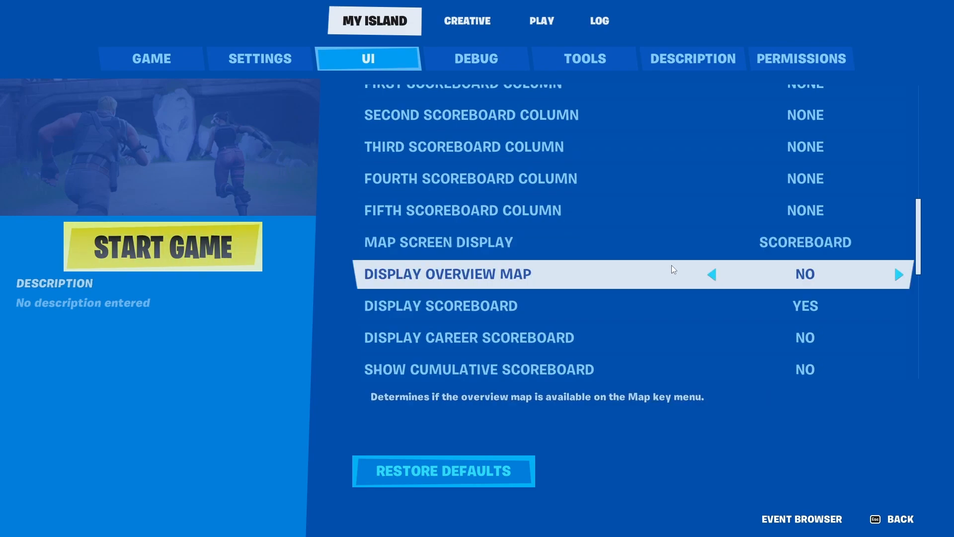
scroll(753, 320, "down", 3)
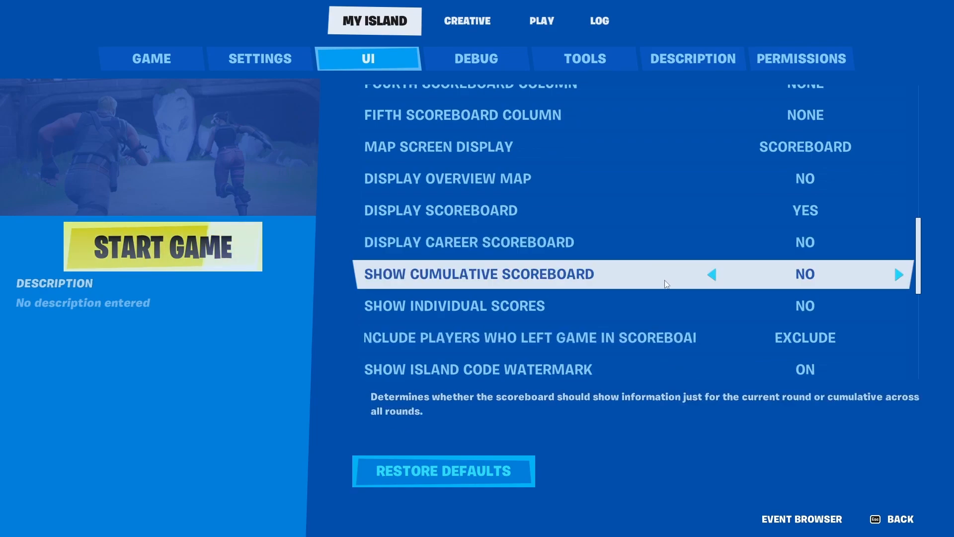
scroll(710, 320, "down", 2)
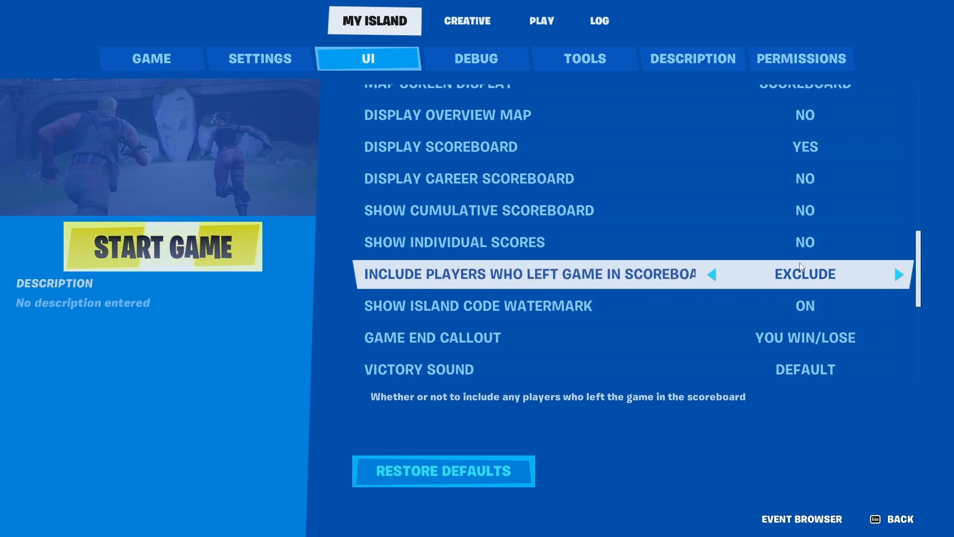
scroll(687, 182, "down", 5)
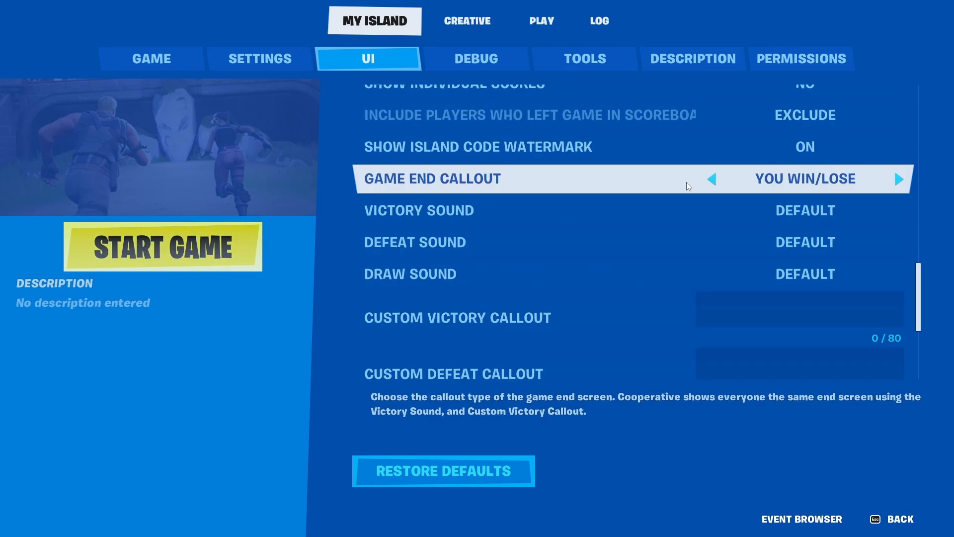
scroll(686, 181, "down", 8)
scroll(686, 181, "up", 4)
scroll(688, 187, "up", 5)
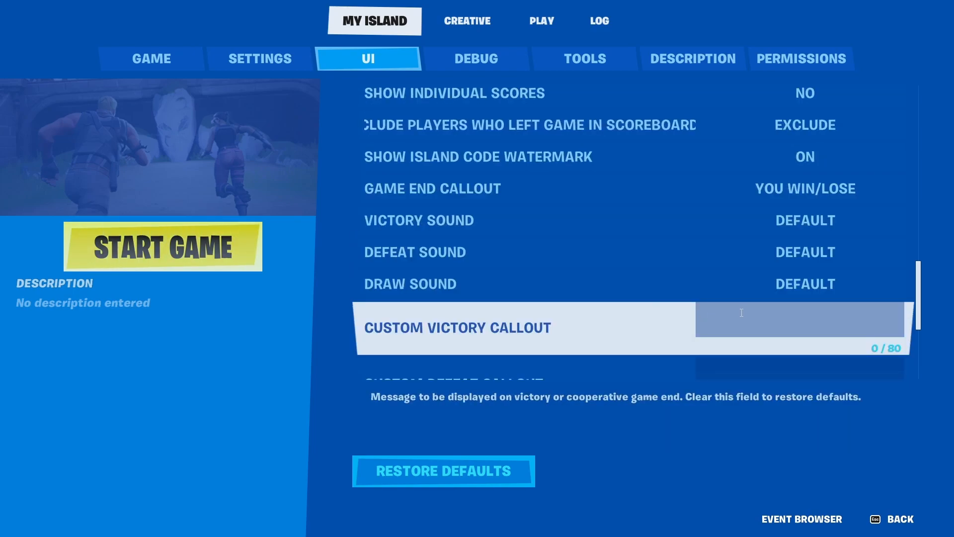
scroll(739, 313, "down", 3)
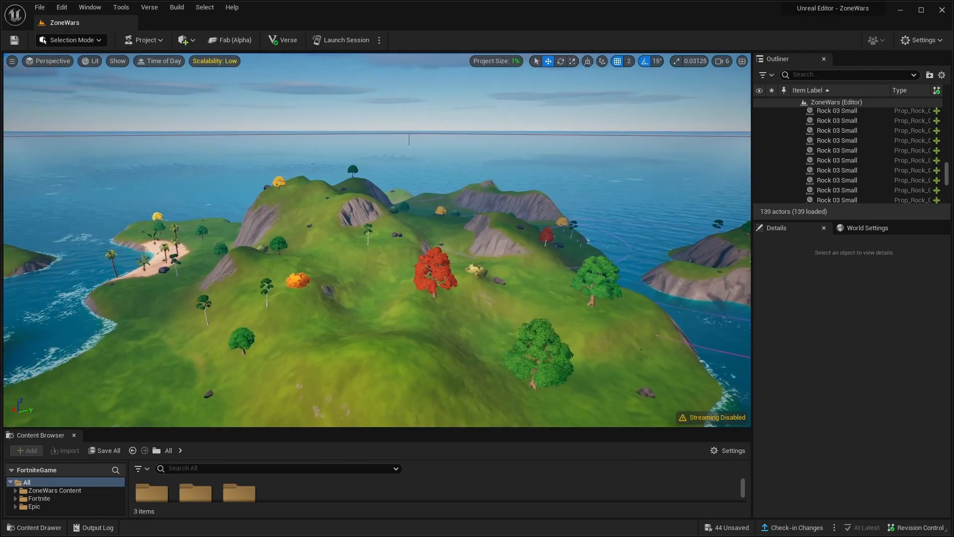
- Switch to the Unreal Editor and survey the ZoneWars island's terrain, trees, rocks and spawn areas from several viewpoints, including in Landscape Mode
right_click_drag(378, 240, 353, 239)
key("w")
key("d")
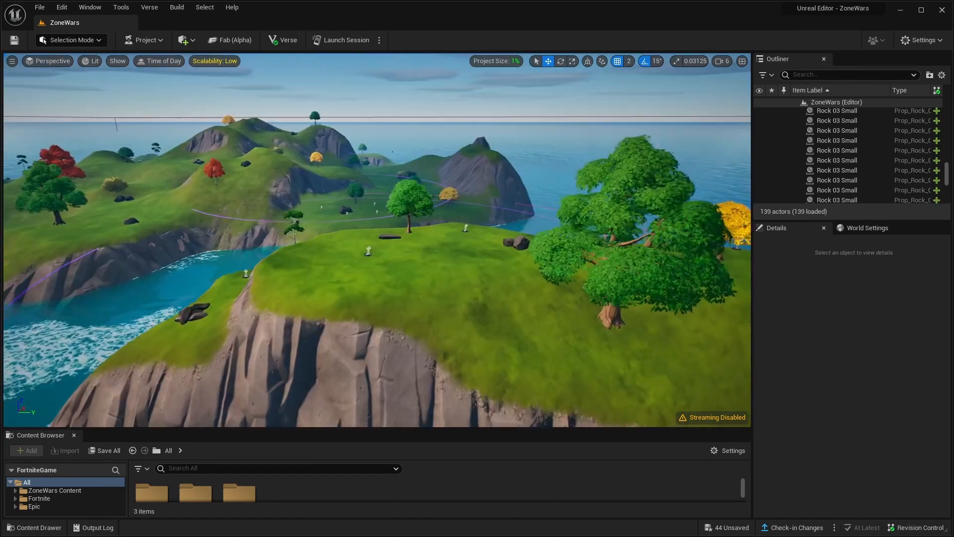
key("w")
key("d")
right_click_drag(377, 240, 380, 239)
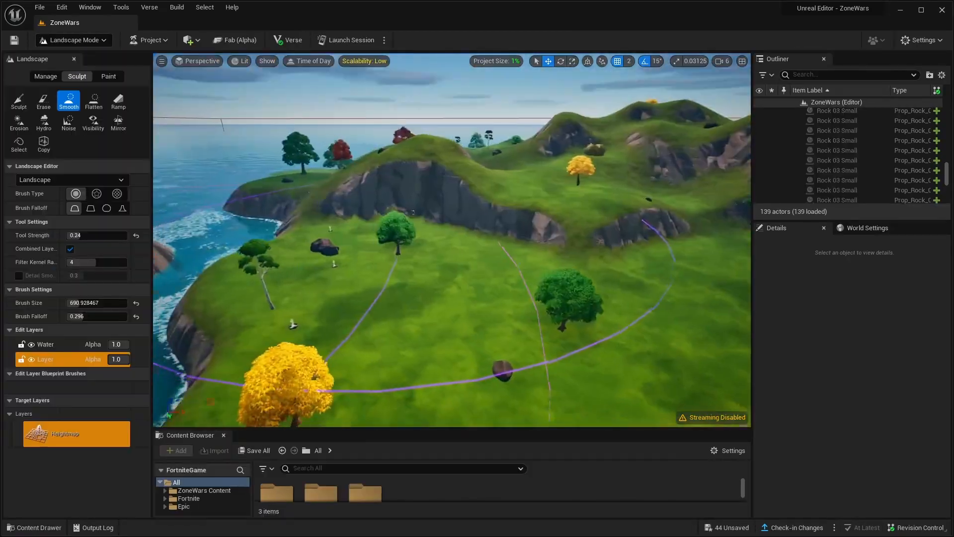
key("w")
mouse_move(452, 240)
right_mouse_down()
mouse_move(690, 238)
mouse_move(815, 169)
mouse_move(865, 165)
mouse_move(877, 187)
mouse_move(924, 185)
right_mouse_up()
key("a")
key("w")
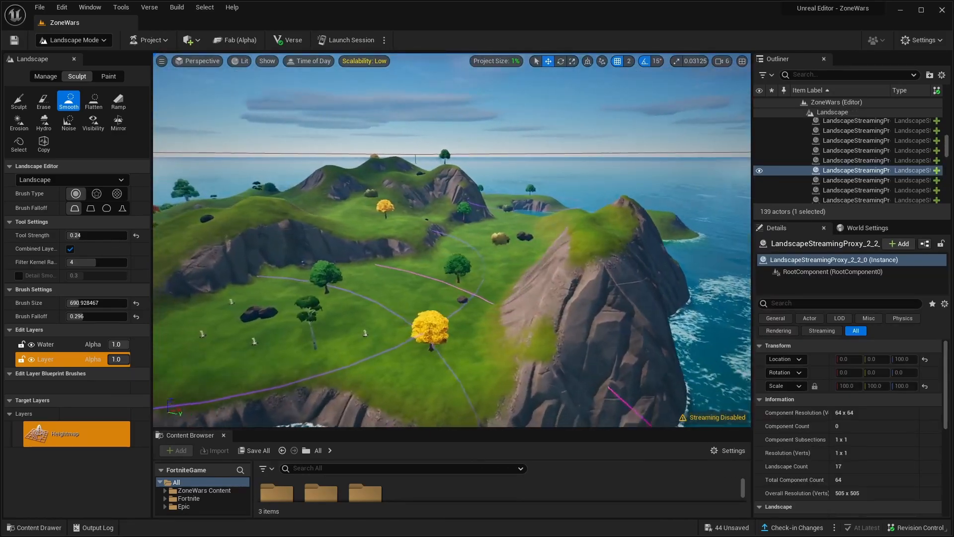
right_click_drag(453, 239, 467, 241)
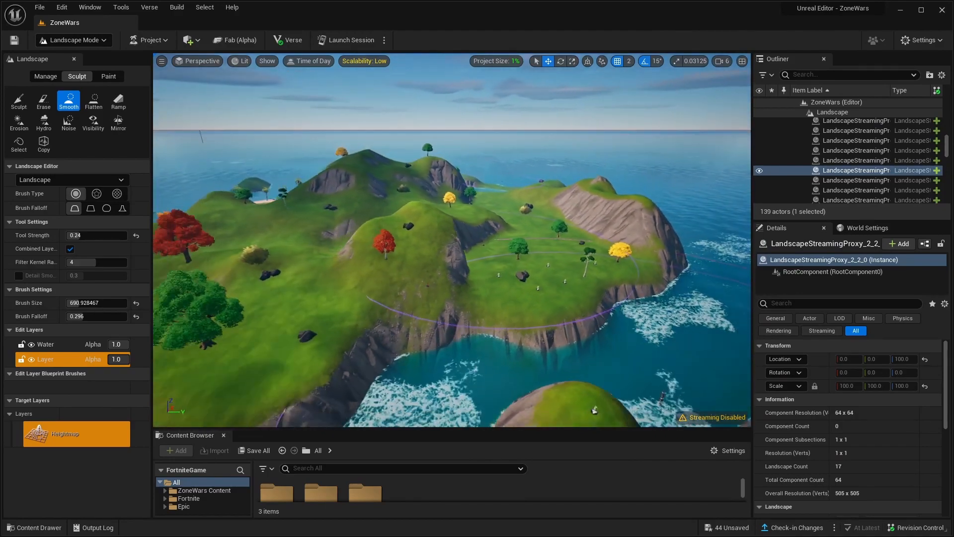
key("d")
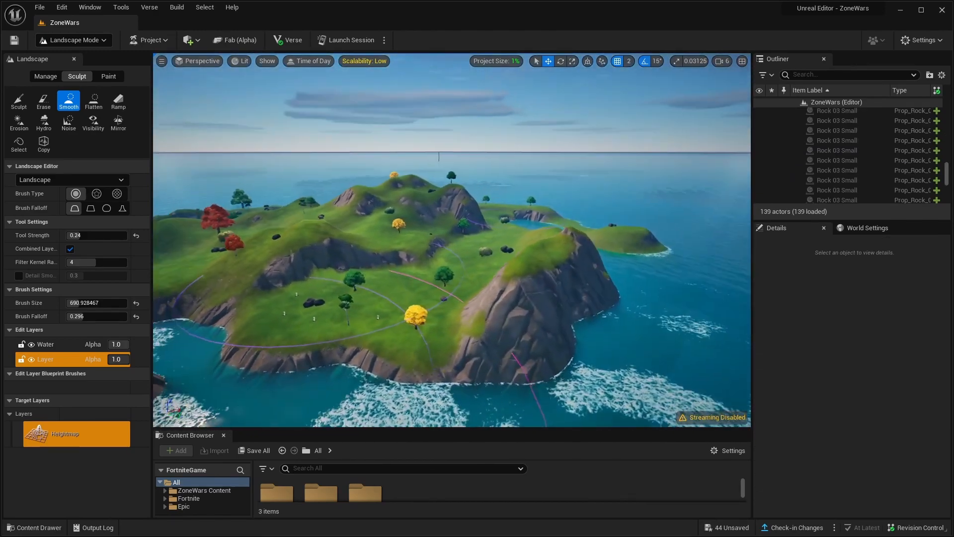
right_click_drag(453, 240, 383, 219)
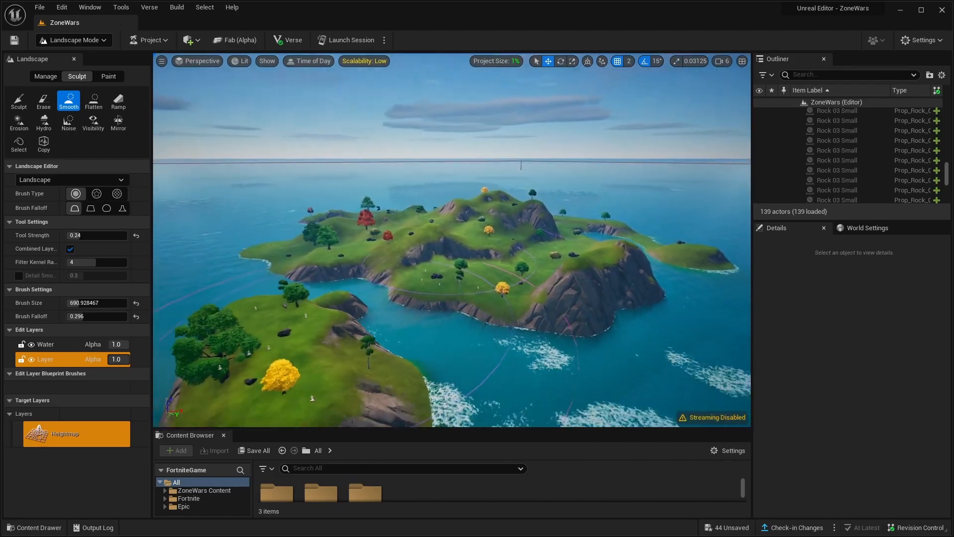